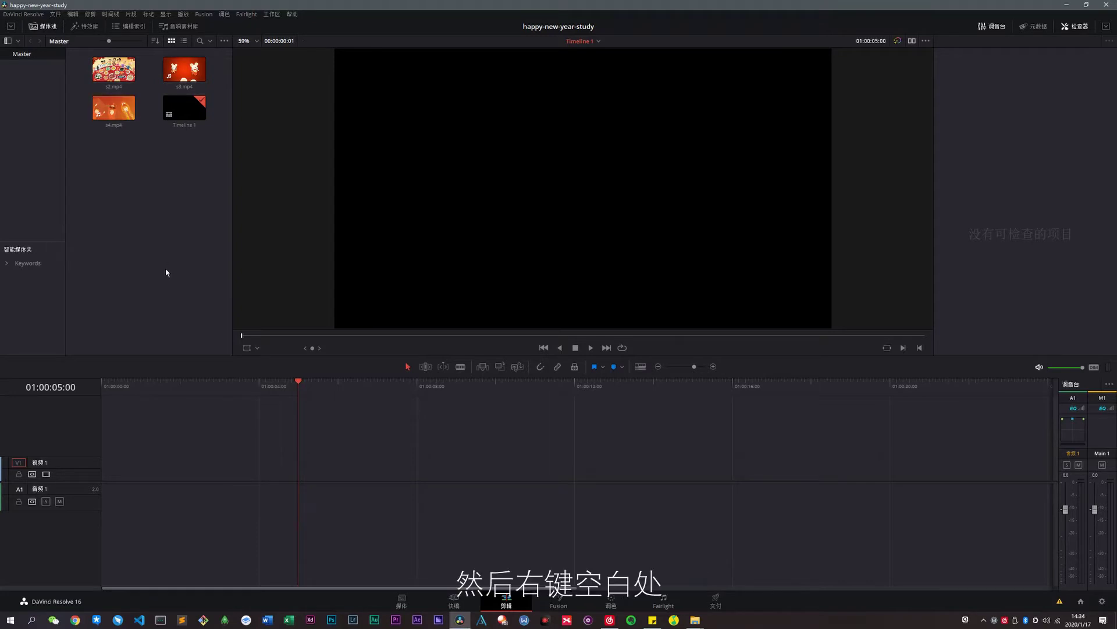
- Create a new Fusion Composition in the Media Pool named 'Fusion Comp'
right_click(136, 269)
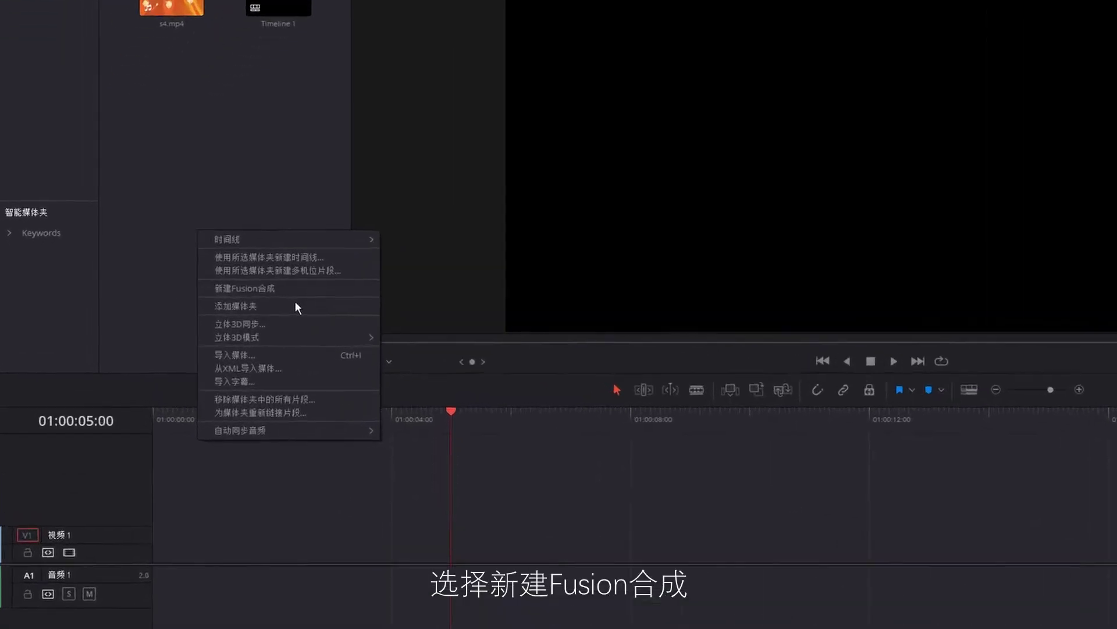
click(354, 289)
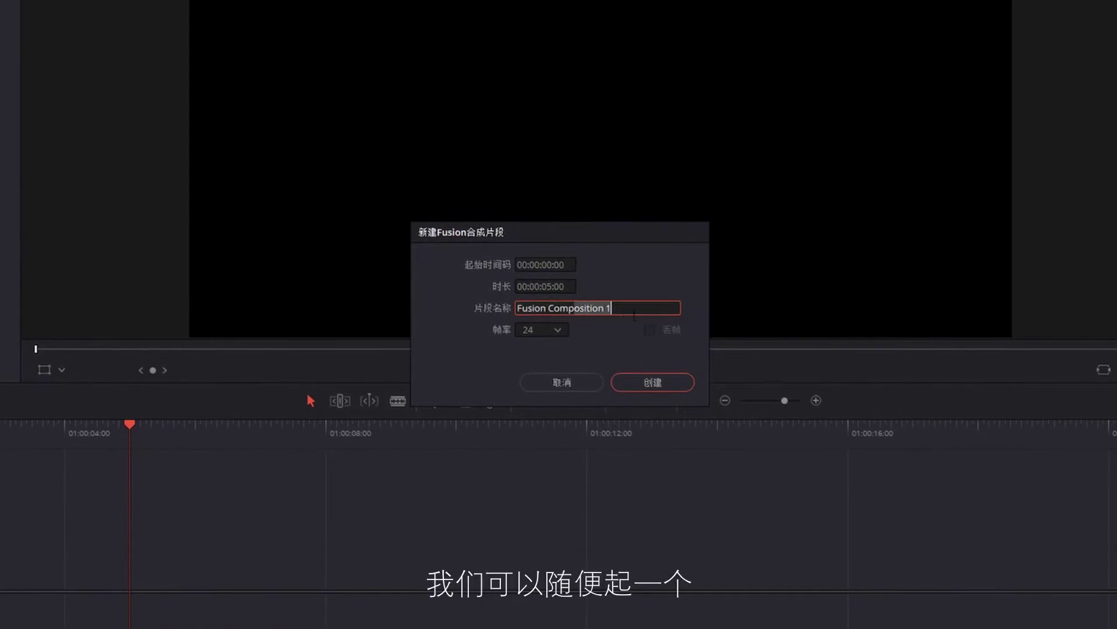
key(BackSpace)
key(BackSpace)
key(BackSpace)
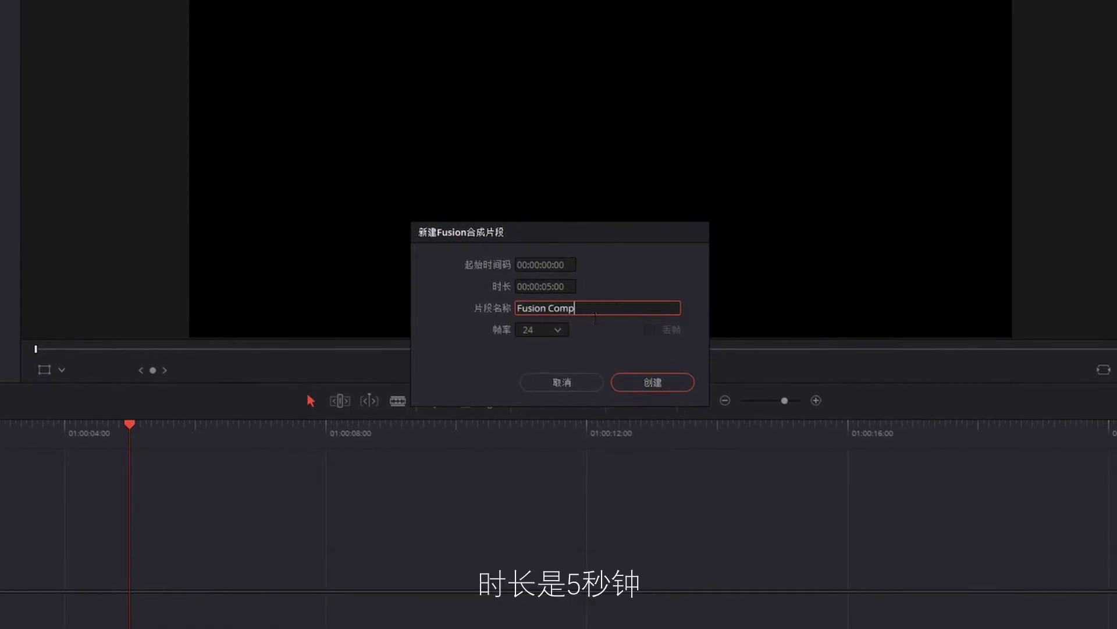
click(646, 381)
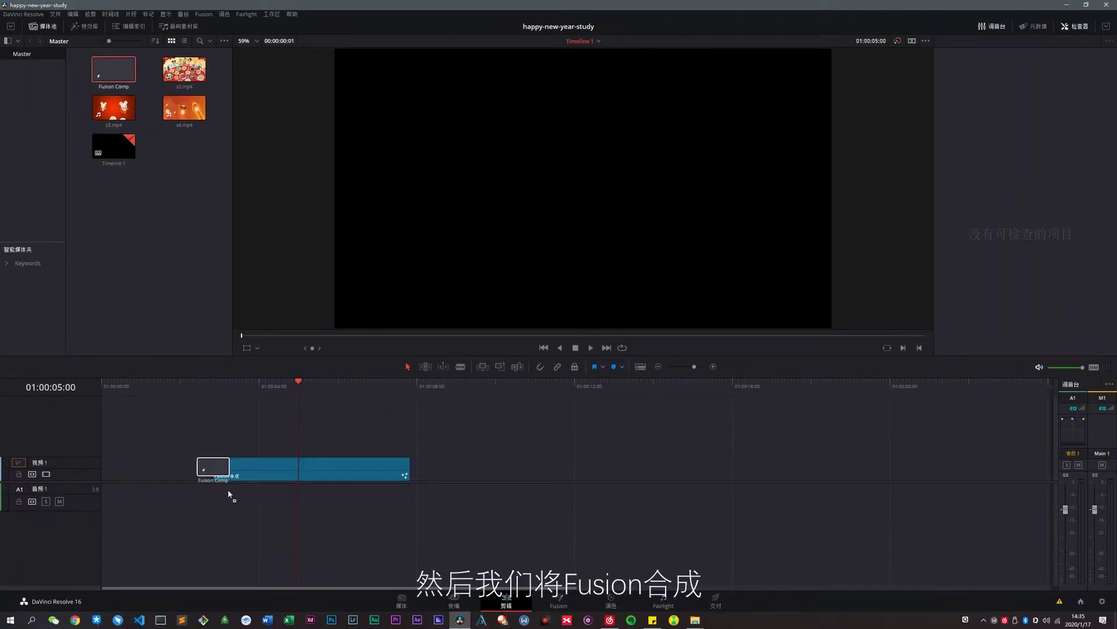
- Place Fusion Comp at the start of V1 and open it on the Fusion page
drag(120, 85, 116, 474)
click(161, 460)
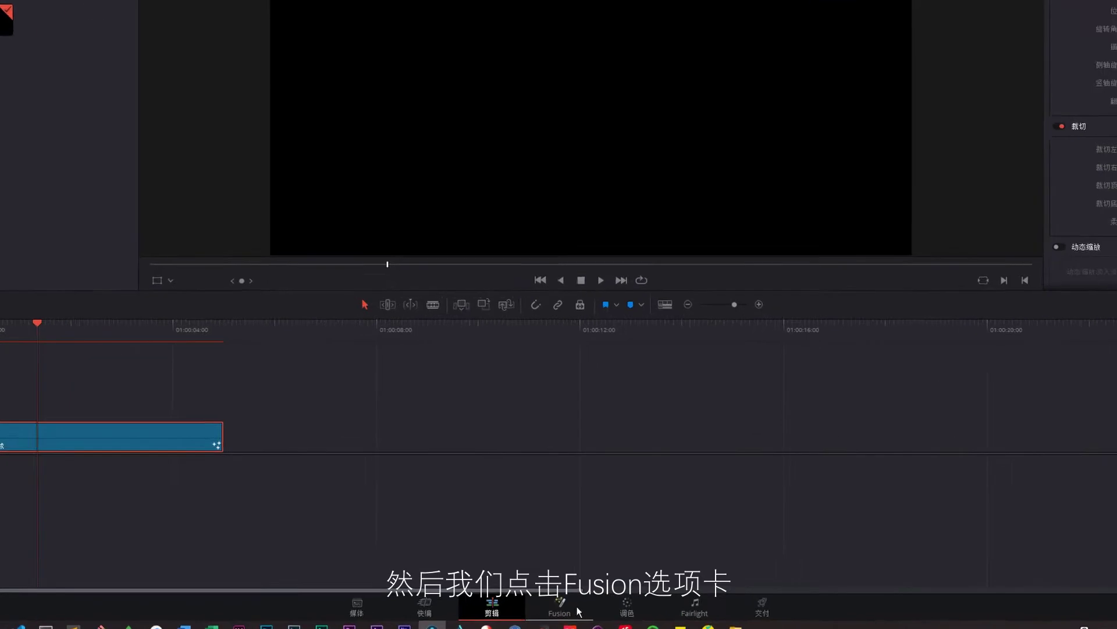
click(574, 602)
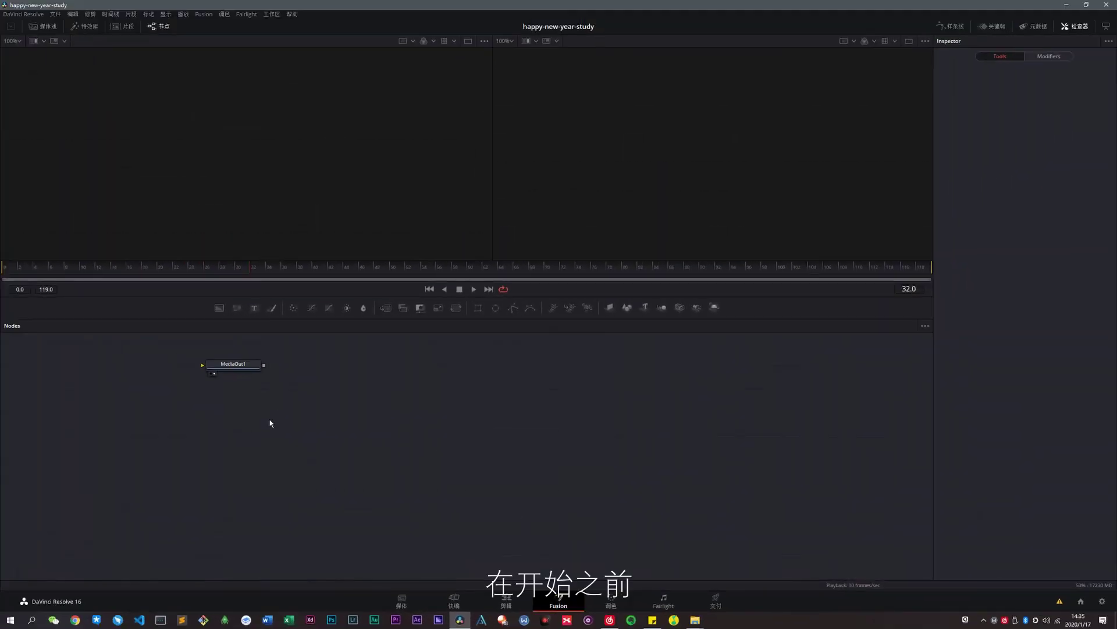
- Snap the node graph to the grid with MediaOut1 moved to the far right
drag(238, 375, 462, 422)
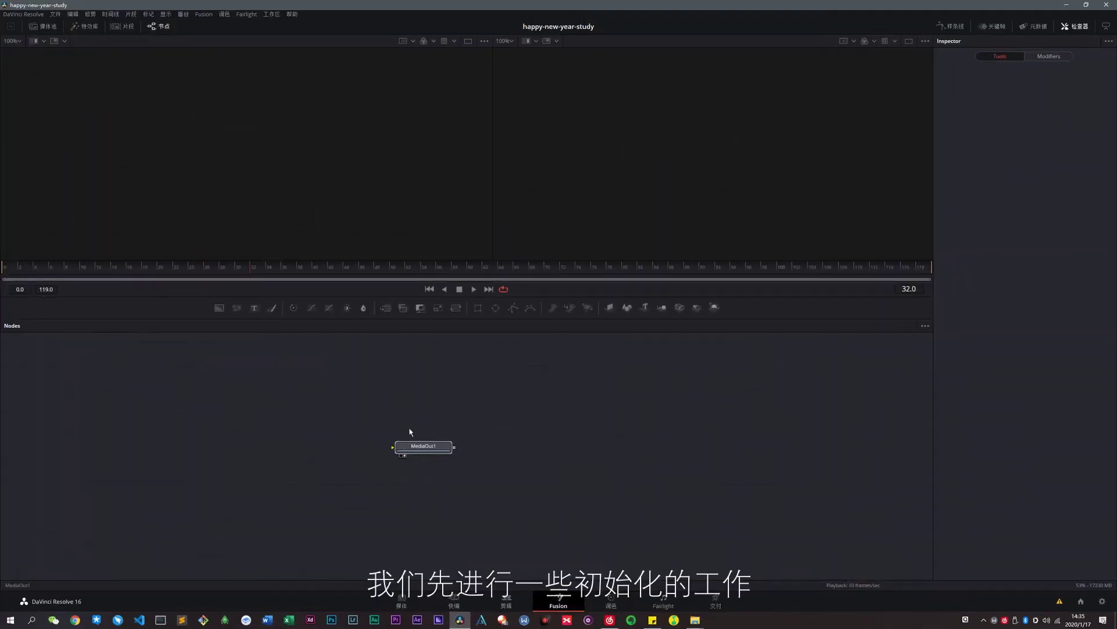
right_click(548, 379)
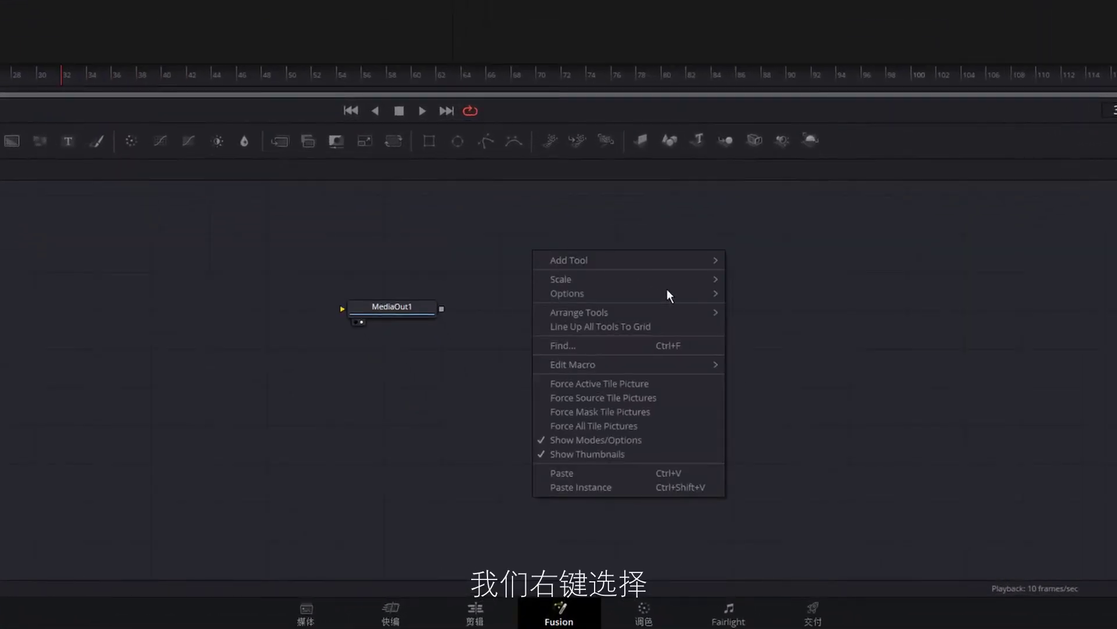
mouse_move(679, 319)
click(772, 324)
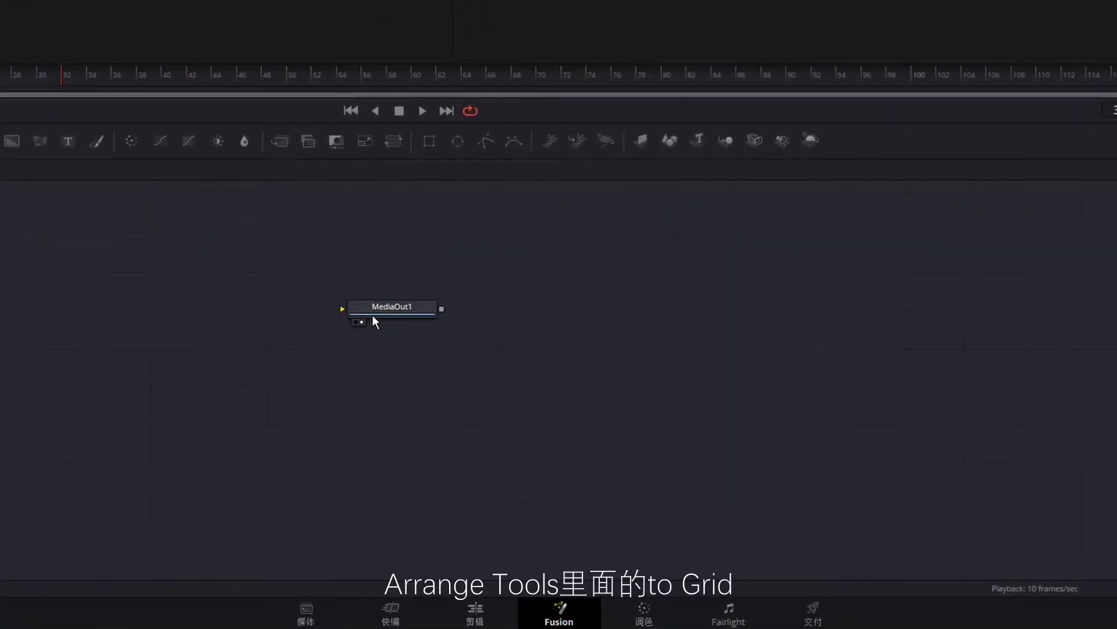
drag(372, 321, 961, 295)
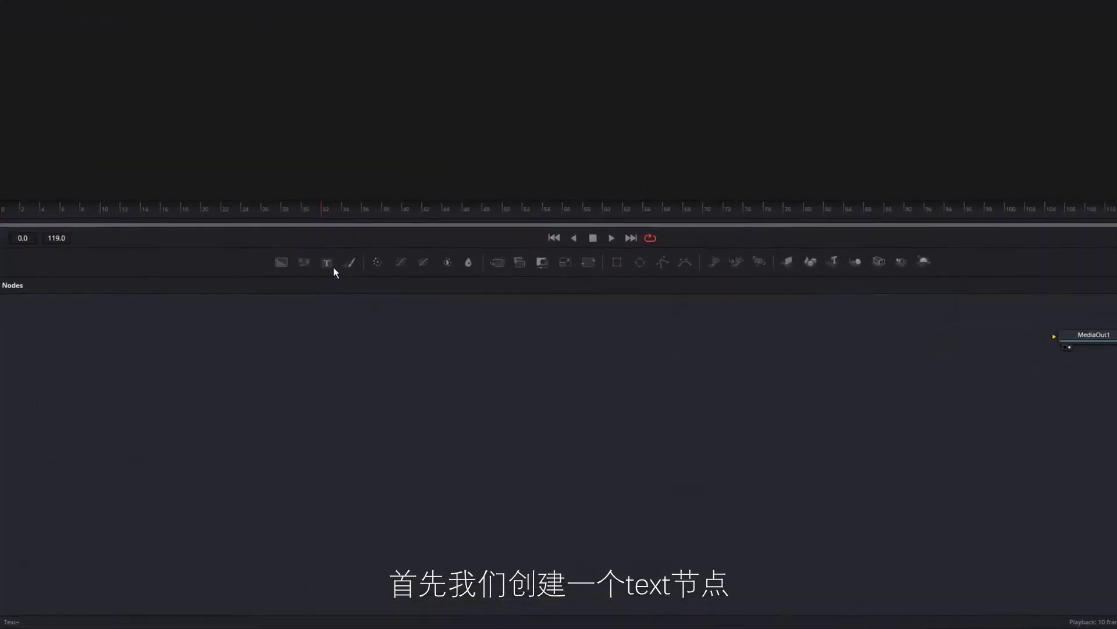
- Add a Text node reading 恭喜发财 in the inpin hongmengti_Noncommercial font
click(328, 263)
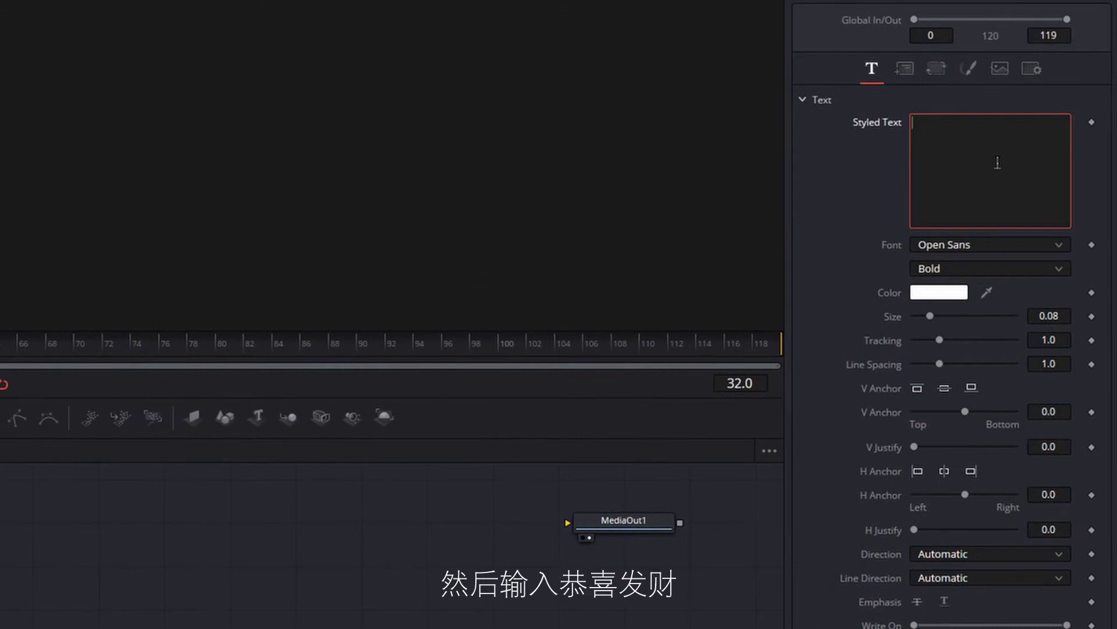
text(gongxif)
key(space)
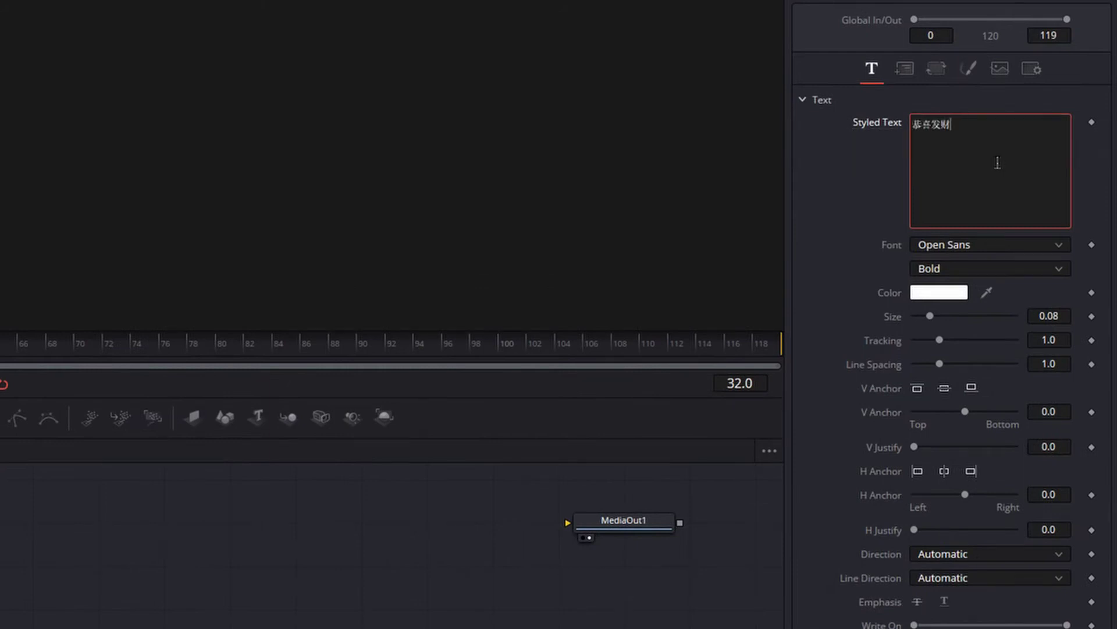
click(1002, 247)
scroll(982, 447, up, 5)
scroll(983, 447, up, 4)
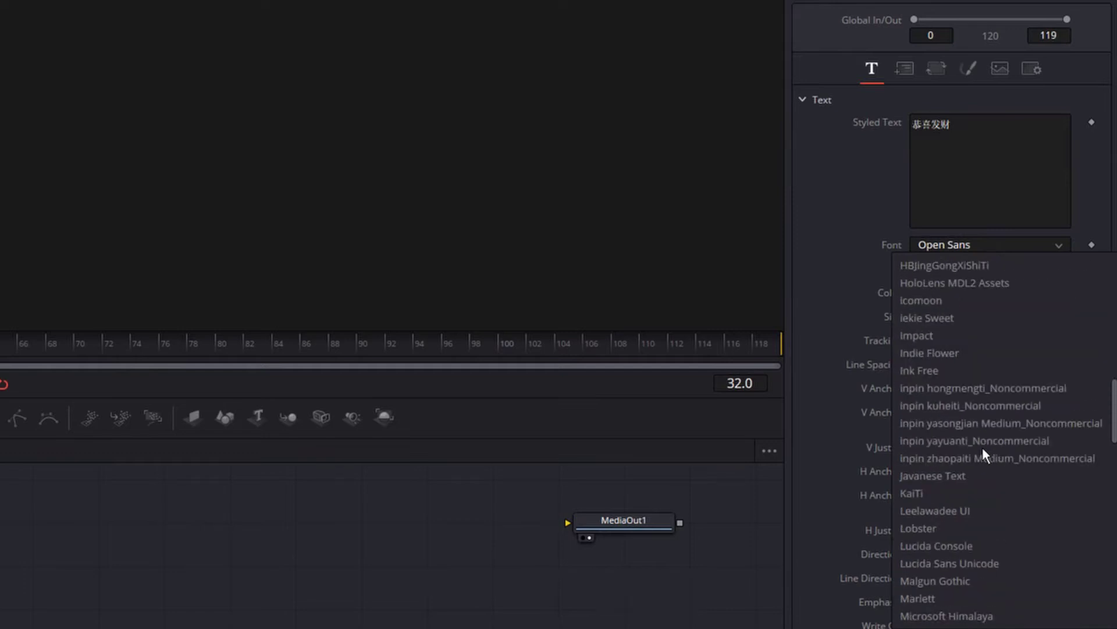
click(1014, 394)
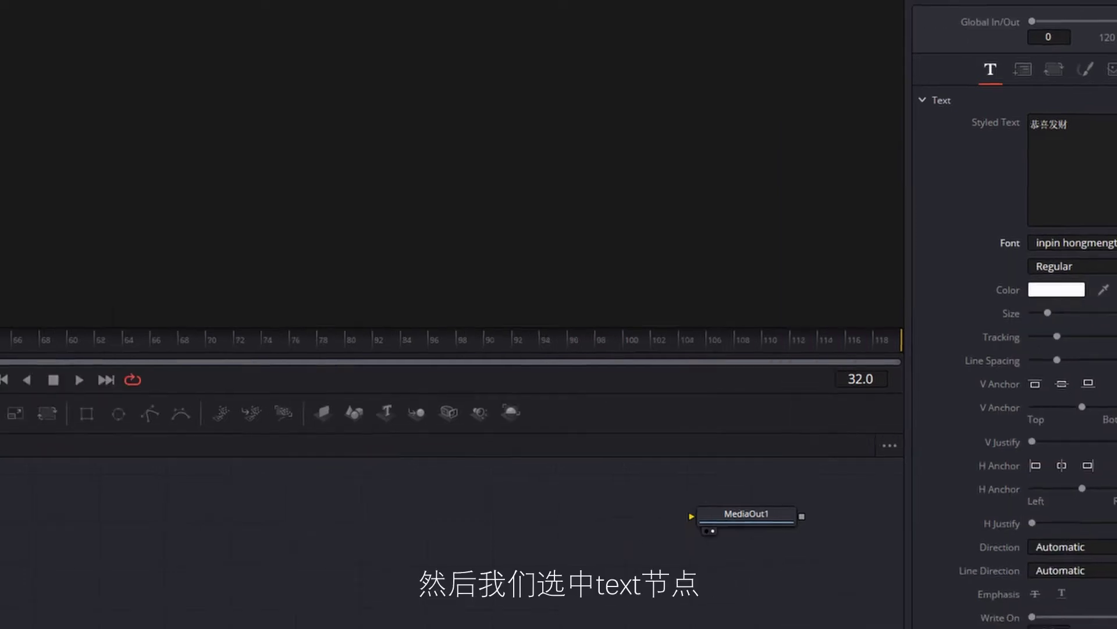
- Show Text1 in the left viewer, enlarge the text to size 0.3622, and raise it slightly
click(304, 617)
key(1)
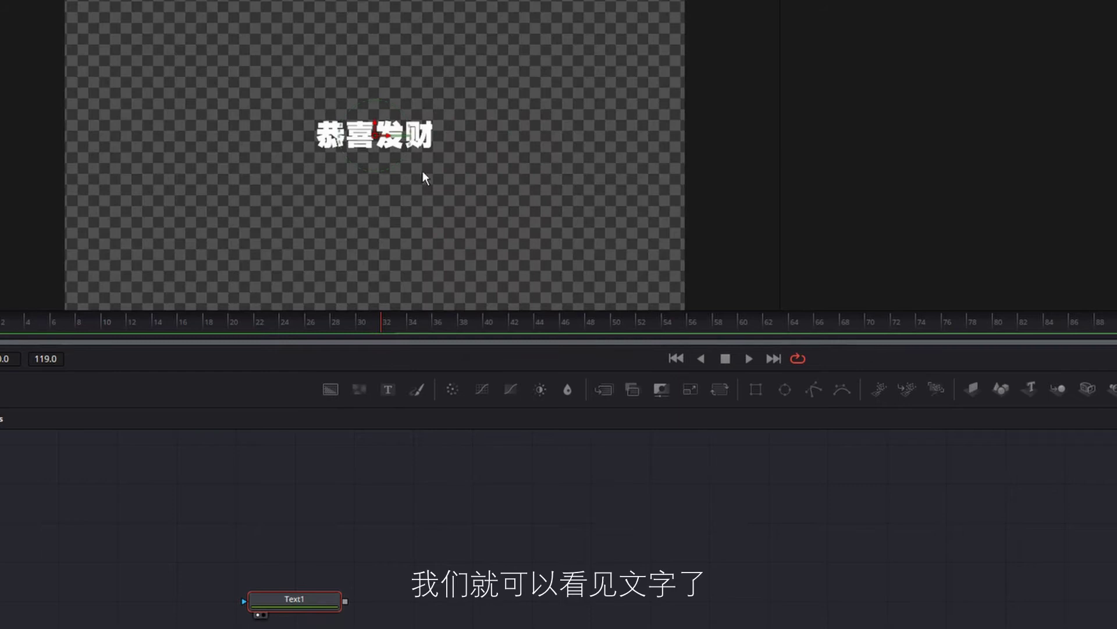
drag(1019, 262, 1054, 266)
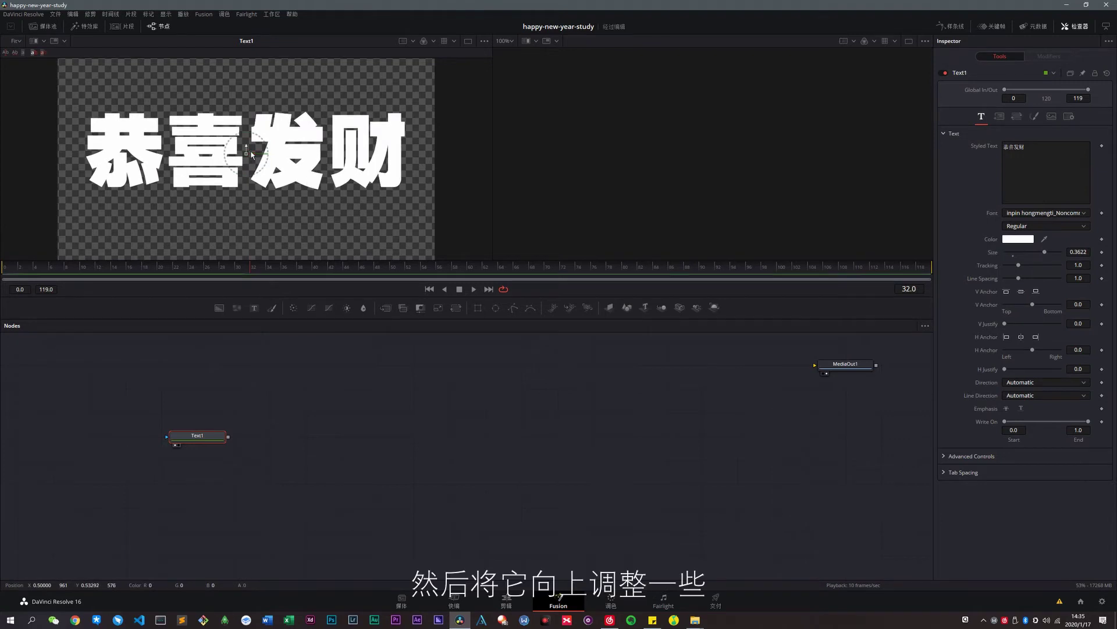
drag(252, 155, 255, 144)
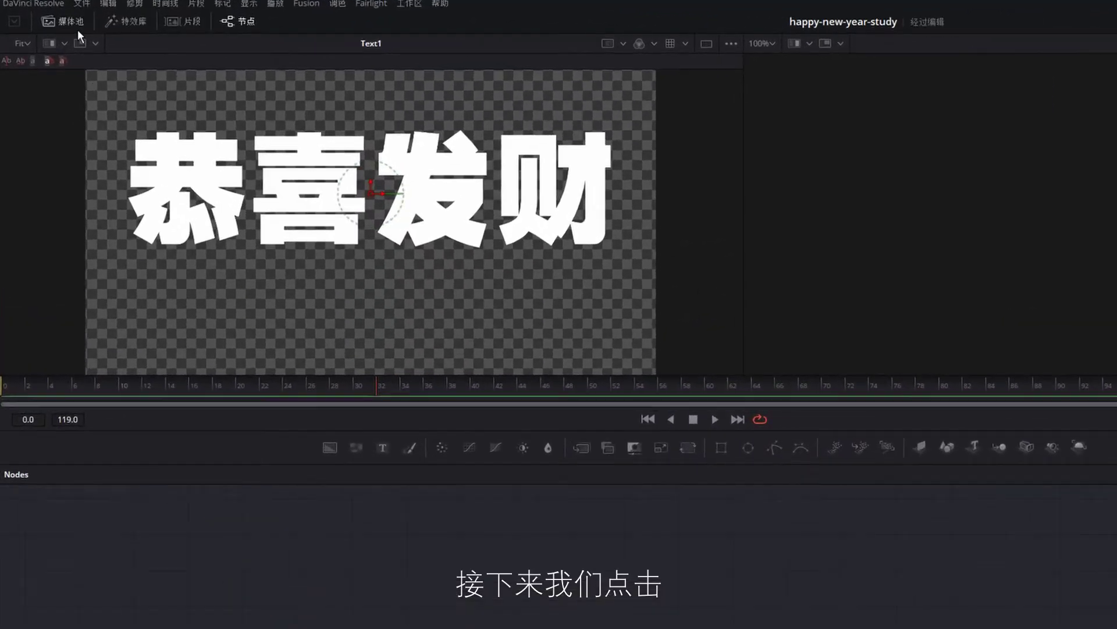
click(51, 28)
- Add s2.mp4 as a MediaIn1 node and create a Merge1 node beside Text1 and MediaIn1
drag(235, 82, 270, 553)
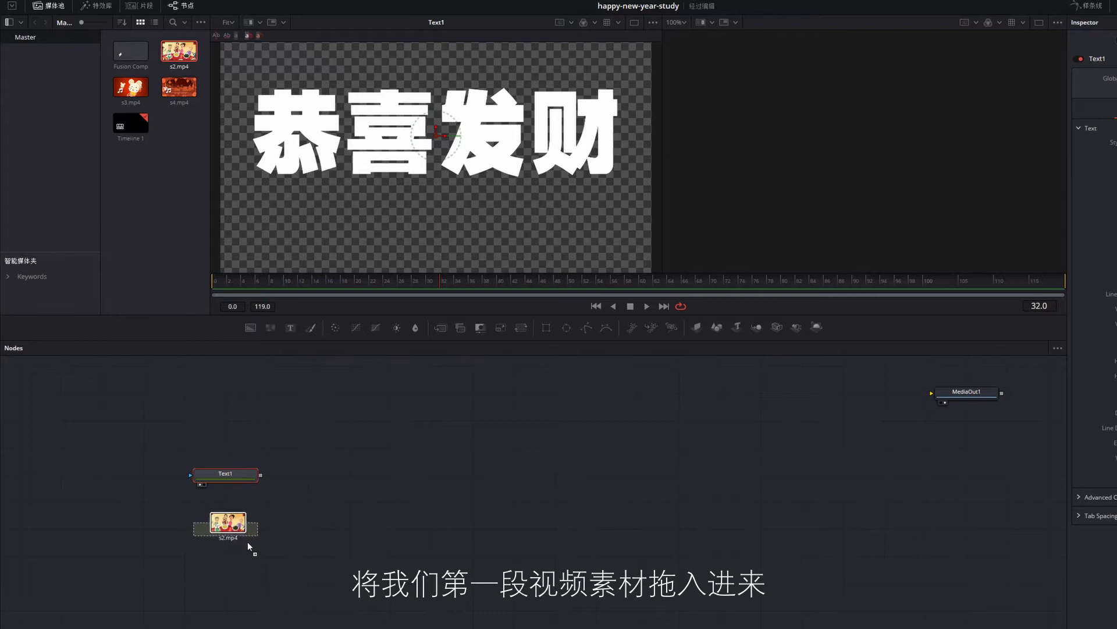
drag(248, 546, 235, 534)
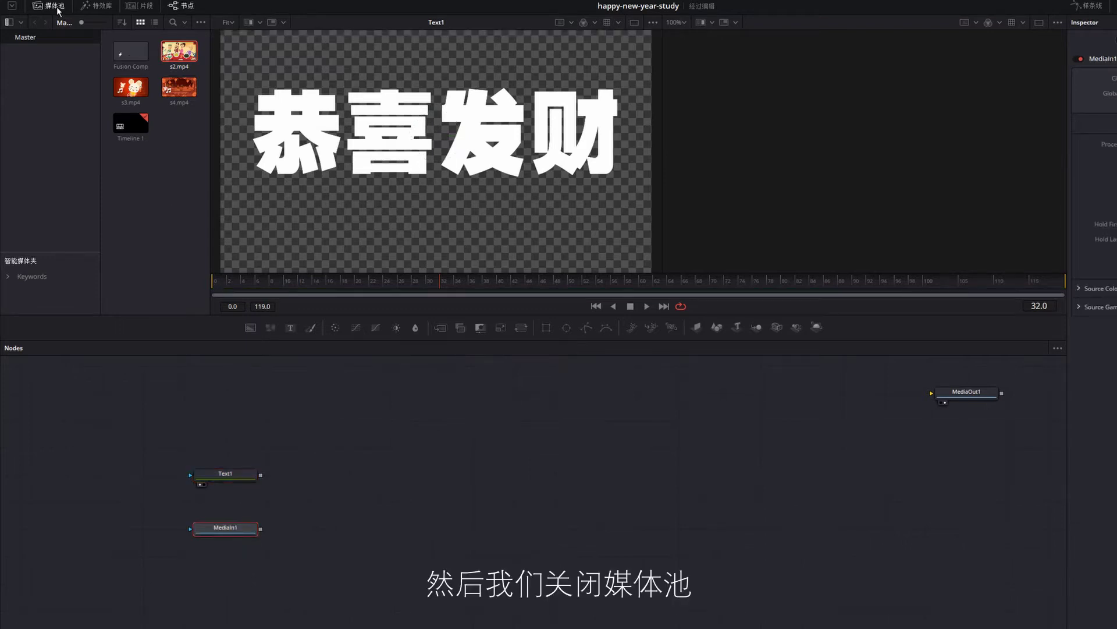
click(49, 6)
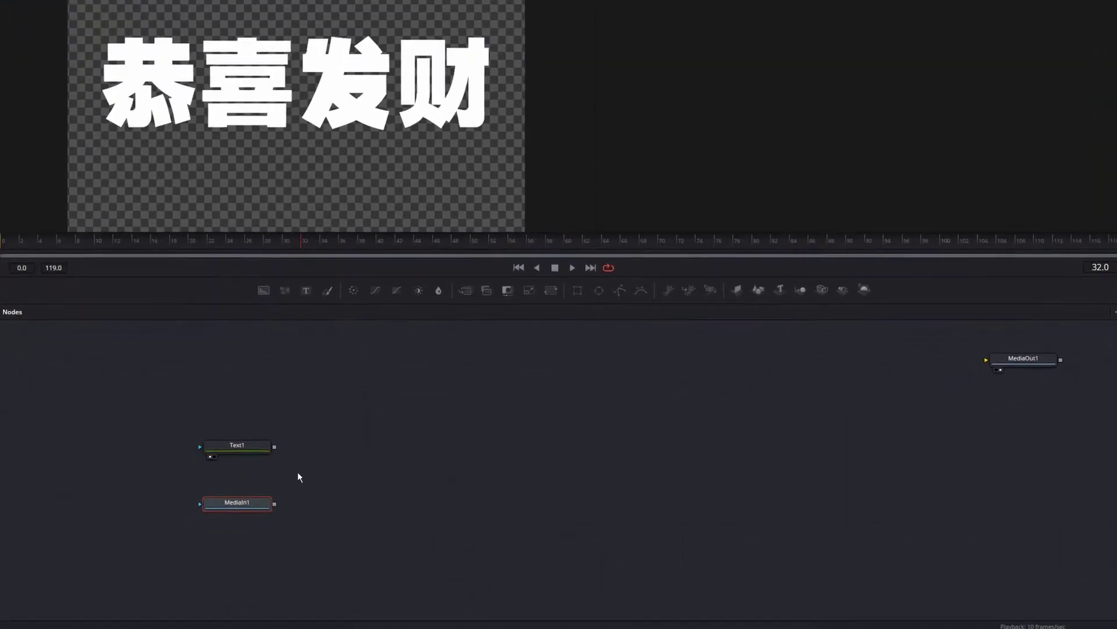
drag(154, 460, 268, 541)
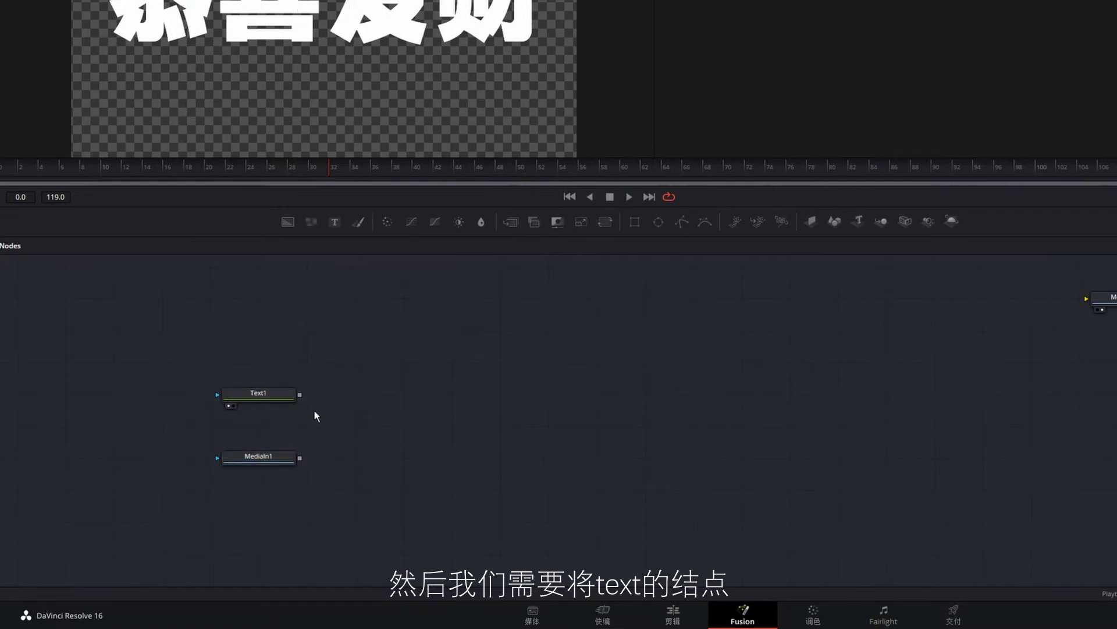
mouse_move(301, 395)
mouse_down()
mouse_move(319, 428)
mouse_move(305, 462)
mouse_move(406, 407)
mouse_up()
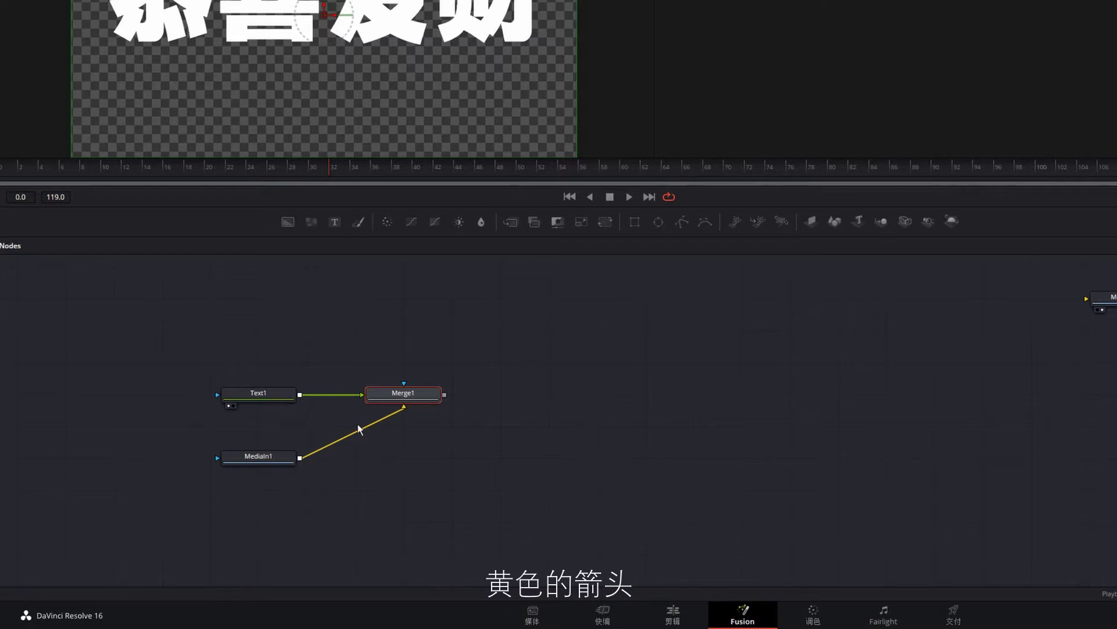
click(345, 425)
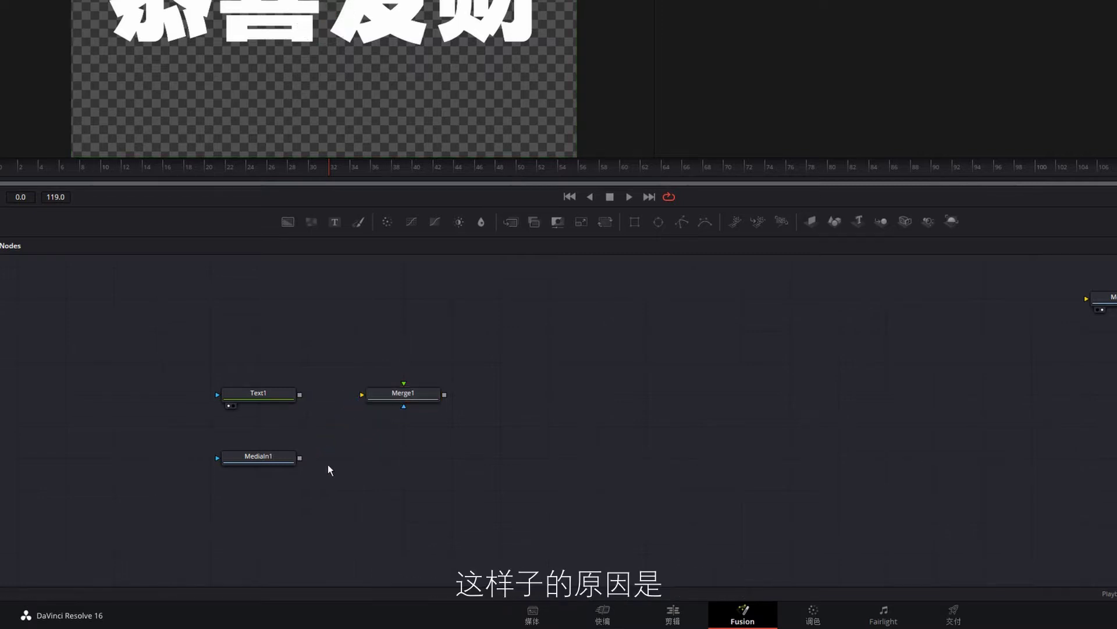
- Feed MediaIn1 into Merge1's foreground, view Merge1 in viewer 2, and set Operator to In
drag(413, 399, 414, 395)
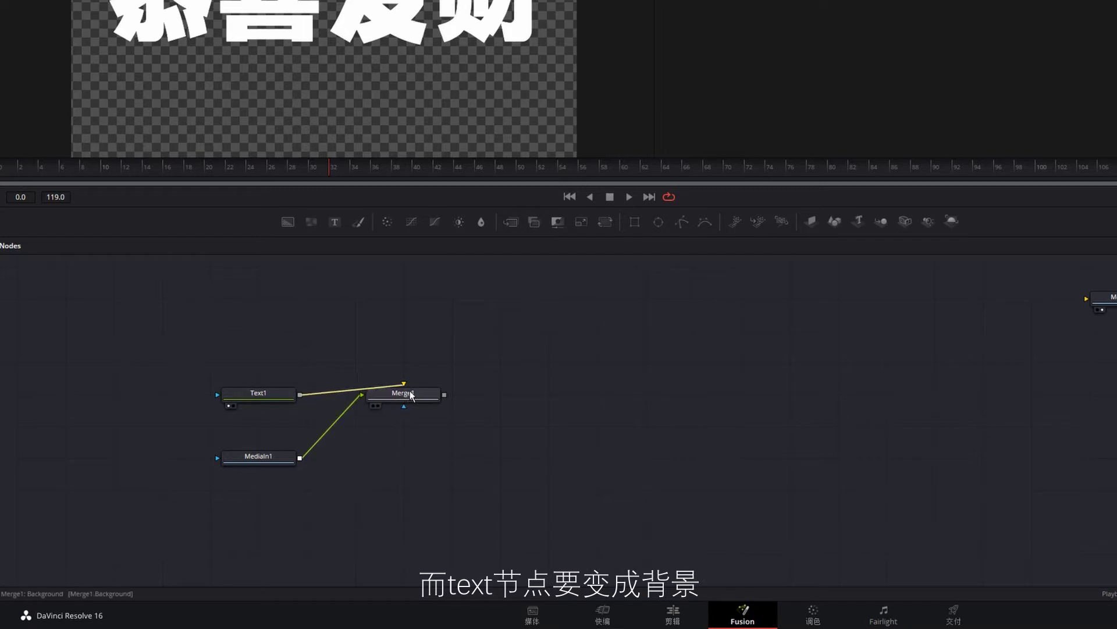
click(253, 523)
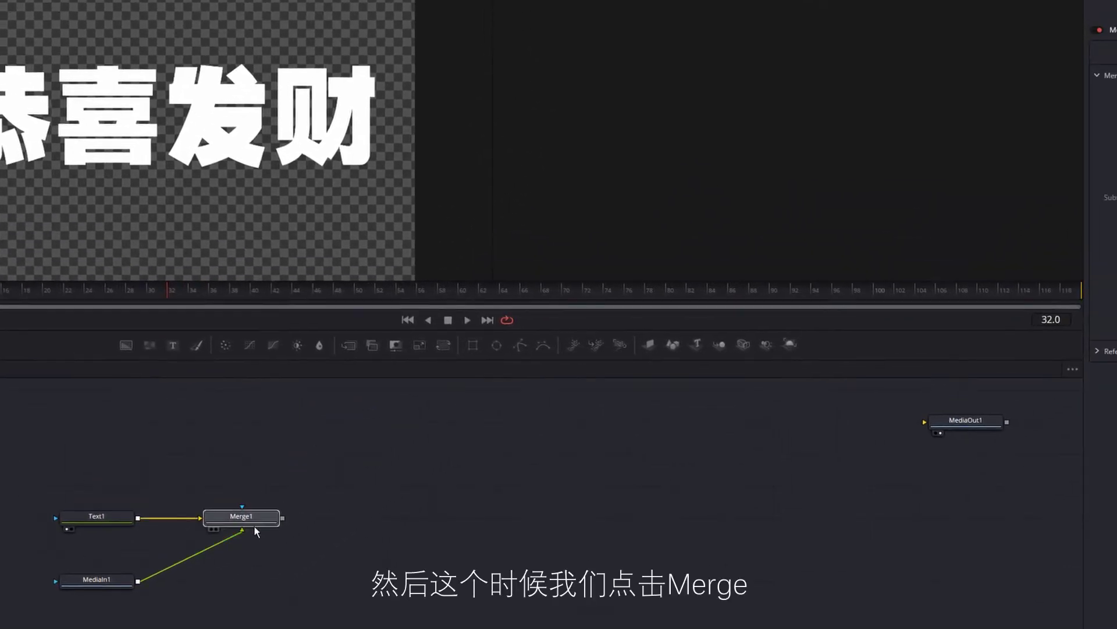
key(2)
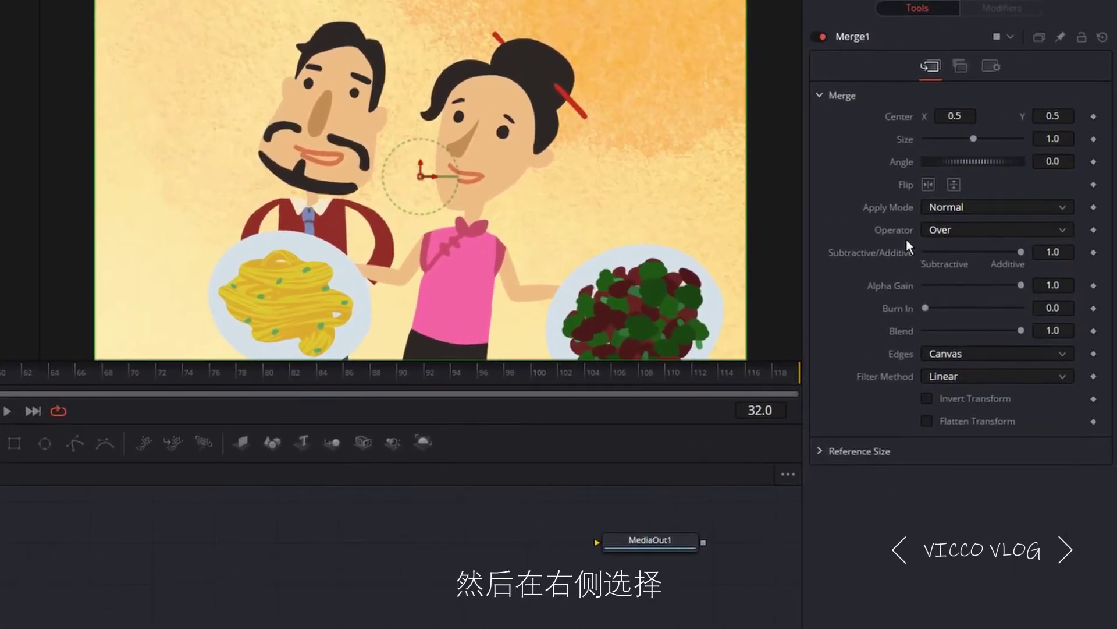
click(949, 230)
click(961, 268)
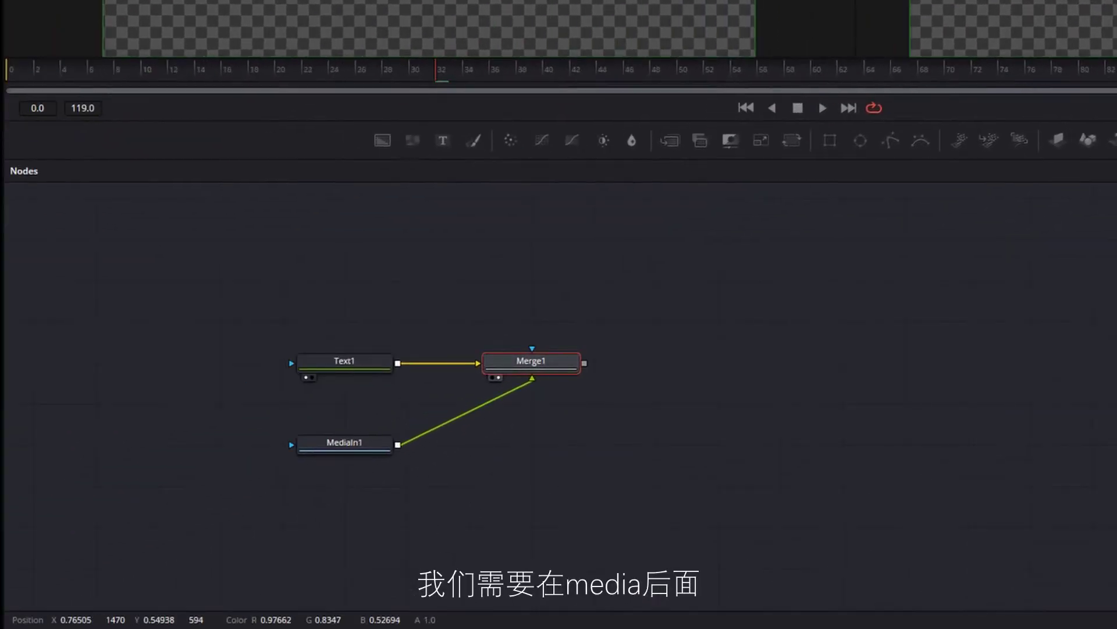
- Insert a Transform1 node after MediaIn1, placed directly under Merge1
click(338, 446)
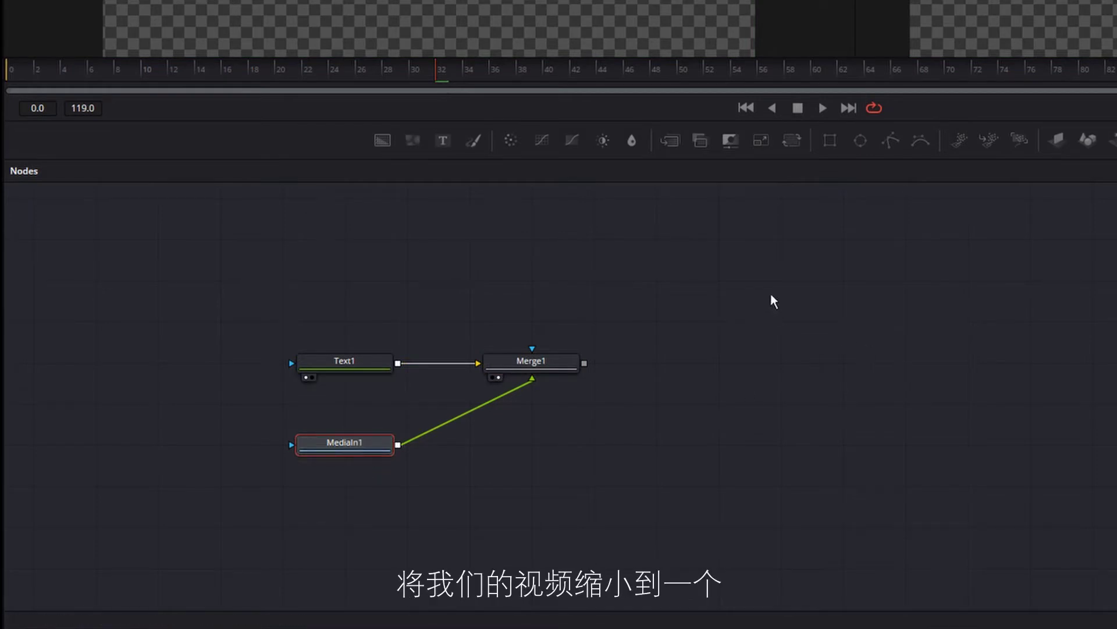
click(802, 145)
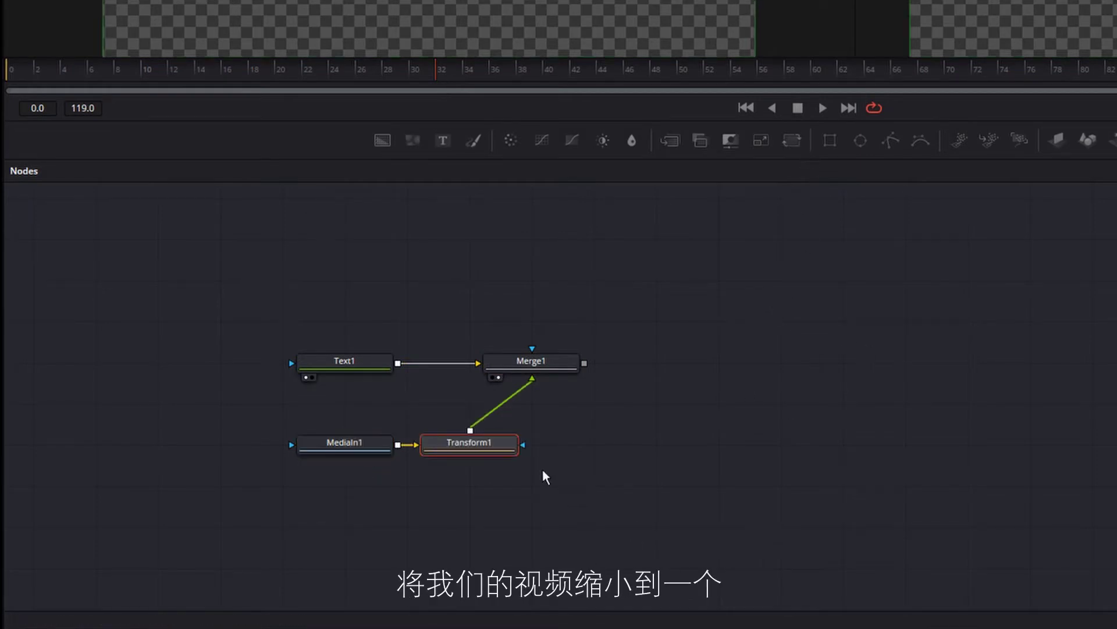
drag(514, 451, 575, 451)
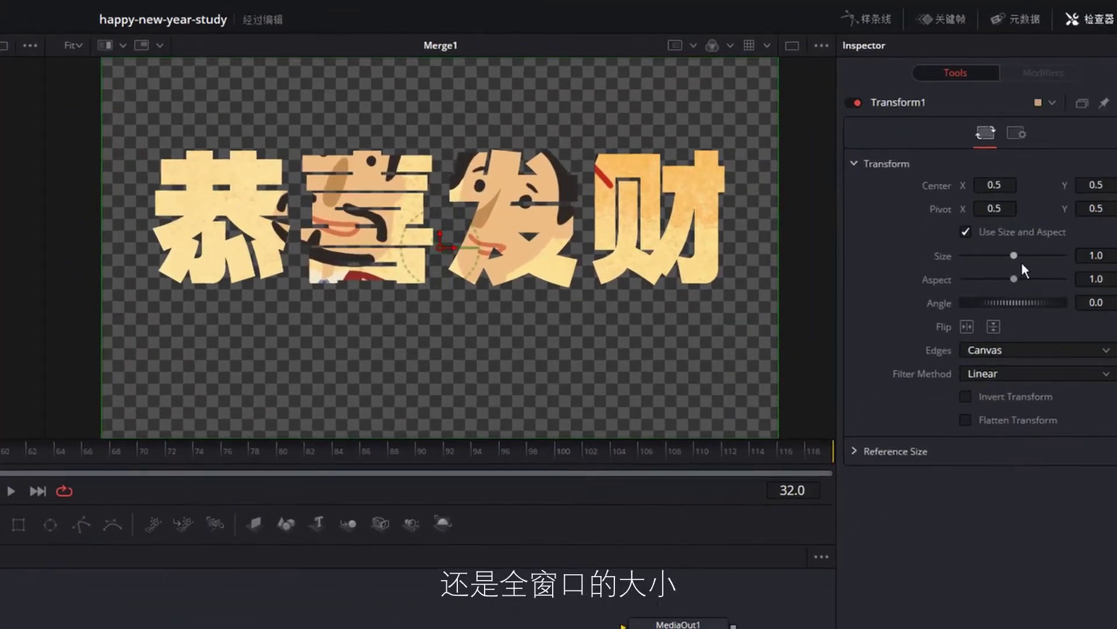
- Scale the footage to 0.38 and centre it at about 0.18, 0.58 over 恭
drag(1015, 265, 980, 274)
drag(413, 255, 412, 231)
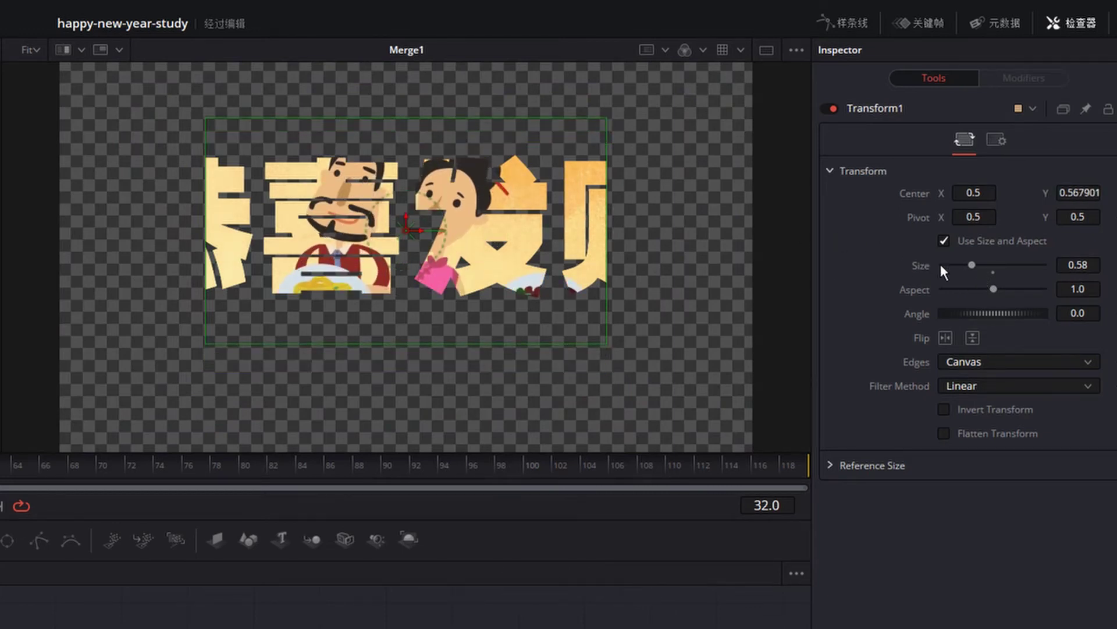
drag(977, 272, 969, 273)
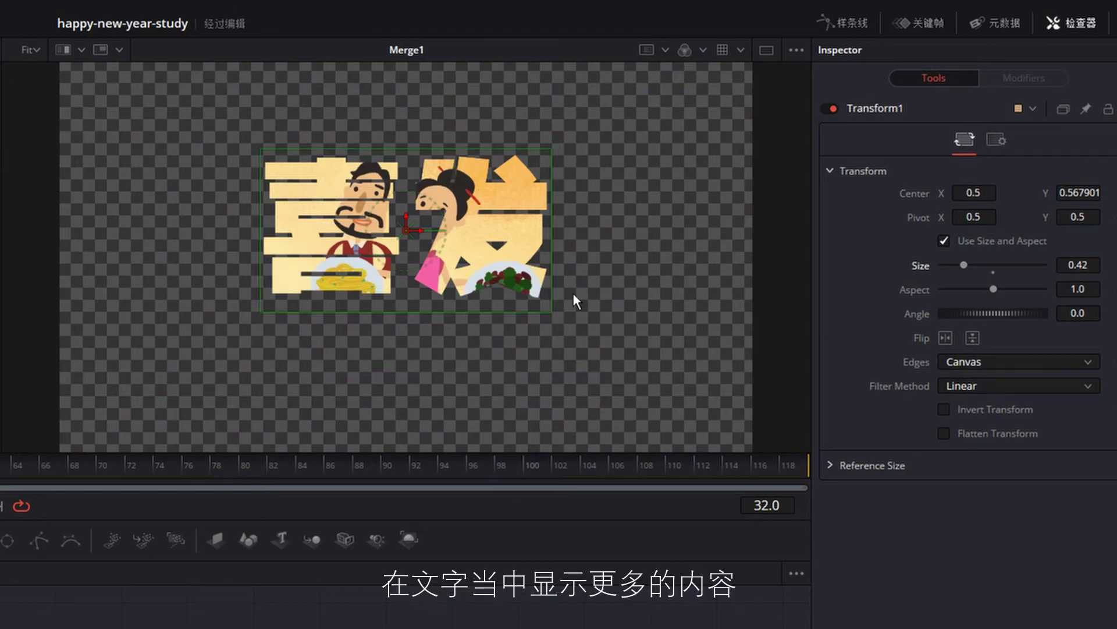
drag(974, 274, 972, 275)
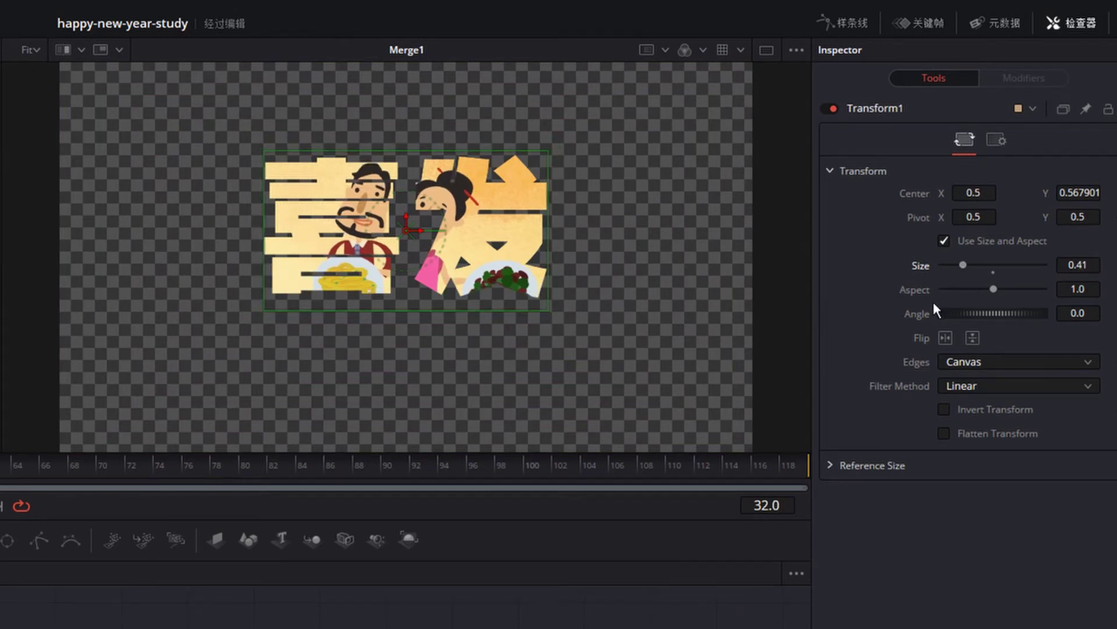
drag(407, 235, 211, 242)
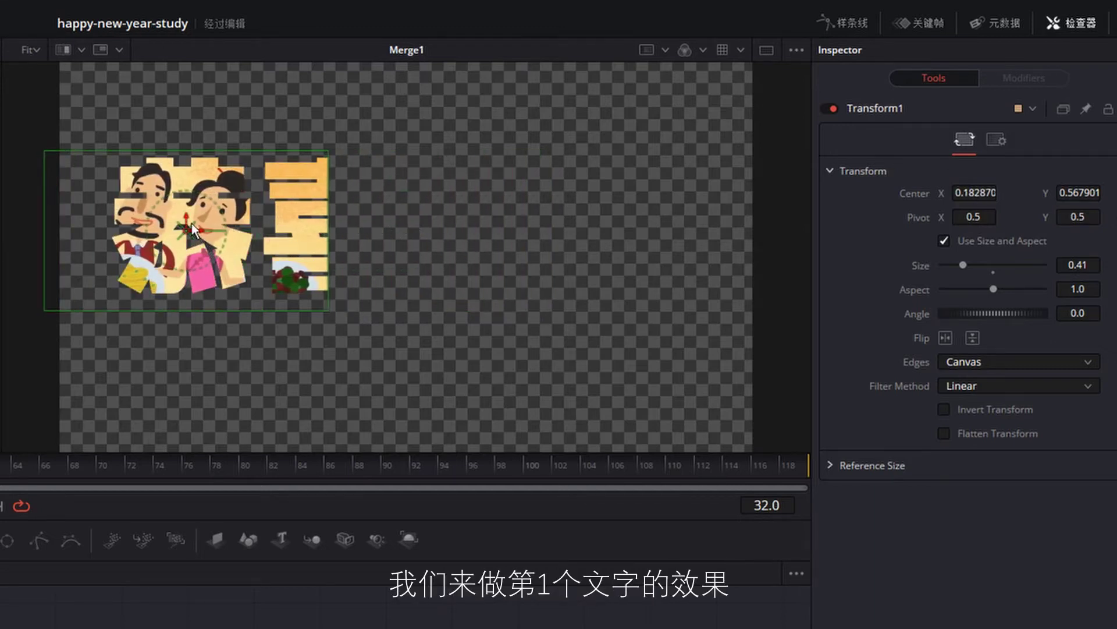
drag(191, 224, 194, 223)
drag(983, 269, 971, 270)
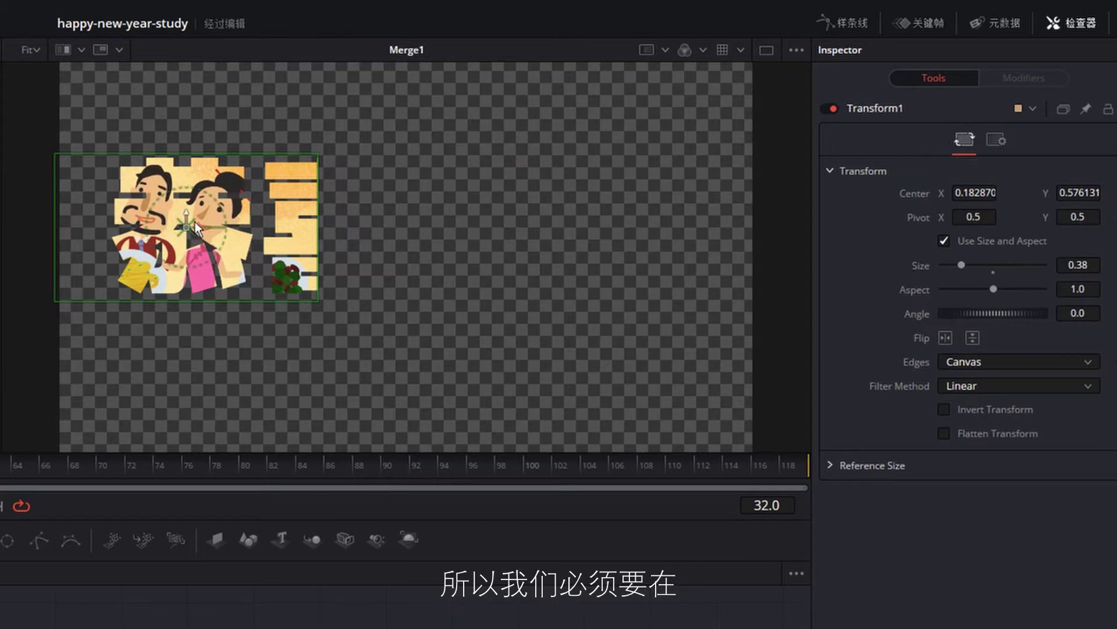
drag(195, 222, 194, 219)
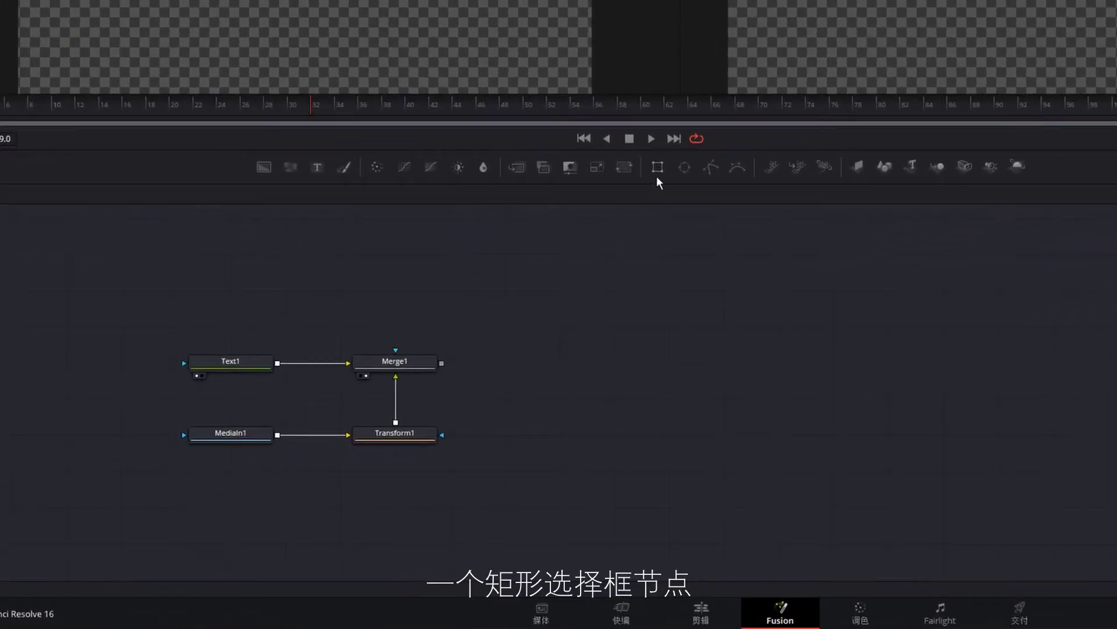
- Attach a Rectangle1 mask to MediaIn1, resize it to 0.559467 wide, and move the lower node row up
mouse_move(659, 168)
mouse_down()
mouse_move(161, 455)
mouse_move(211, 441)
mouse_up()
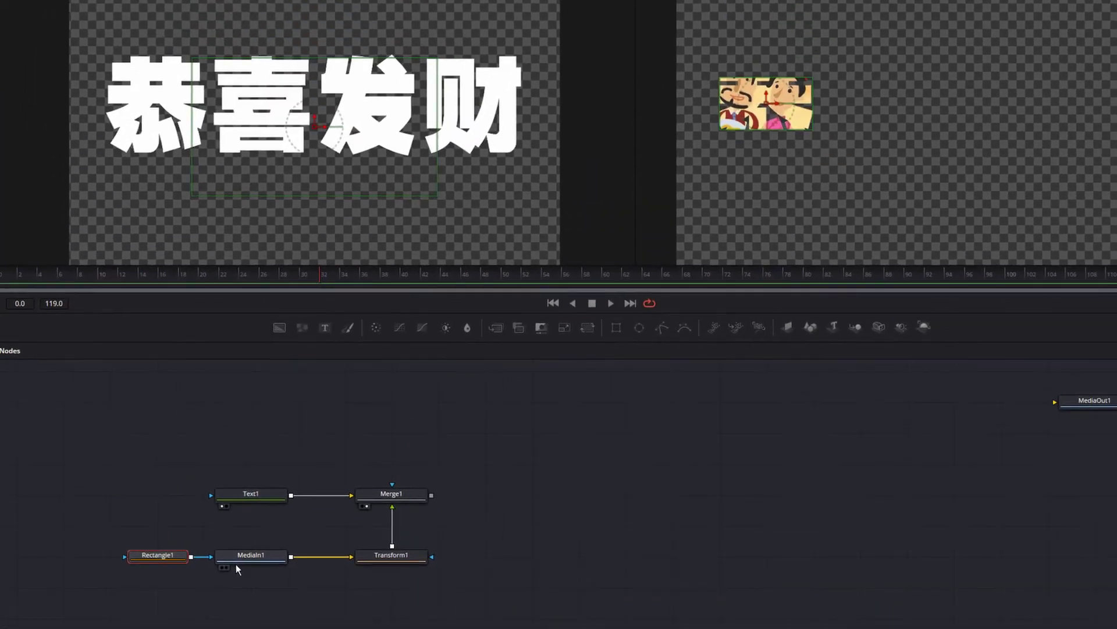
click(724, 527)
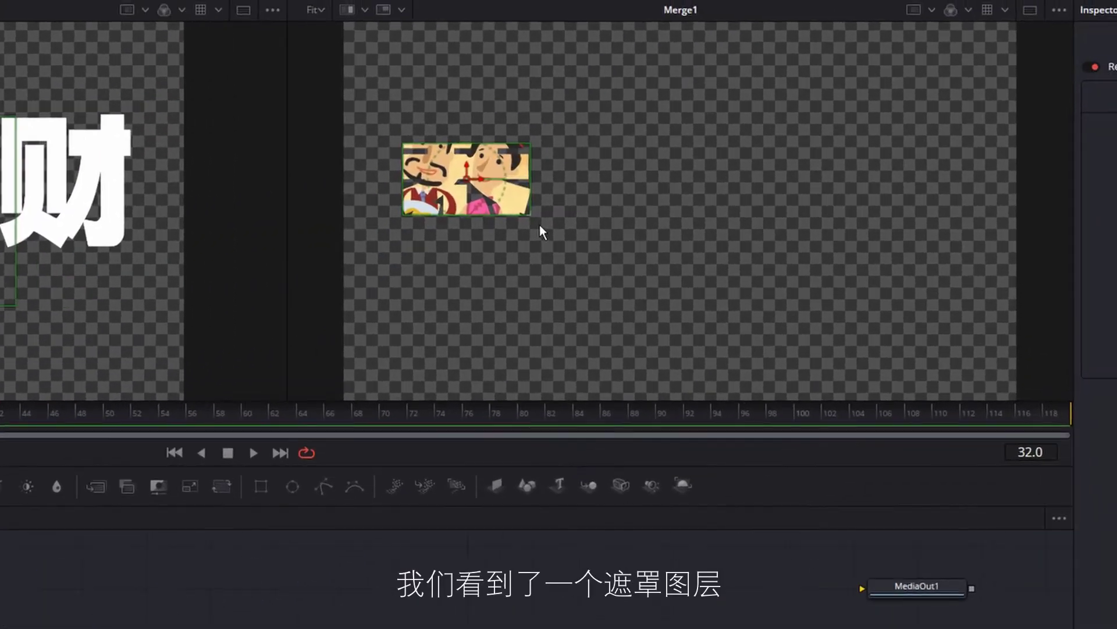
drag(815, 131, 822, 173)
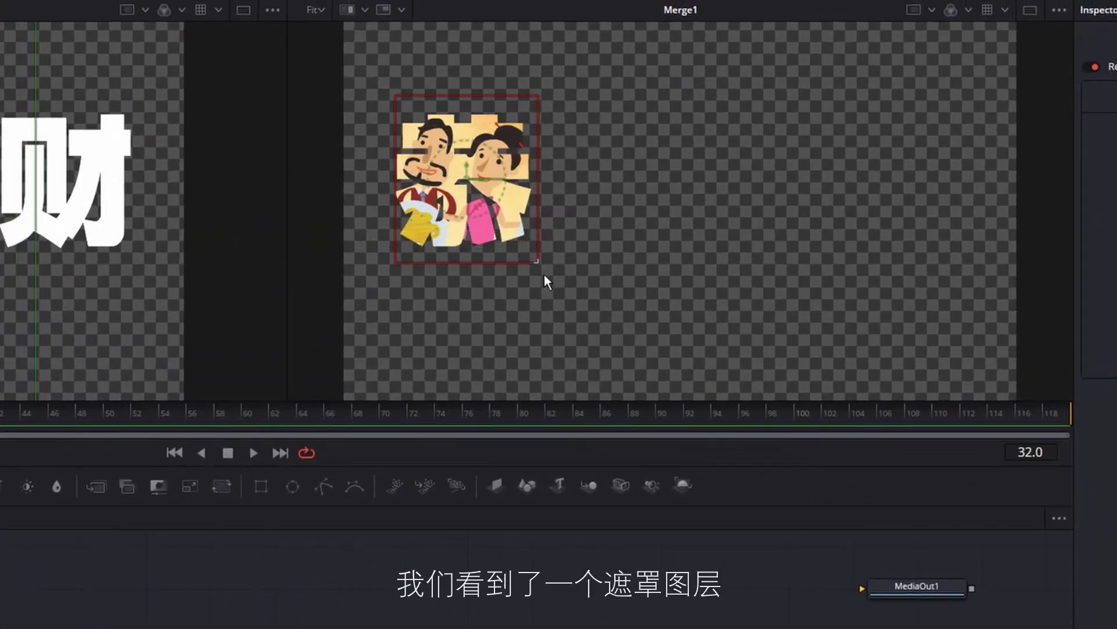
drag(544, 275, 544, 263)
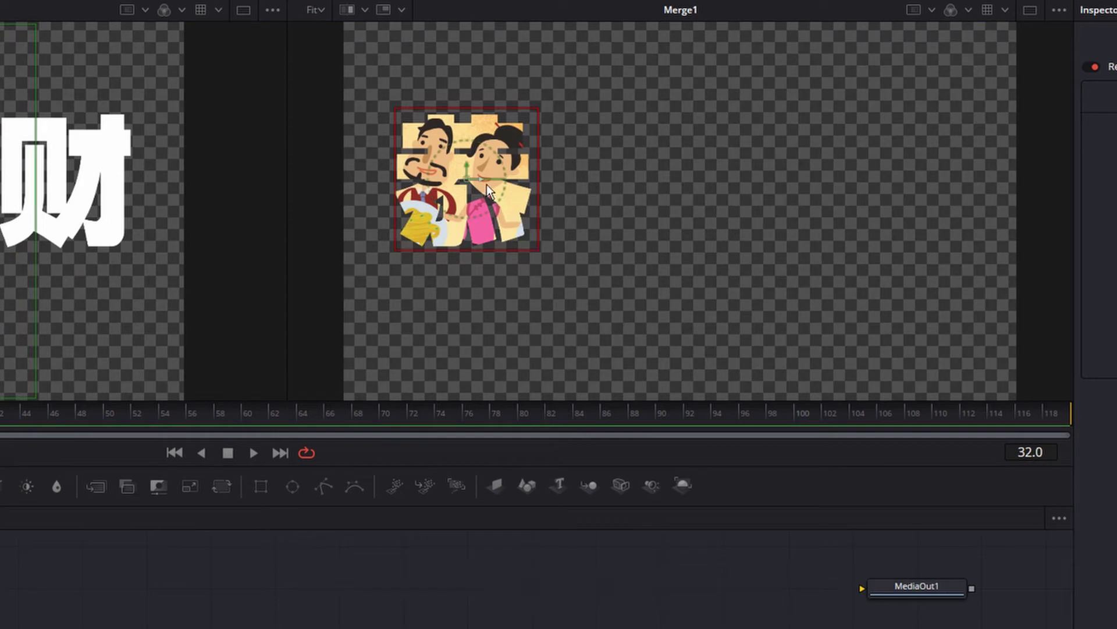
drag(487, 184, 482, 187)
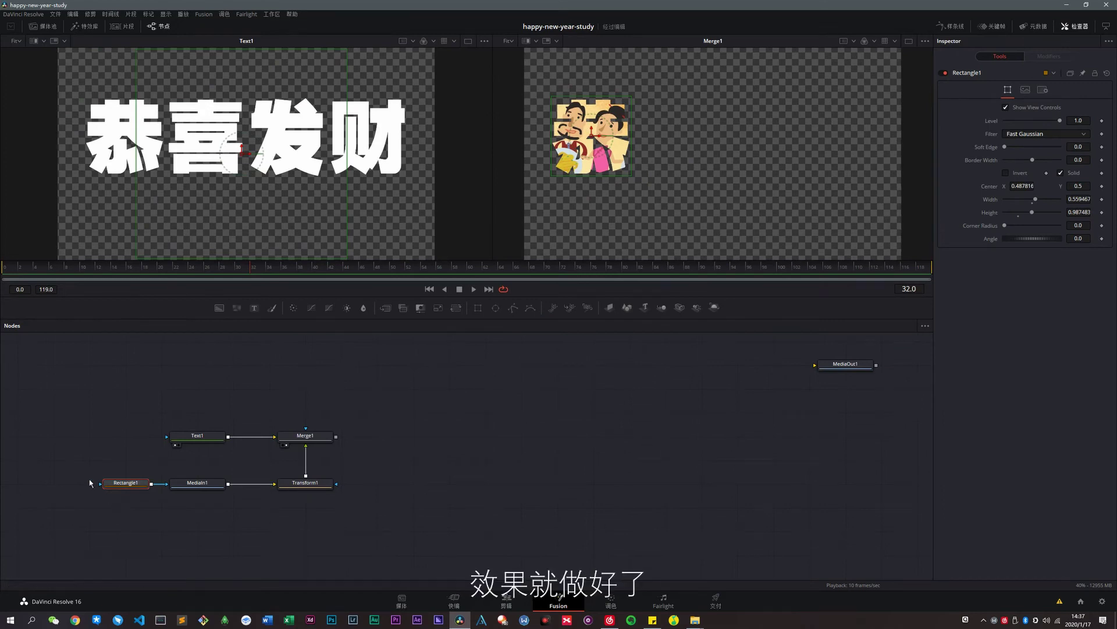
drag(386, 471, 80, 518)
drag(318, 477, 317, 454)
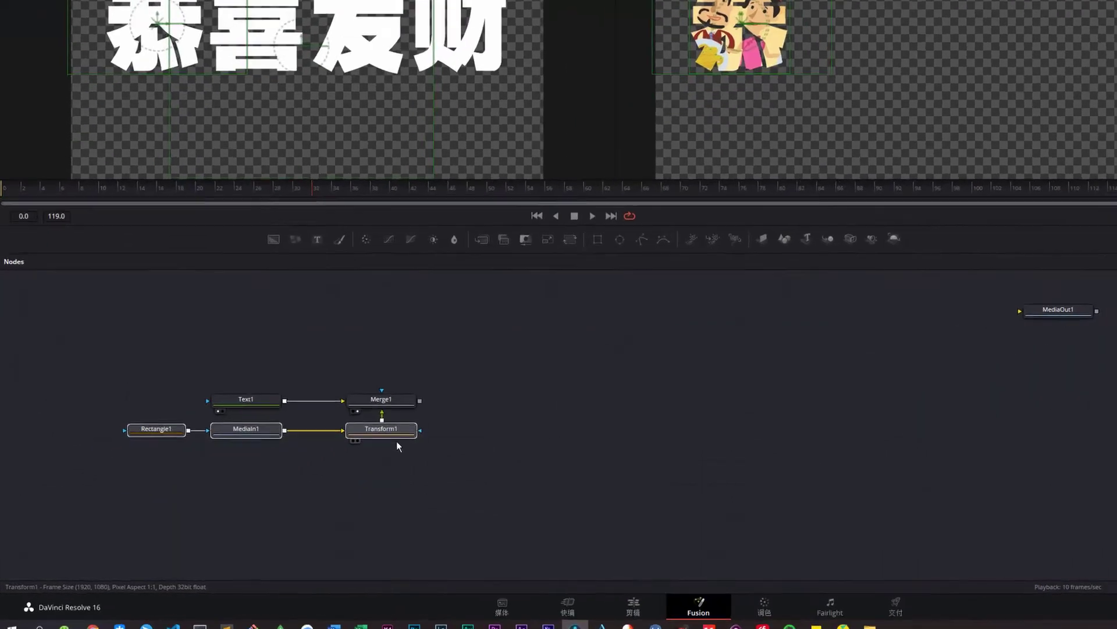
- Copy the five-node chain and paste the duplicate above the originals
drag(152, 339, 514, 438)
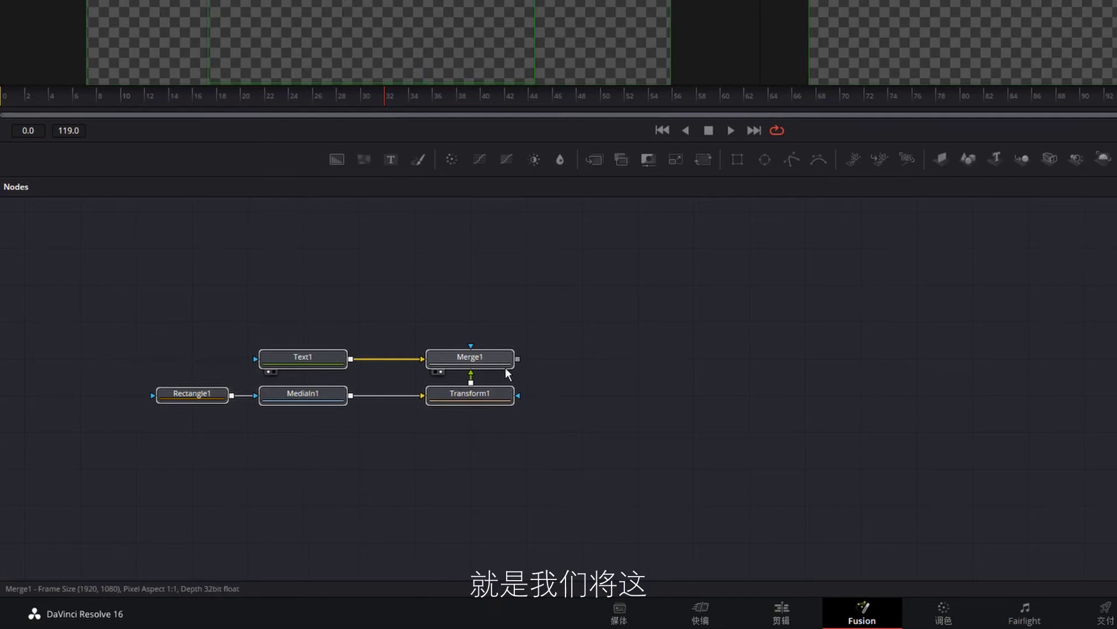
drag(505, 370, 616, 371)
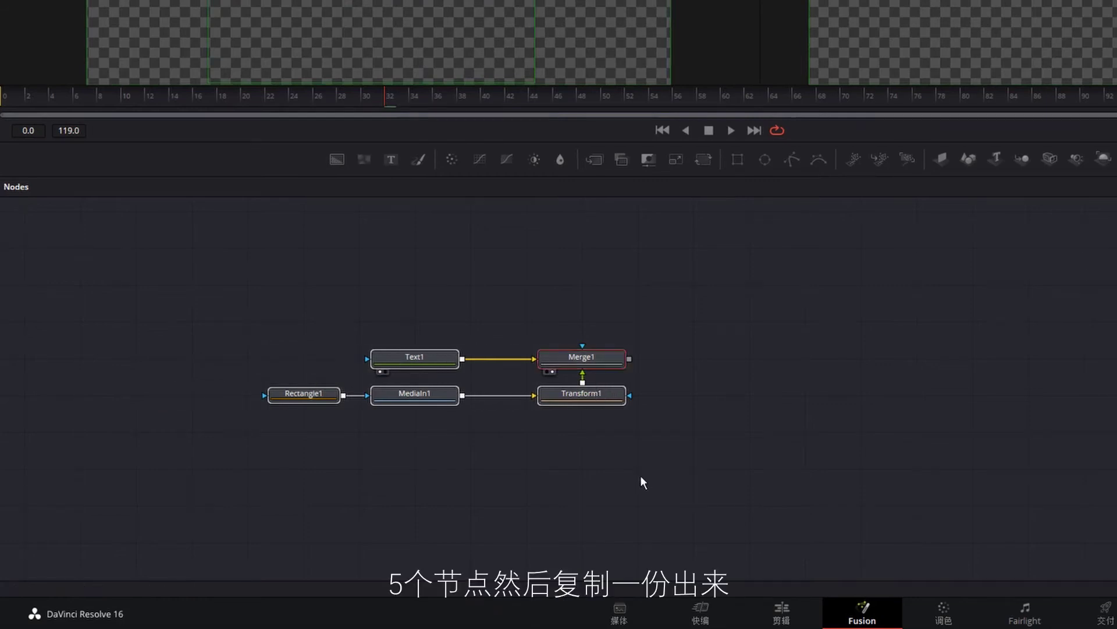
scroll(748, 479, up, 2)
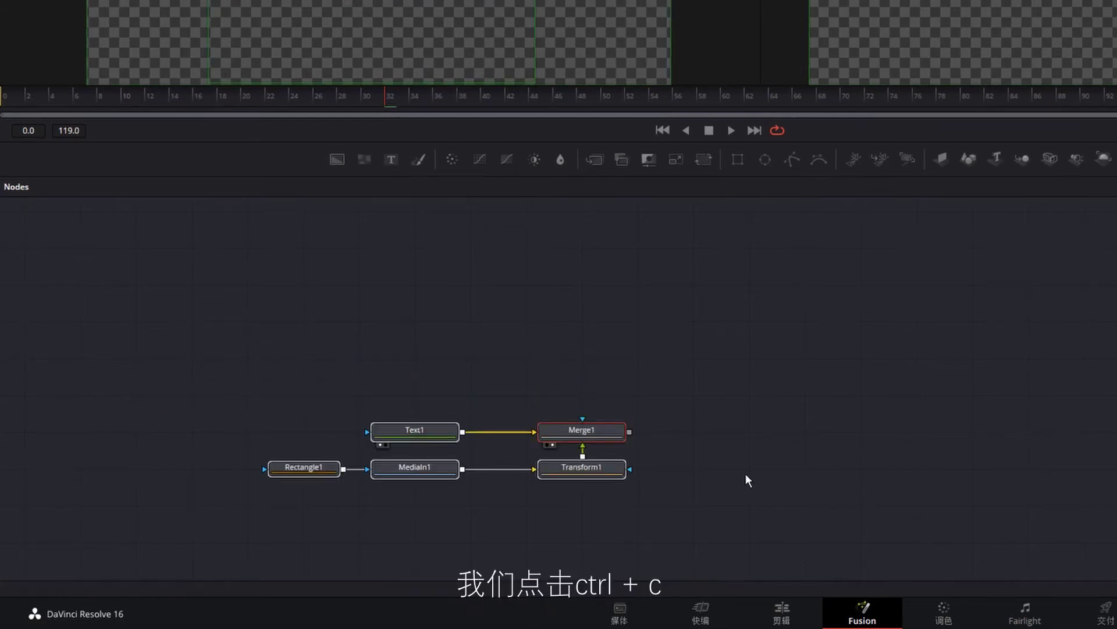
click(748, 479)
drag(244, 399, 763, 507)
key(ctrl+v)
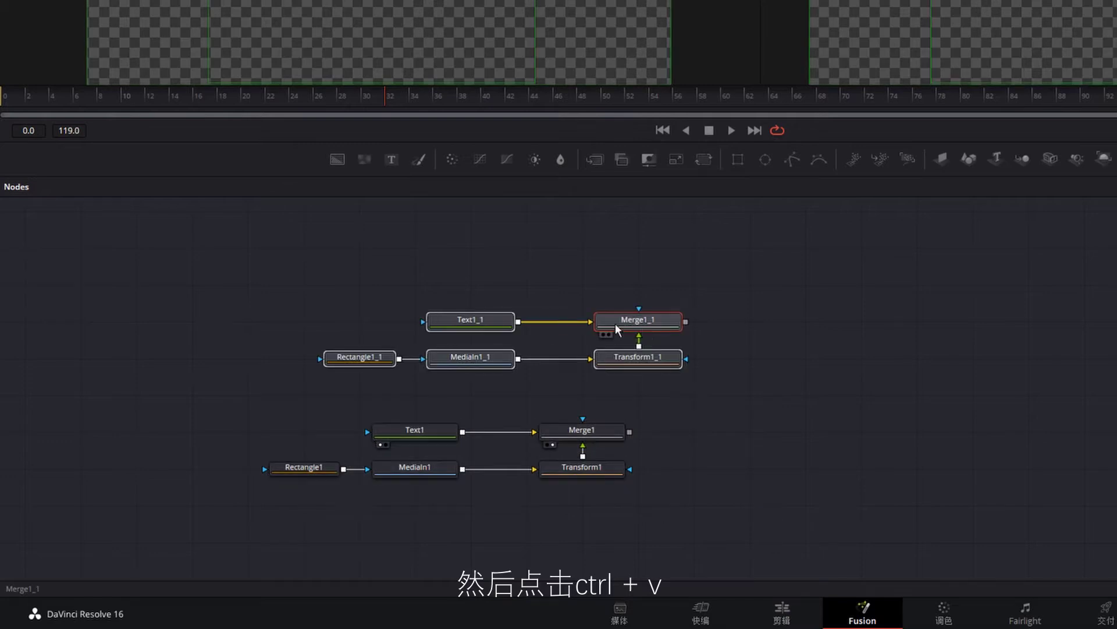
drag(616, 323, 591, 323)
click(675, 390)
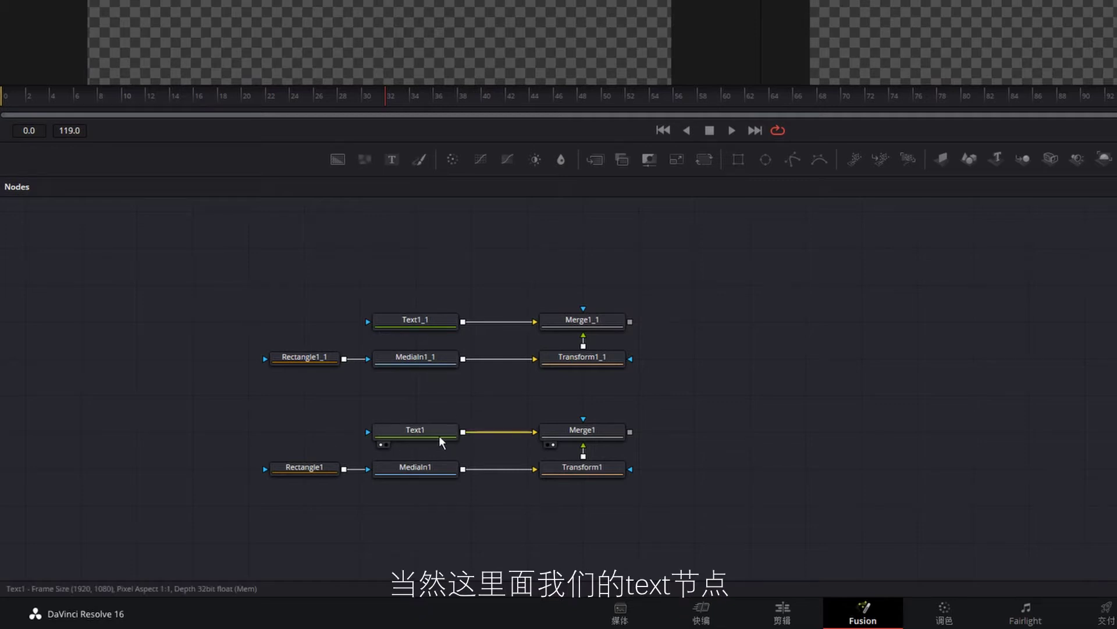
- Delete the copied Text1_1 node and connect Text1 to Merge1_1's background
click(420, 324)
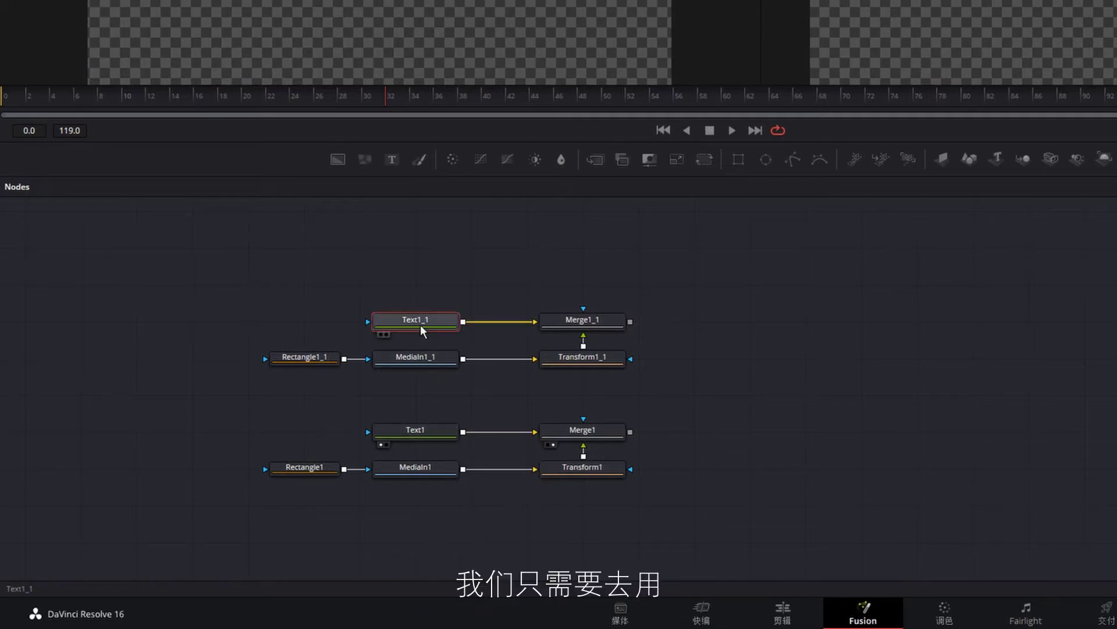
key(Delete)
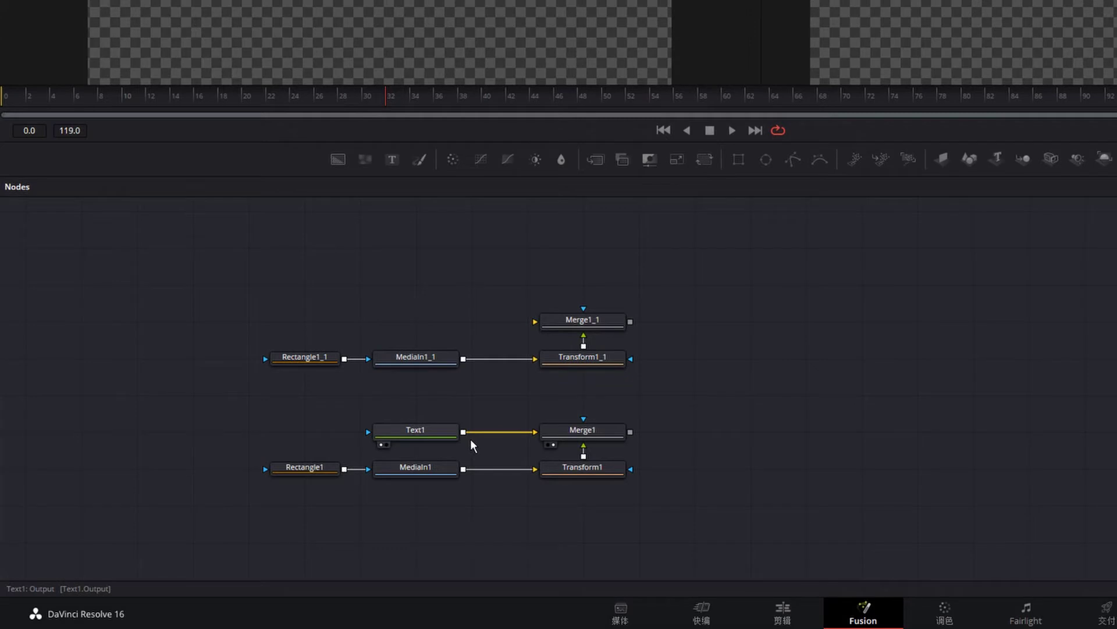
drag(464, 432, 540, 333)
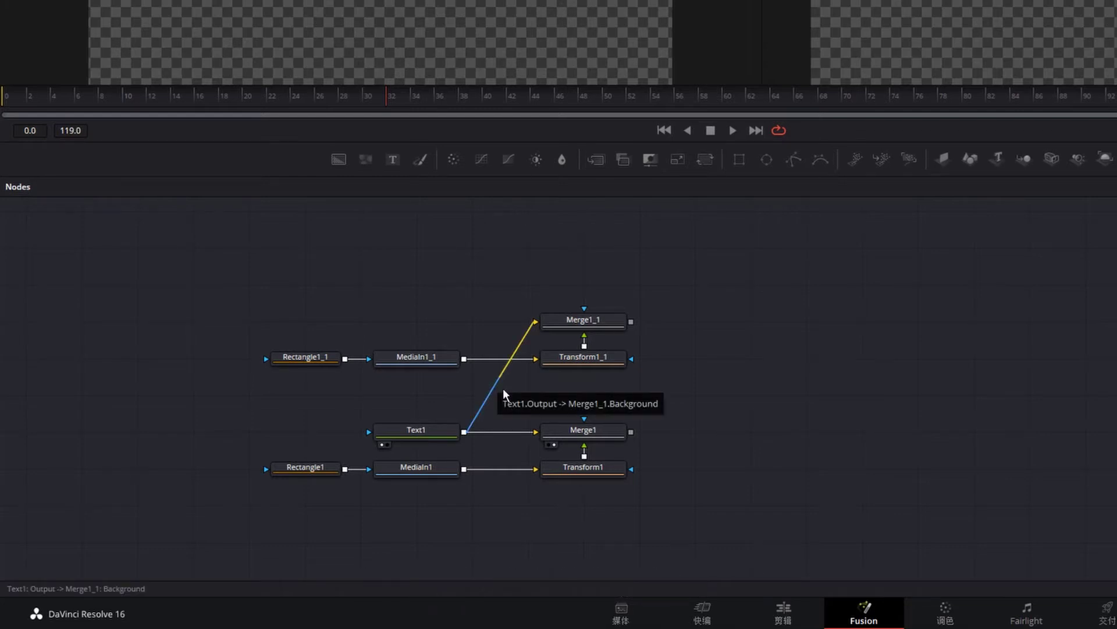
- Route Text1's link to Merge1_1 through a right-angle PipeRouter1, with Text1 moved further left
mouse_move(503, 387)
mouse_down()
mouse_move(386, 333)
mouse_move(199, 330)
mouse_up()
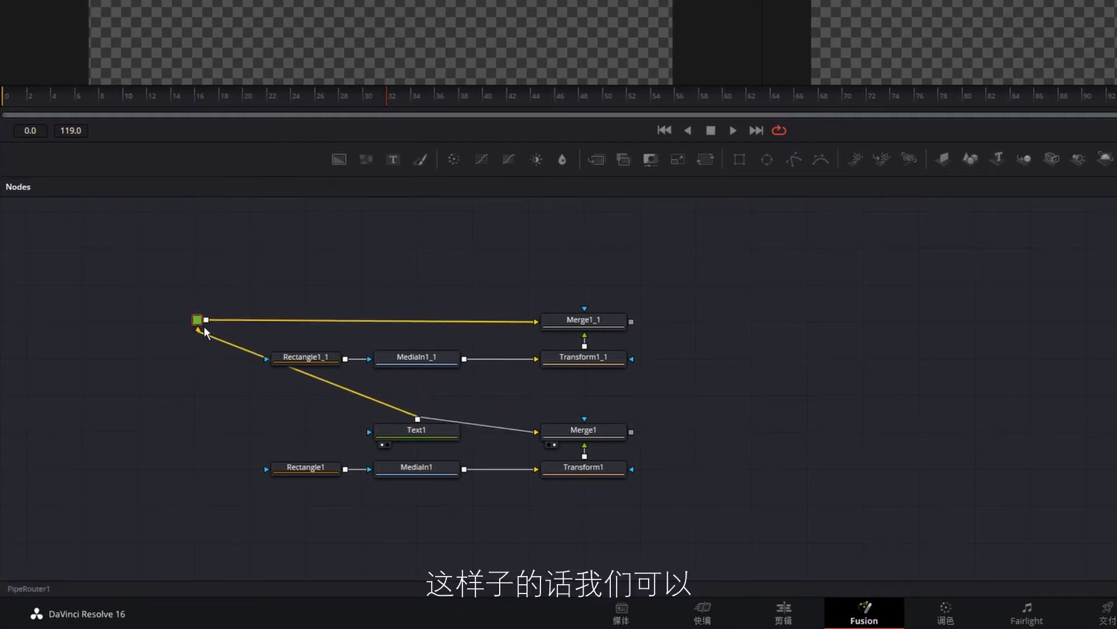
drag(401, 439, 179, 440)
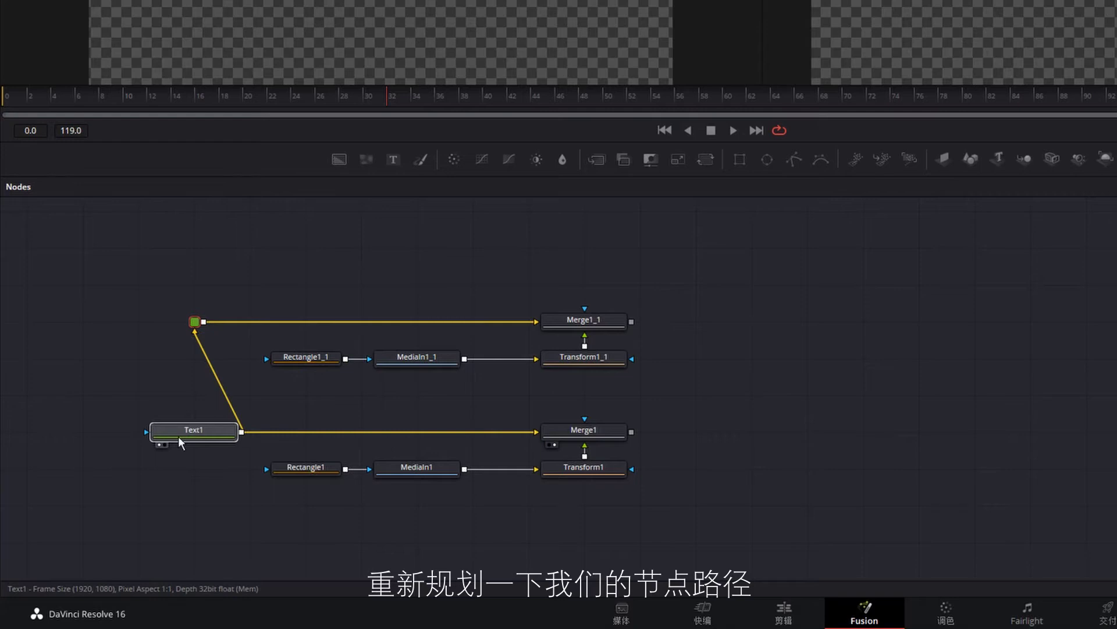
drag(196, 323, 251, 323)
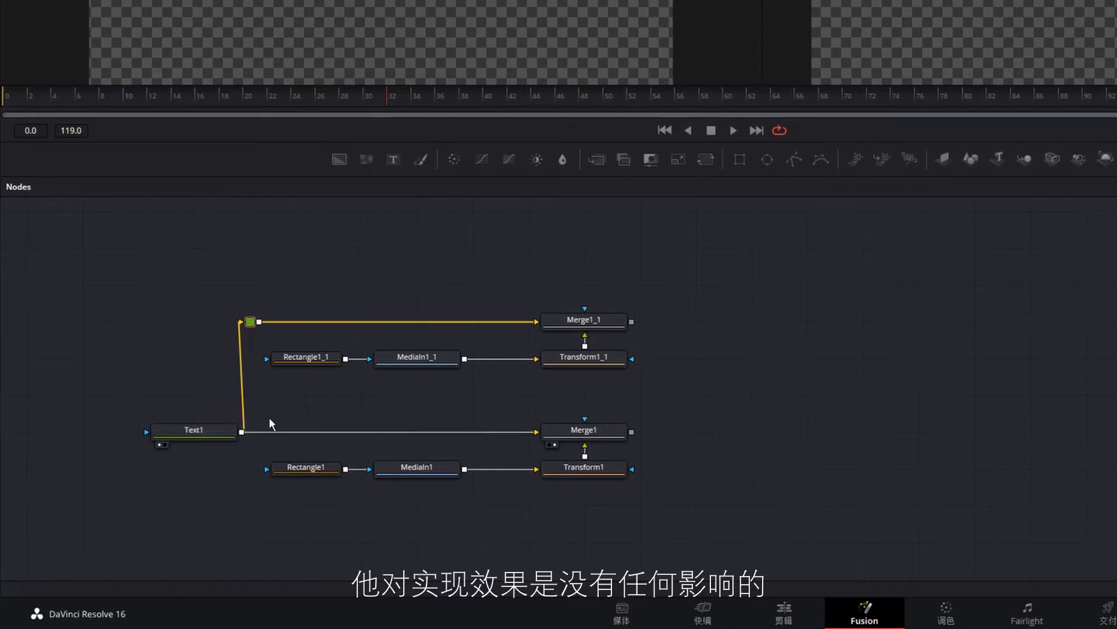
scroll(407, 419, up, 2)
click(435, 406)
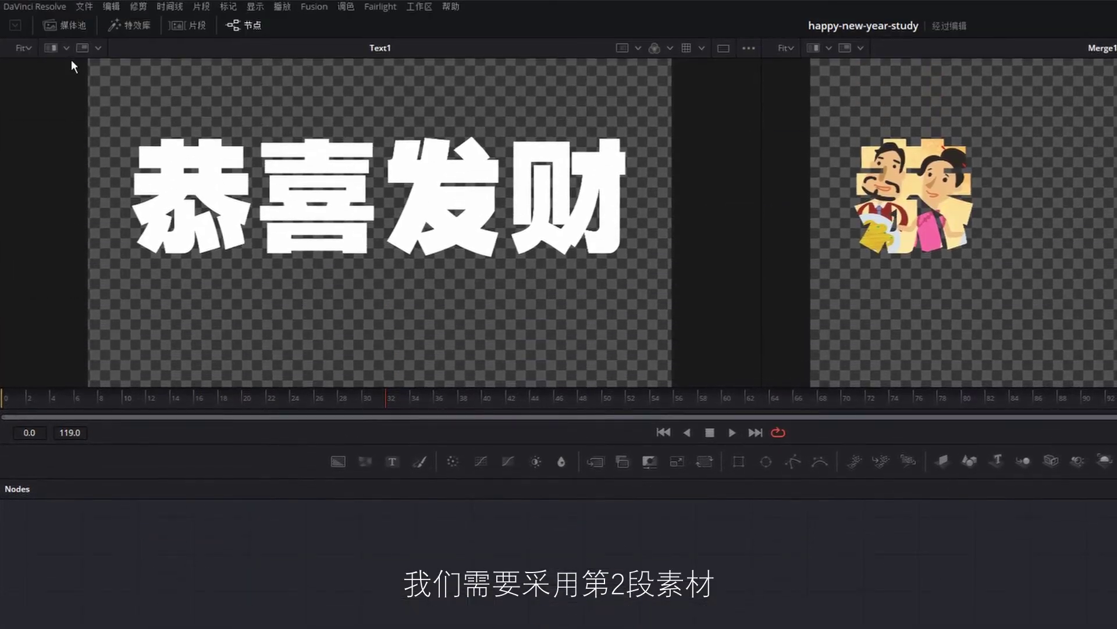
- Add s3.mp4 as MediaIn2, masked by Rectangle1_1 and feeding Transform1_1
click(67, 26)
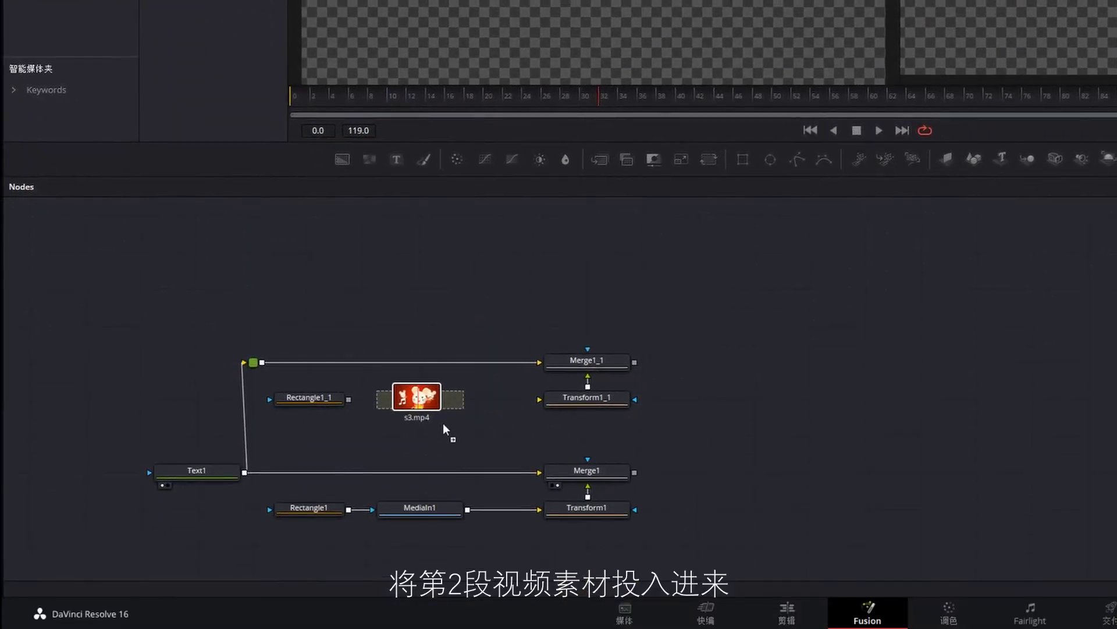
drag(183, 70, 424, 409)
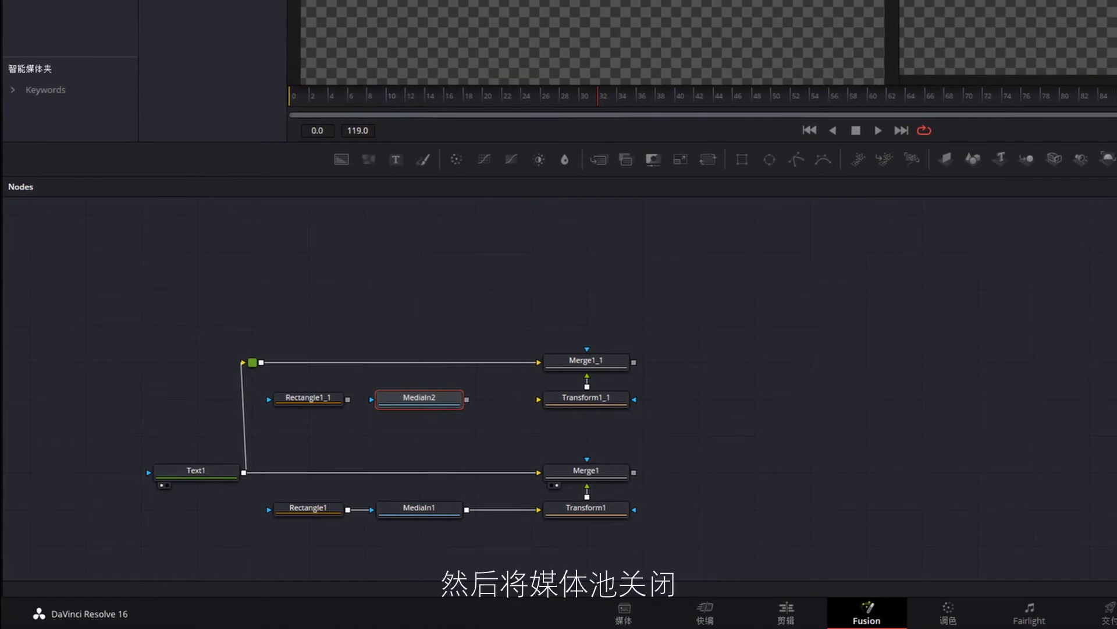
drag(348, 400, 376, 402)
drag(466, 399, 560, 401)
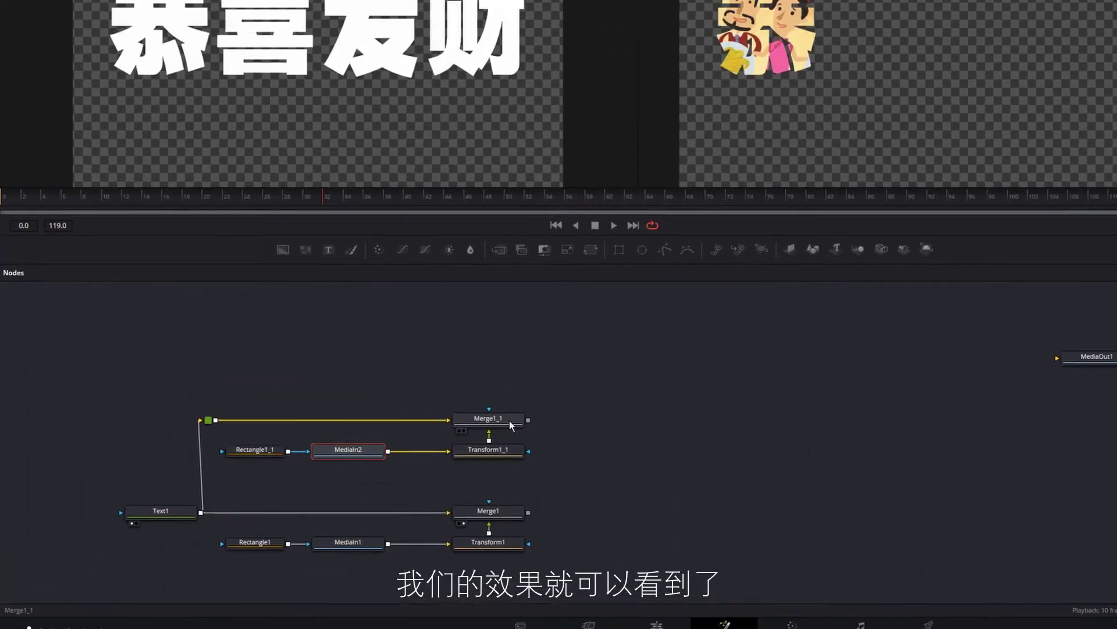
- Move the new clip right to centre 0.486111, 0.584362 via Transform1_1
click(443, 458)
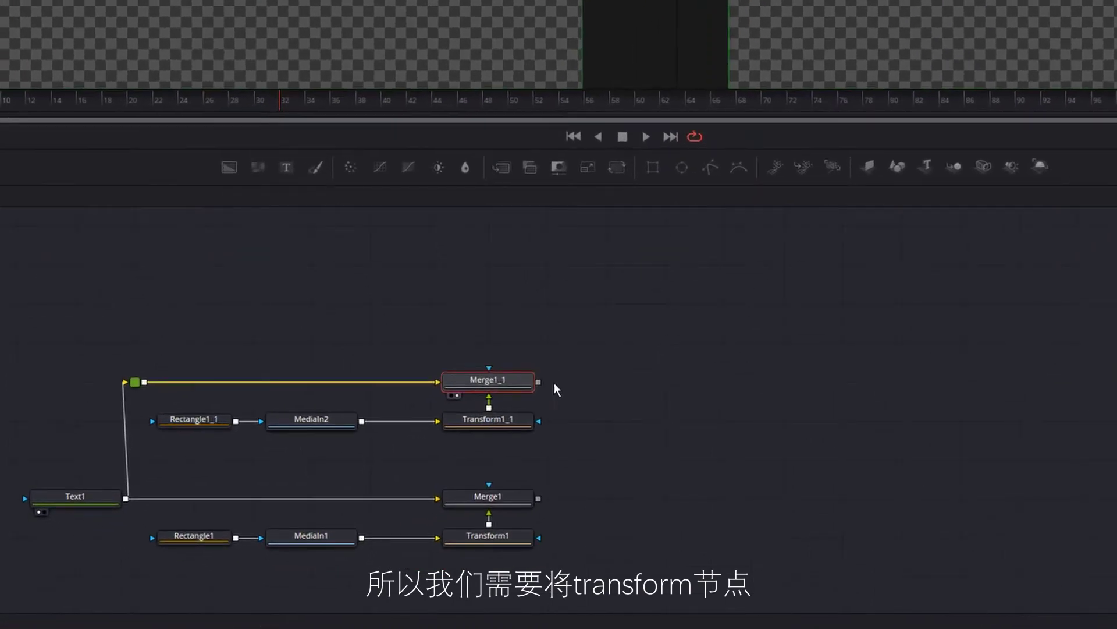
click(529, 427)
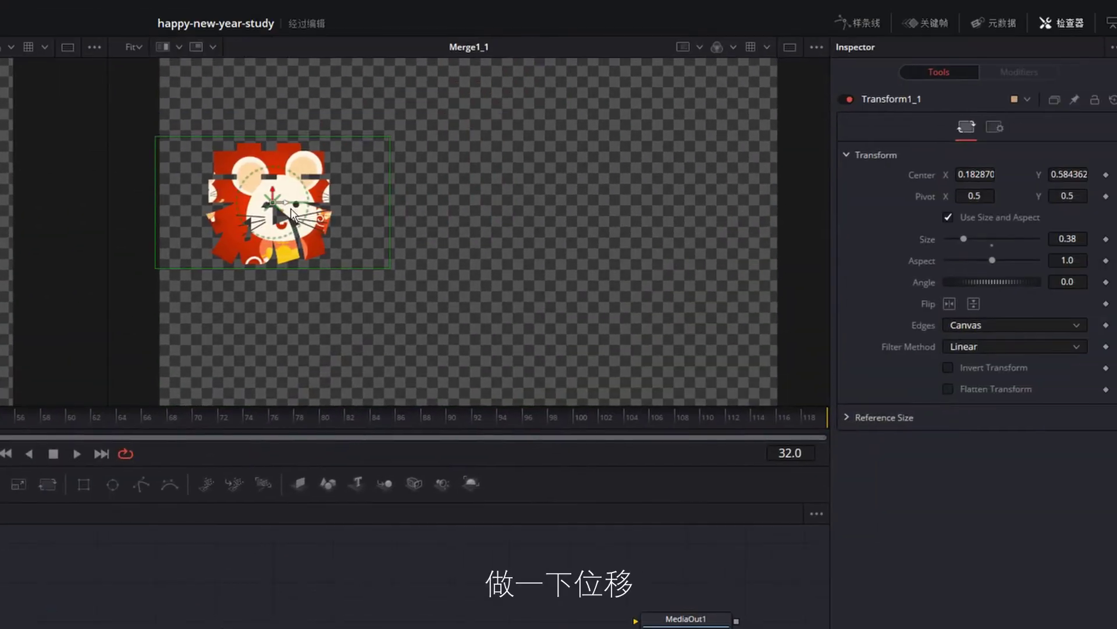
drag(293, 214, 483, 217)
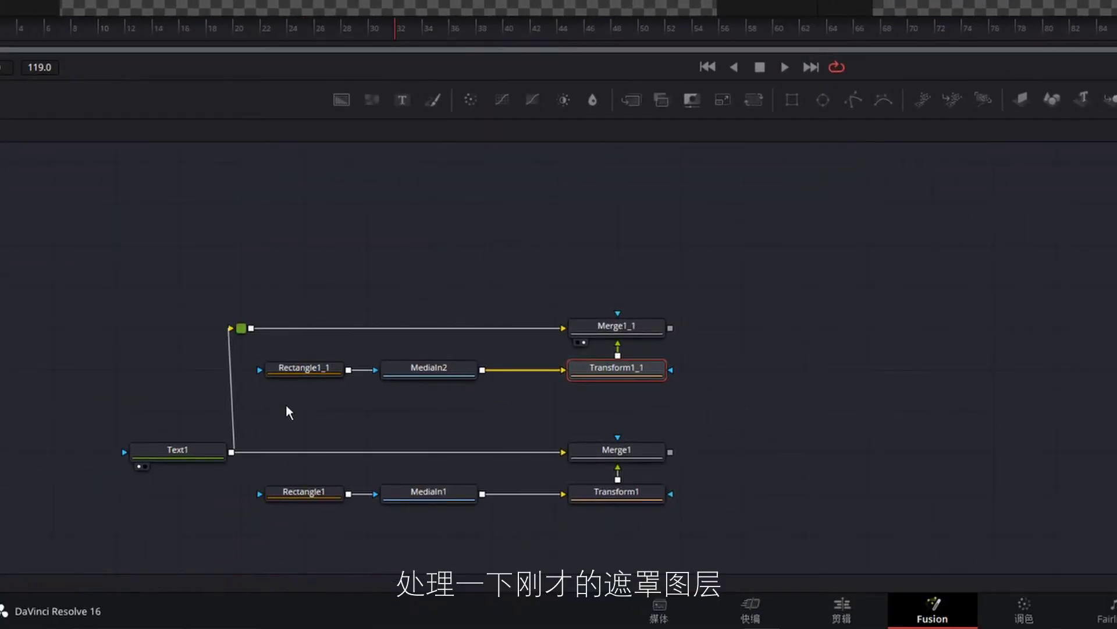
- Enlarge and recentre the Rectangle1_1 mask to 1.007629 × 0.923860
click(314, 369)
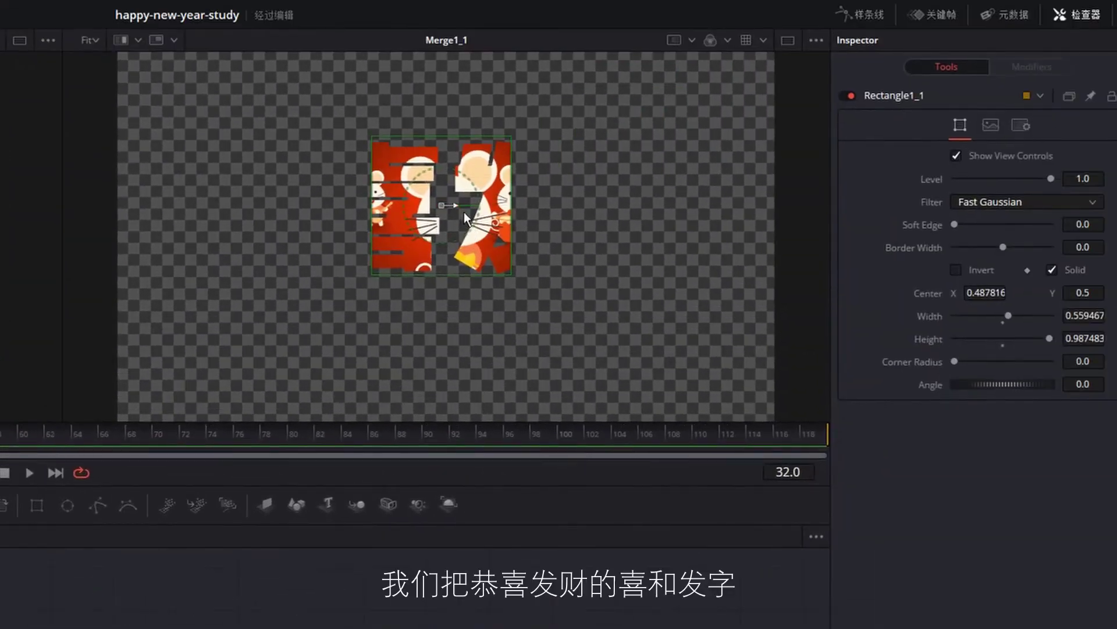
mouse_move(443, 218)
mouse_down()
mouse_move(483, 218)
mouse_move(462, 220)
mouse_move(483, 239)
mouse_up()
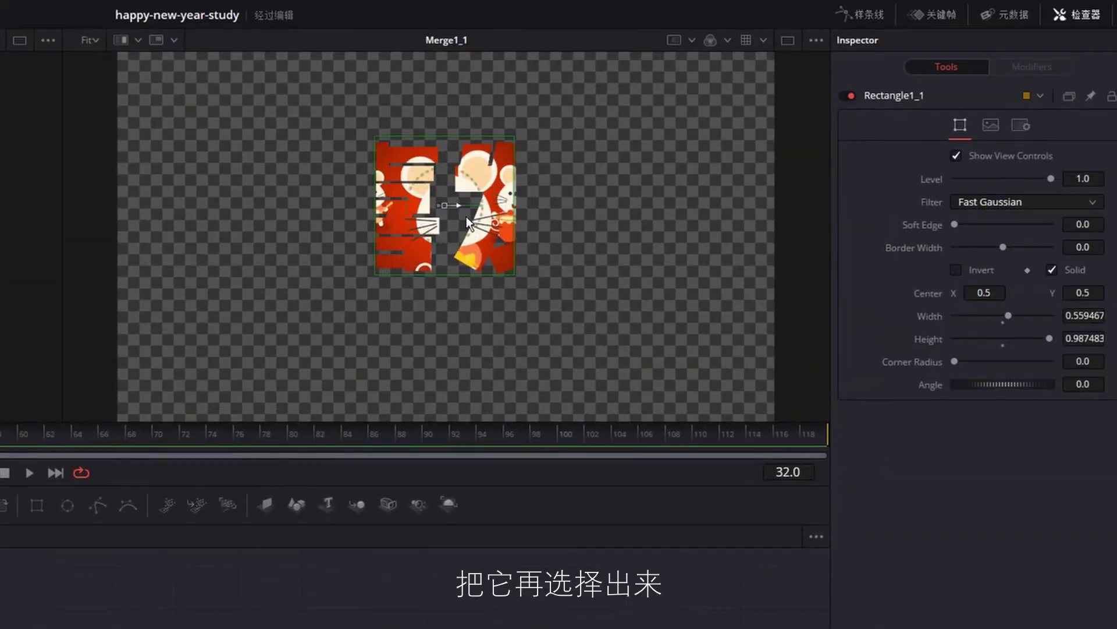
mouse_move(521, 280)
mouse_down()
mouse_move(586, 285)
mouse_move(578, 278)
mouse_up()
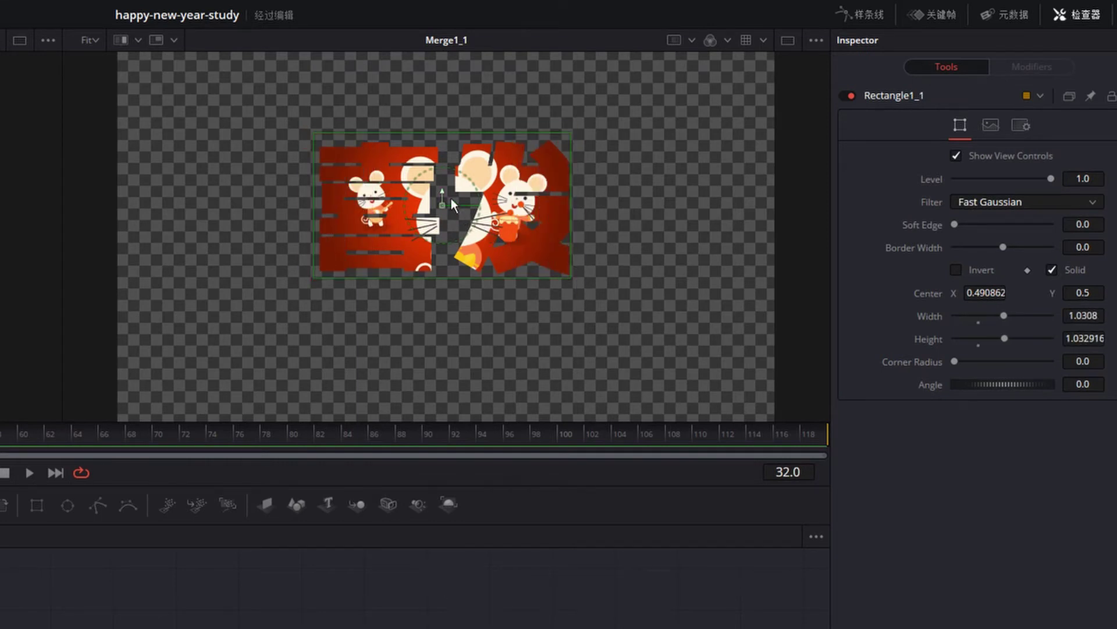
drag(452, 198, 451, 200)
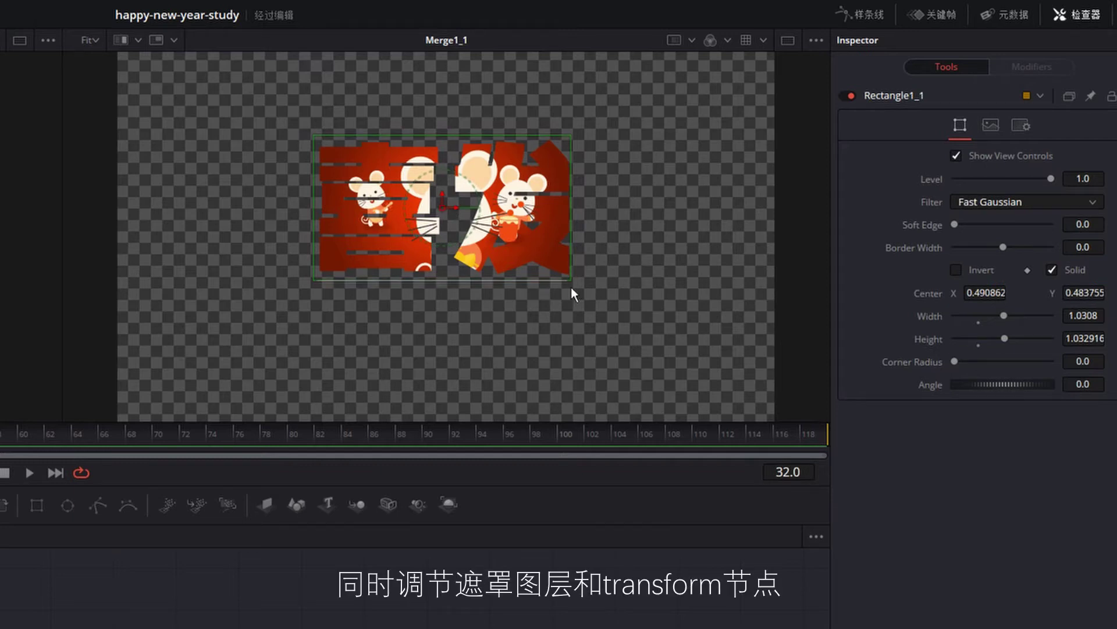
drag(575, 288, 582, 288)
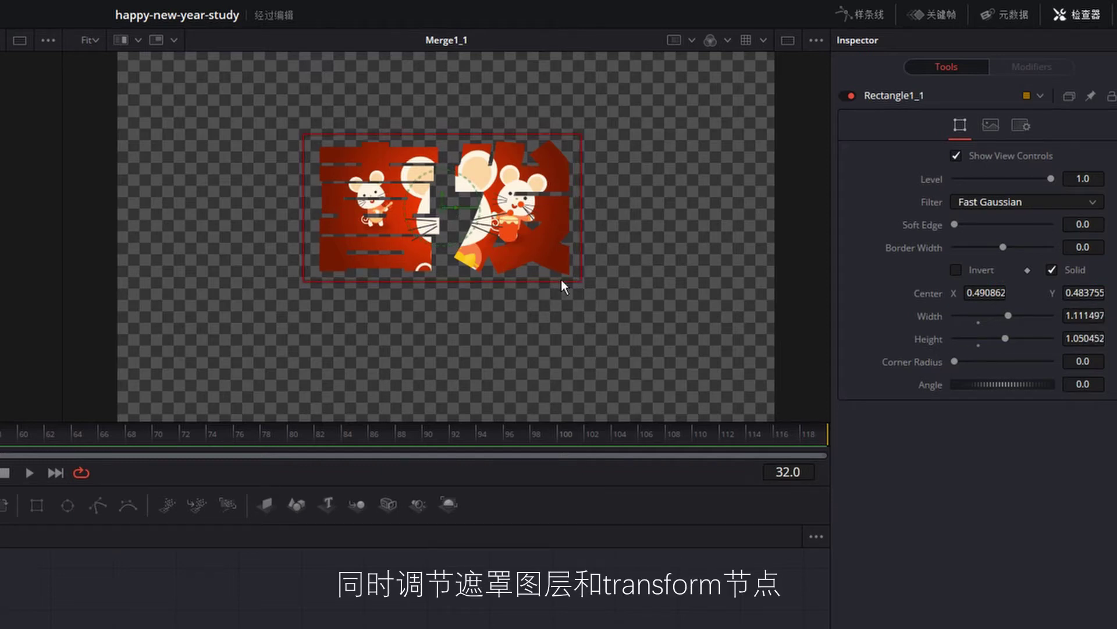
drag(464, 227, 467, 220)
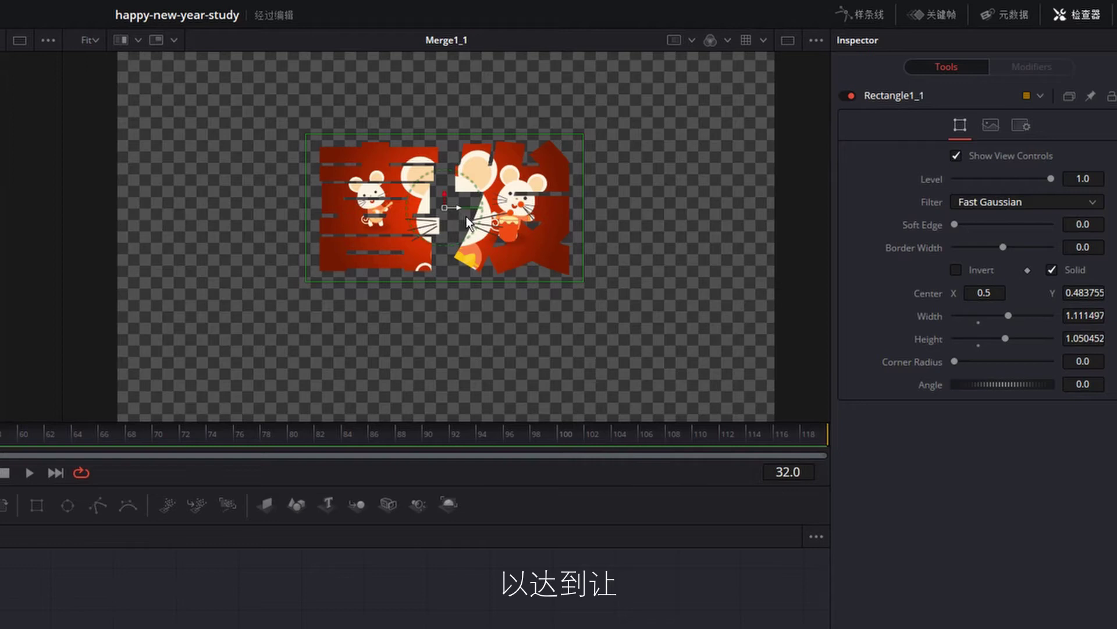
drag(459, 282, 460, 284)
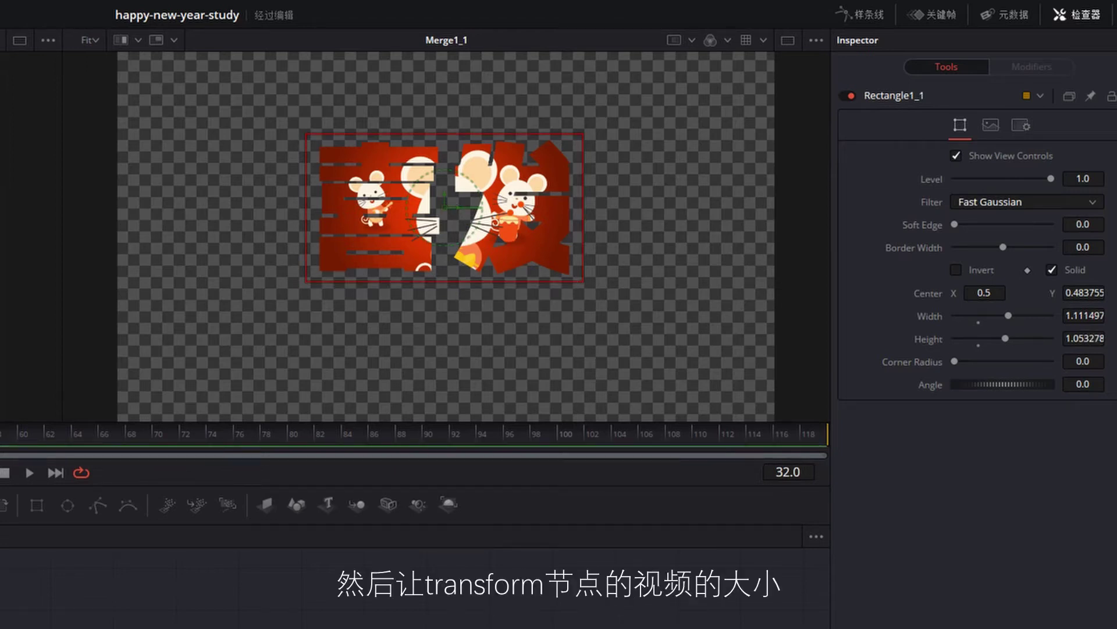
- Scale the second clip up to size 0.425267, then select the first character's four nodes
drag(578, 282, 591, 290)
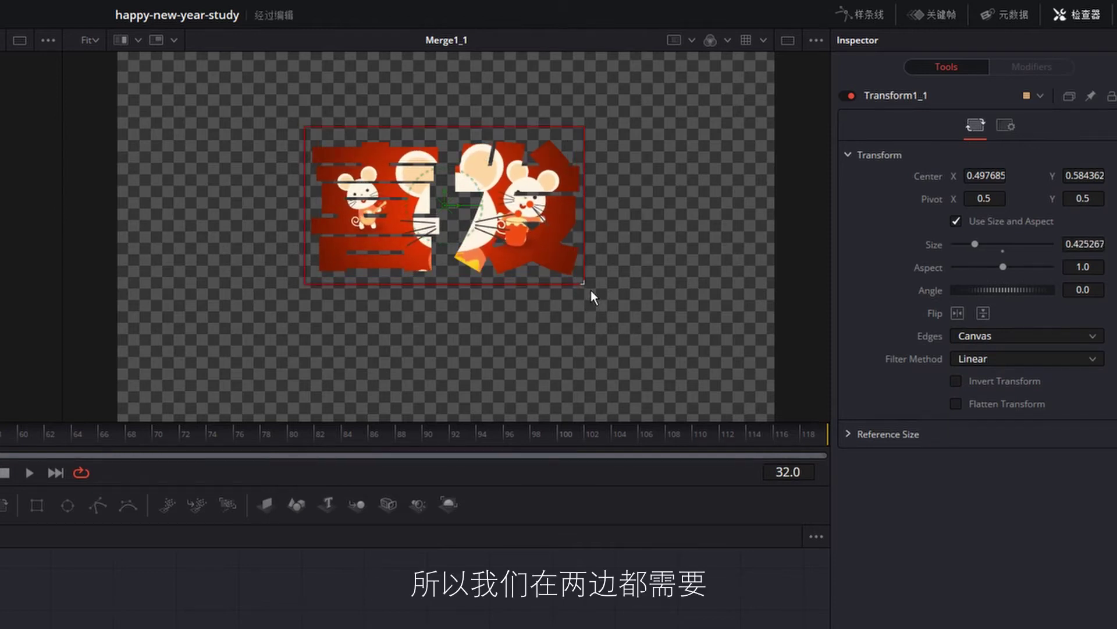
click(447, 285)
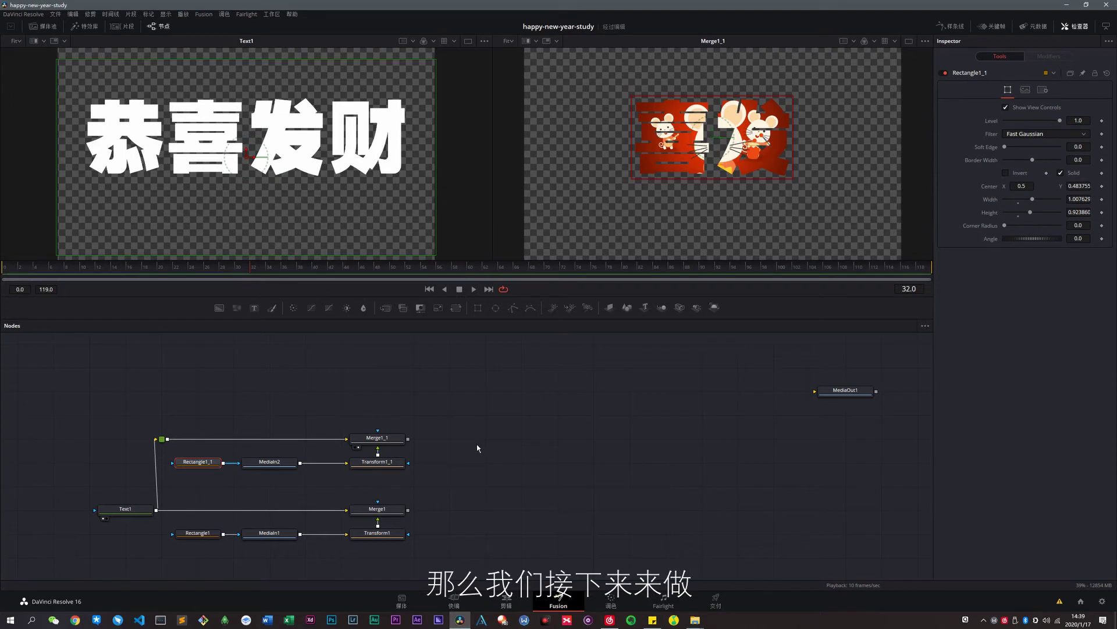
drag(421, 554, 195, 499)
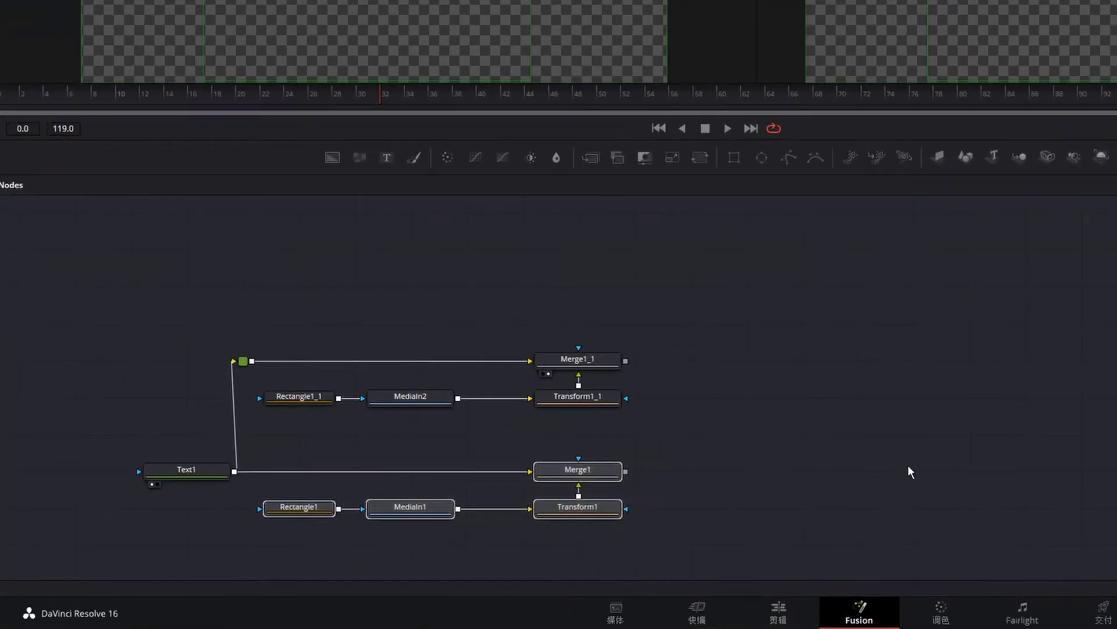
- Paste a copy of the Rectangle/MediaIn/Transform/Merge group and feed Text1 into Merge1_2
click(675, 378)
scroll(640, 408, up, 3)
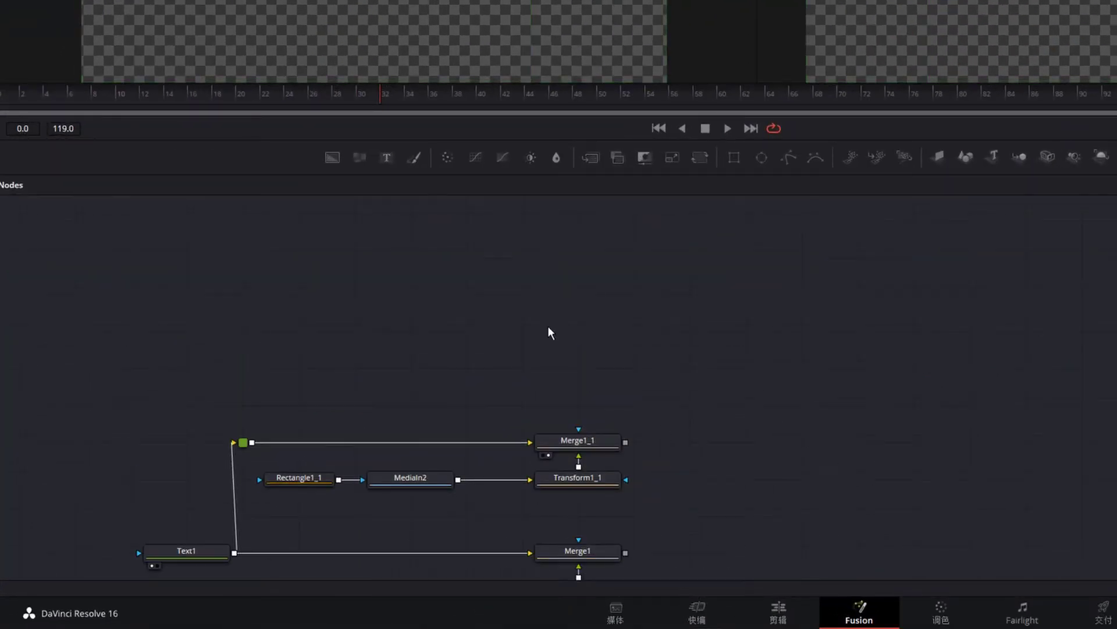
key(ctrl+v)
drag(525, 344, 560, 373)
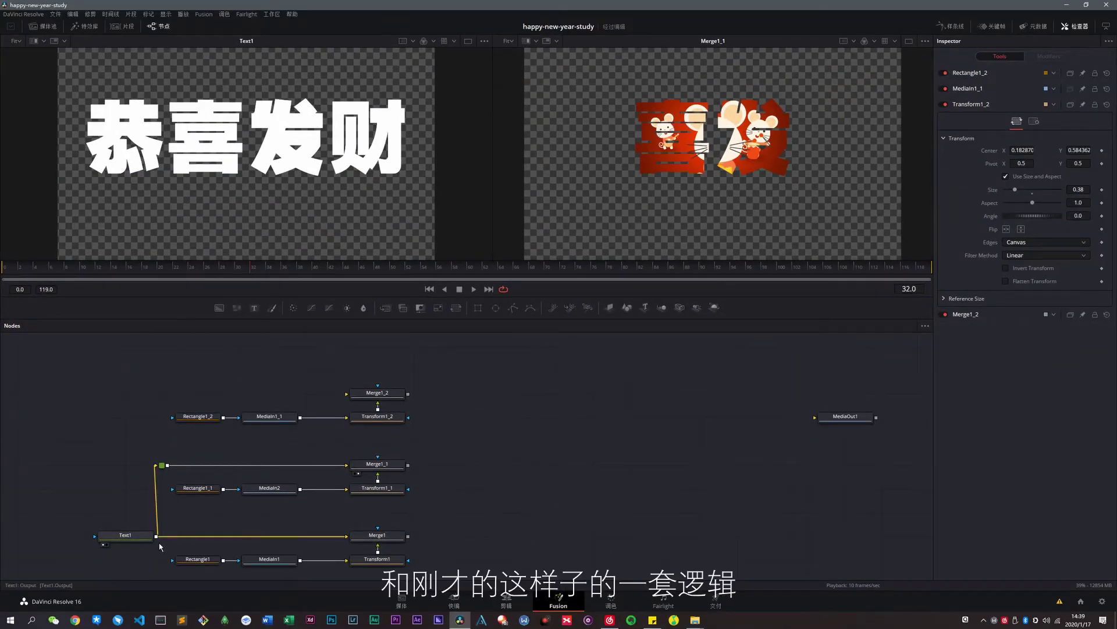
drag(156, 536, 347, 394)
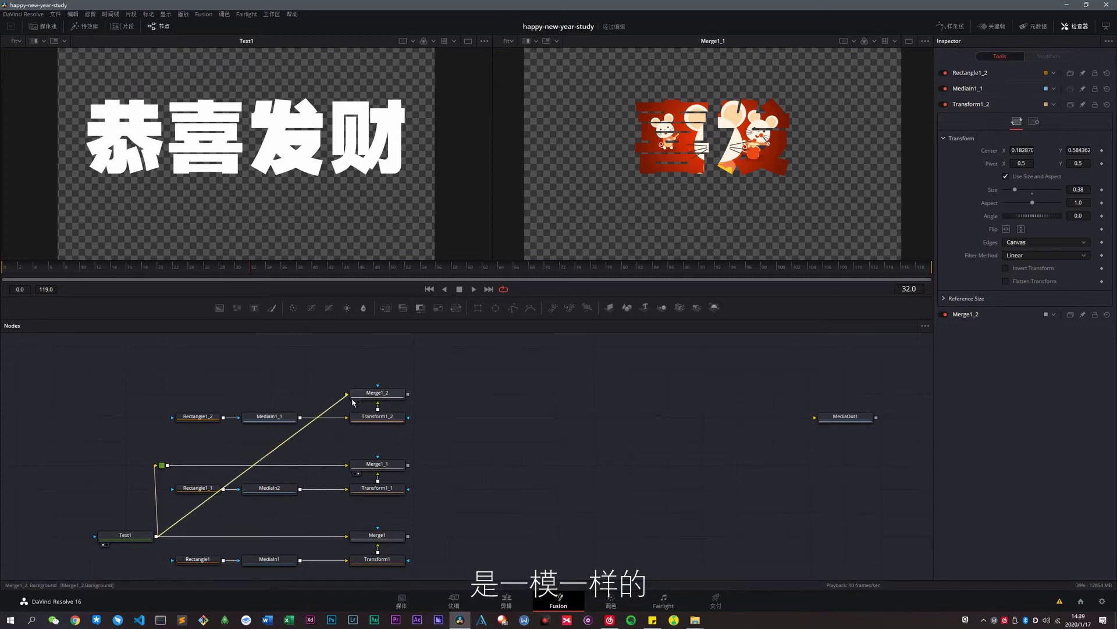
drag(209, 496, 163, 395)
- Nudge the copied mask onto 财, replace its clip with s4.mp4, and add a Merge node
click(377, 417)
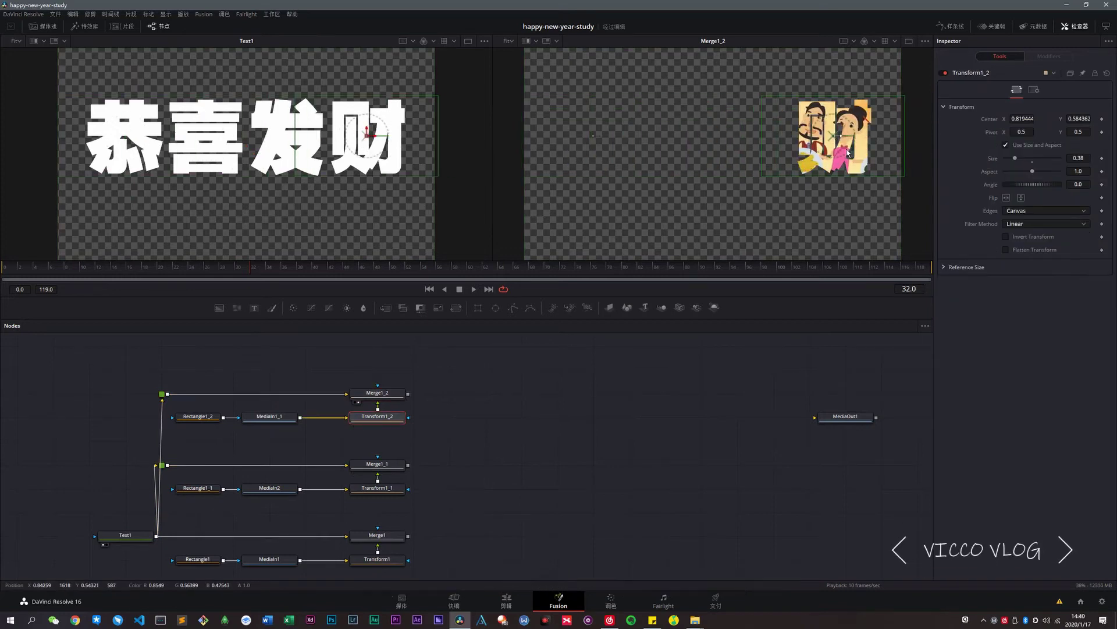
click(846, 146)
drag(846, 146, 850, 147)
click(269, 416)
key(Delete)
click(44, 26)
drag(157, 97, 286, 431)
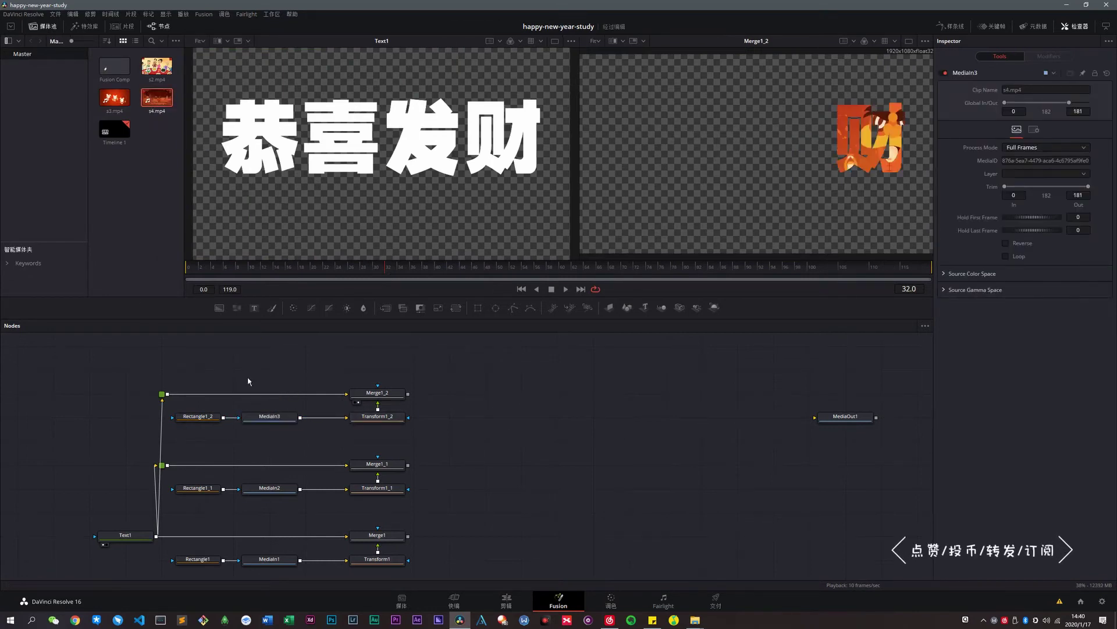
click(44, 26)
scroll(106, 407, down, 1)
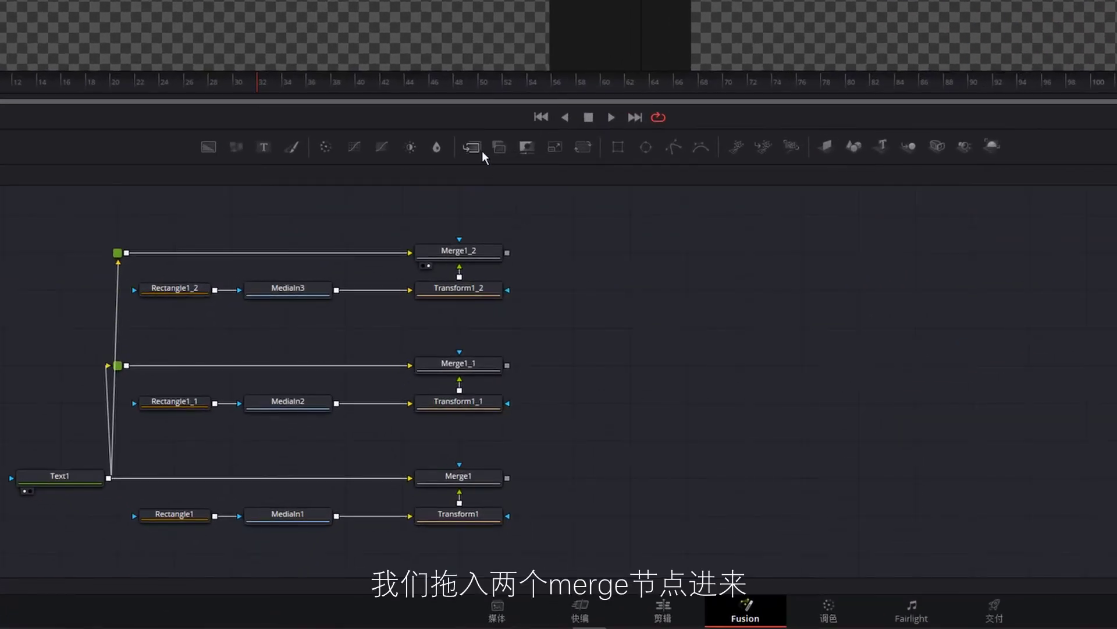
click(482, 151)
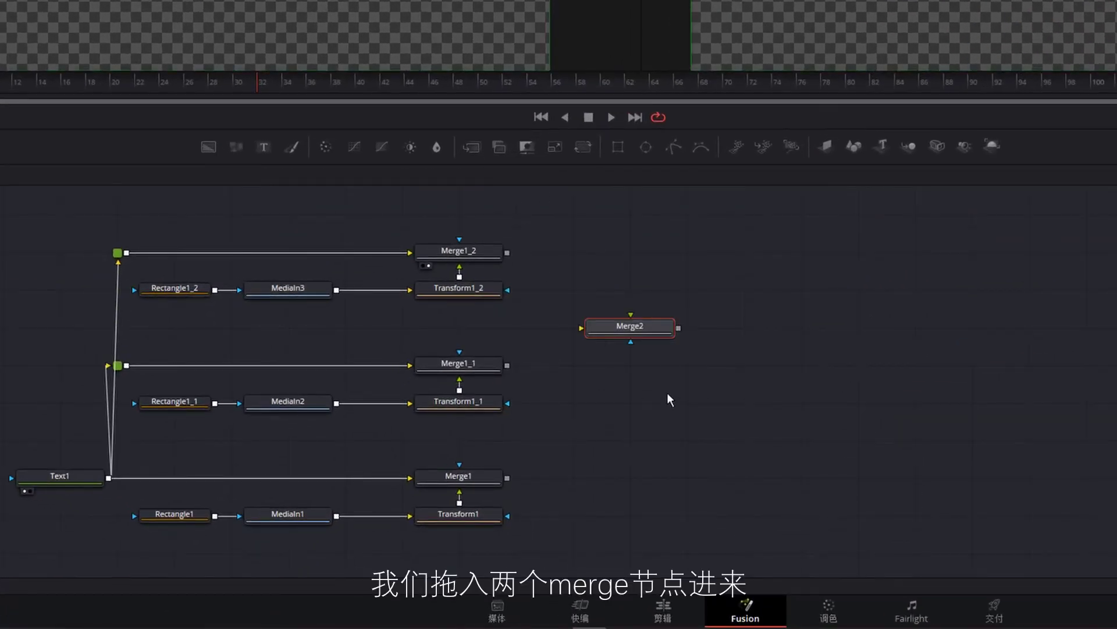
- Add Merge2 and Merge3, and wire Merge1 and Merge1_1 into Merge2
drag(625, 339, 632, 491)
mouse_move(499, 146)
mouse_down()
mouse_move(726, 481)
mouse_move(645, 369)
mouse_move(647, 271)
mouse_up()
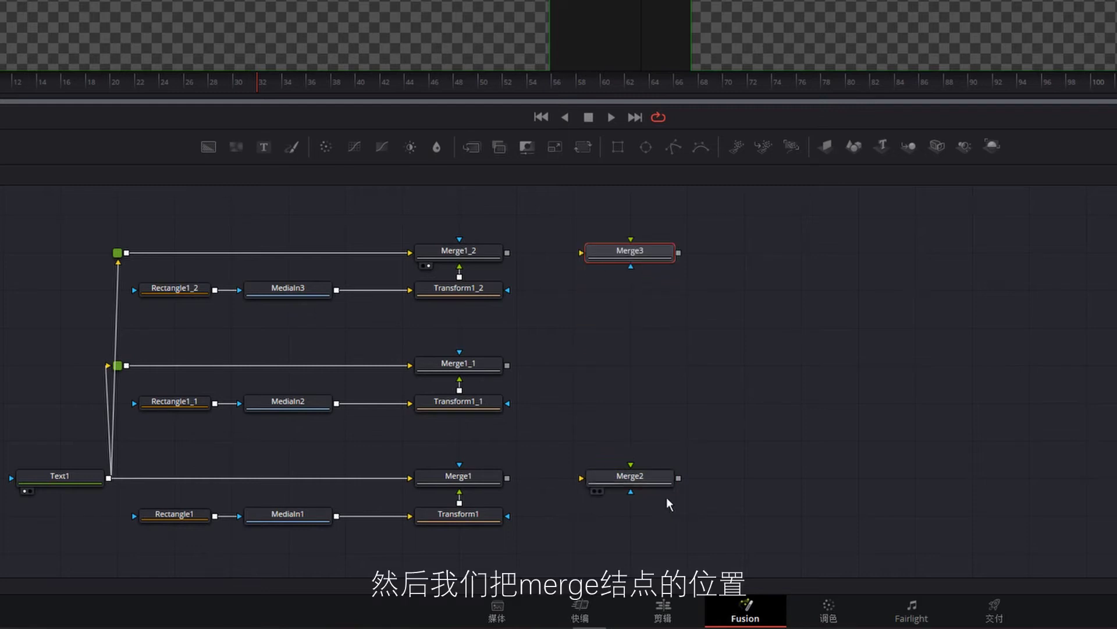
drag(647, 483, 648, 370)
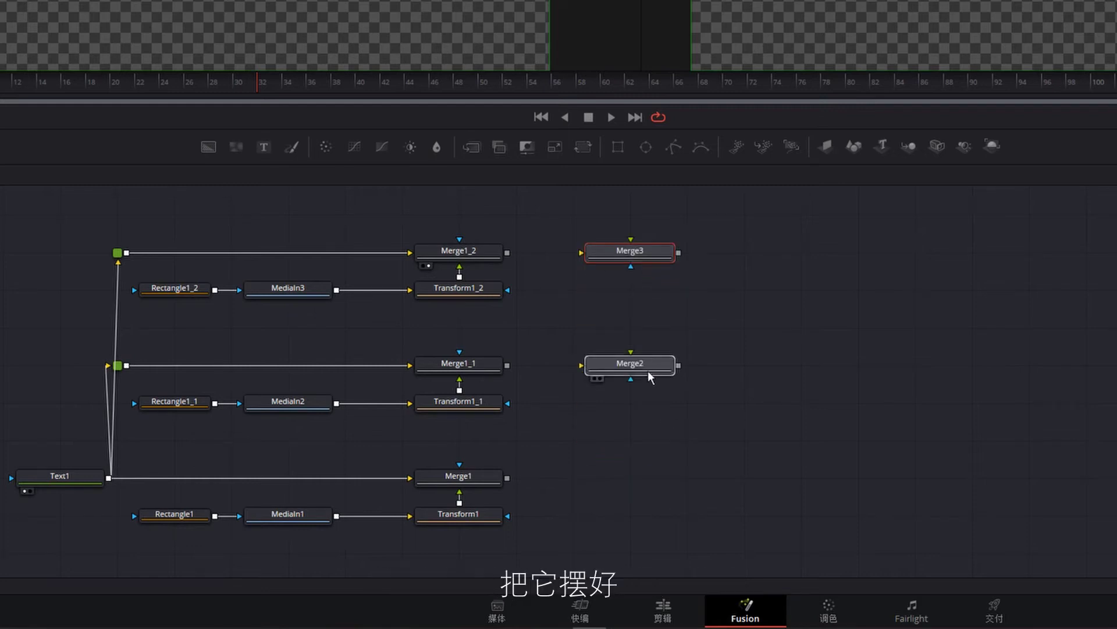
click(619, 479)
mouse_move(508, 478)
mouse_down()
mouse_move(562, 433)
mouse_move(583, 365)
mouse_up()
drag(508, 366, 632, 372)
drag(574, 425, 631, 466)
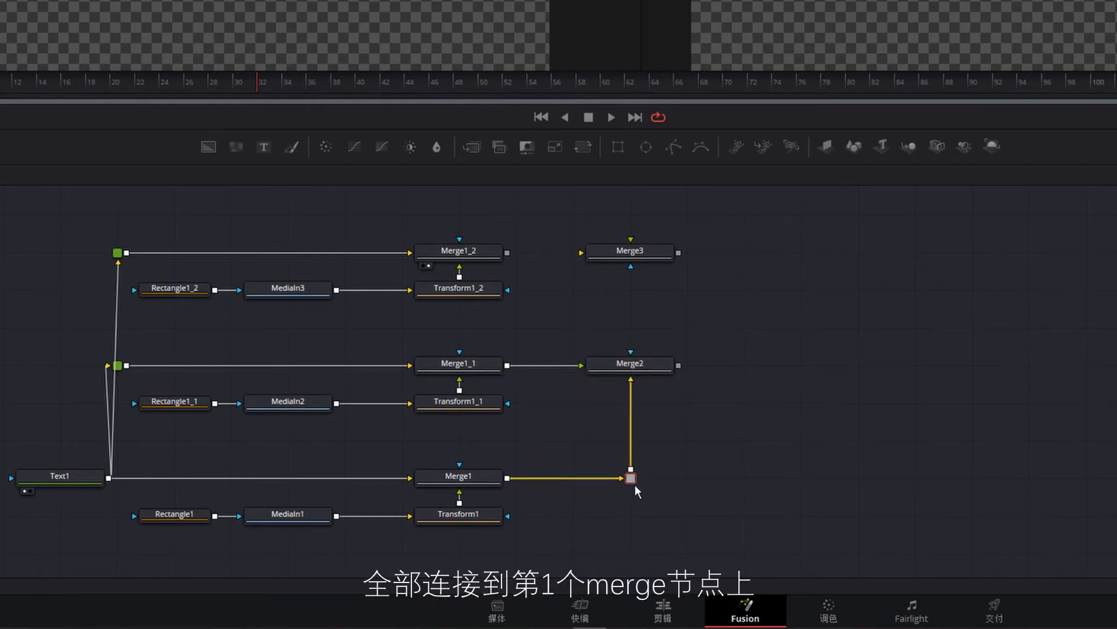
- Feed Merge2 and Merge1_2 into Merge3 and view Merge3 in viewer 1
scroll(632, 482, up, 3)
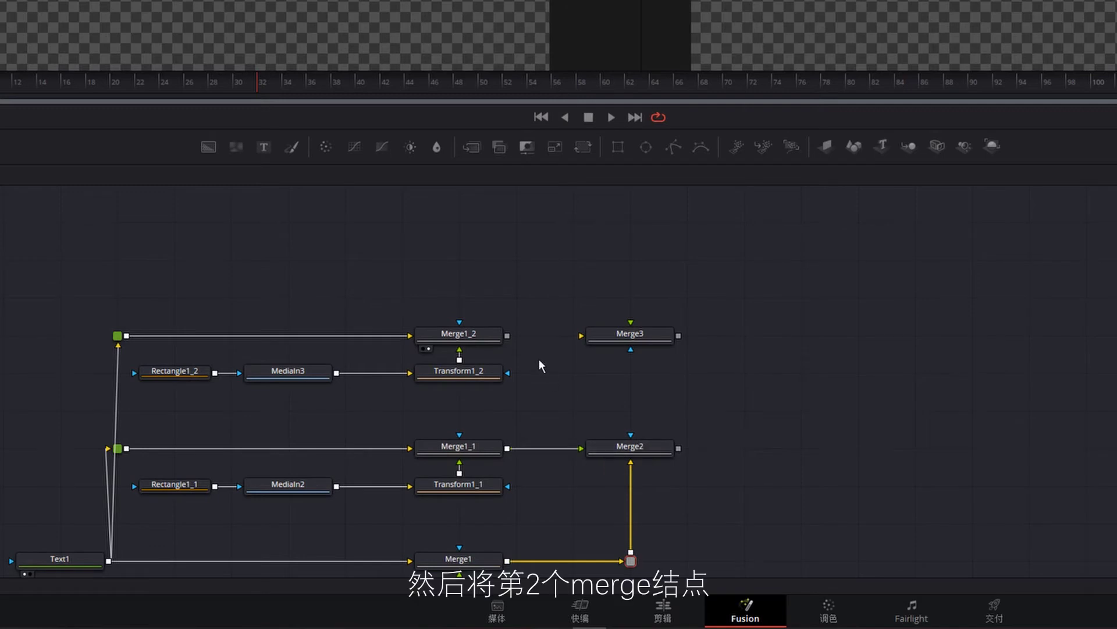
drag(639, 337, 637, 438)
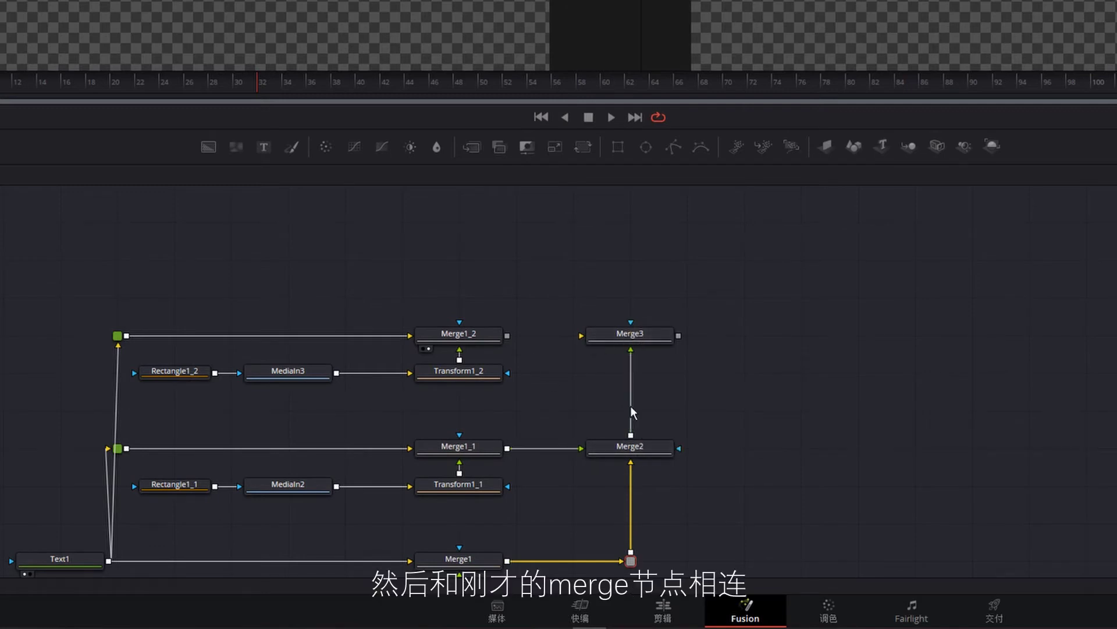
drag(507, 335, 617, 336)
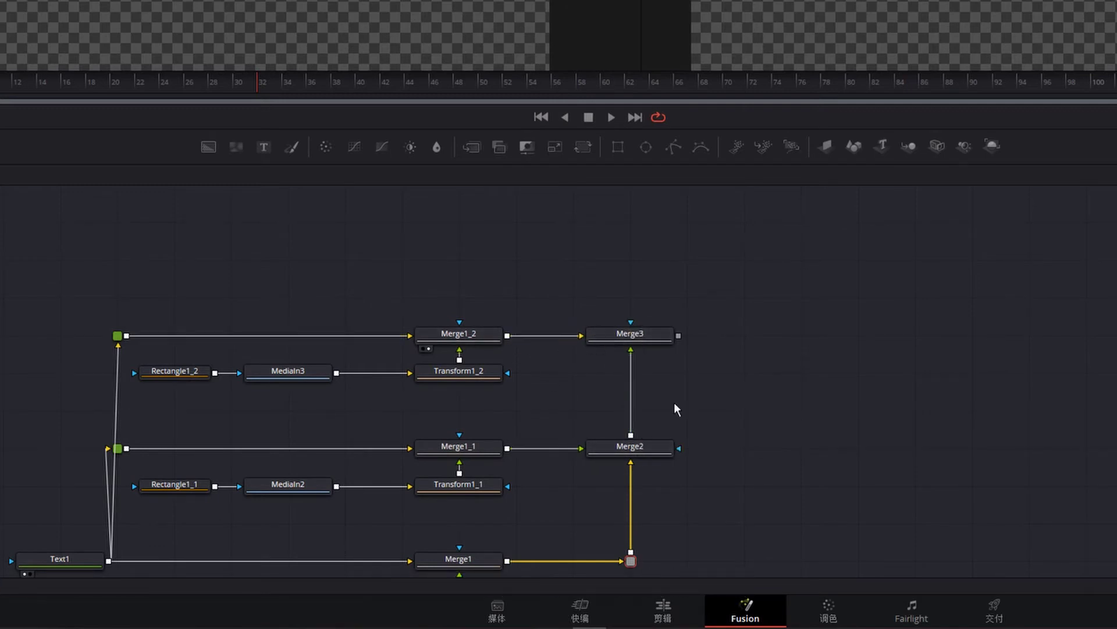
click(686, 344)
click(631, 334)
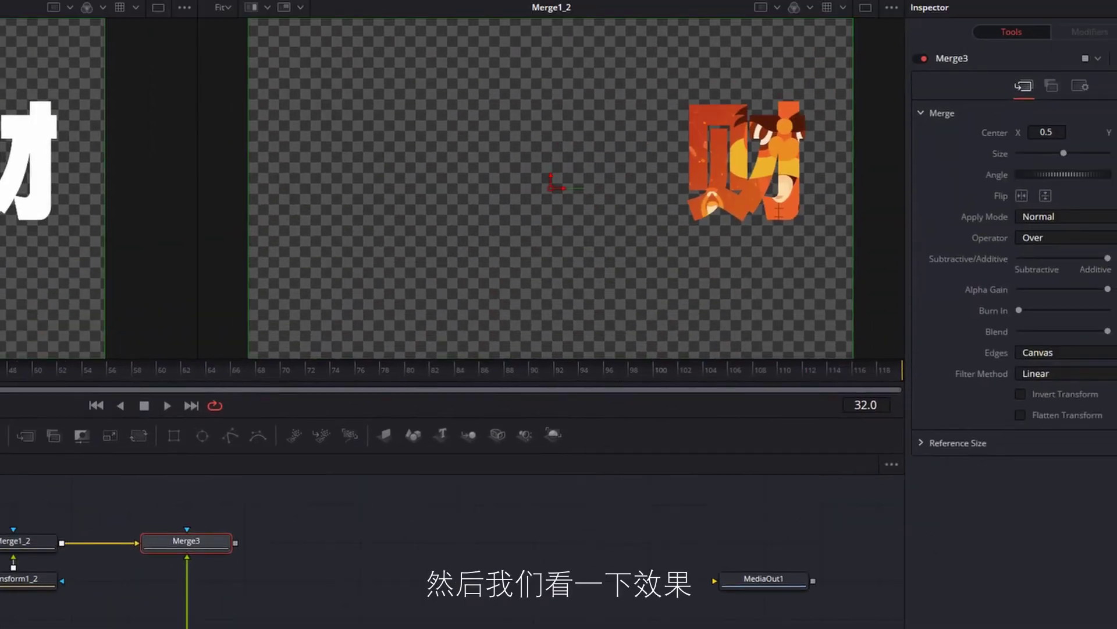
key(1)
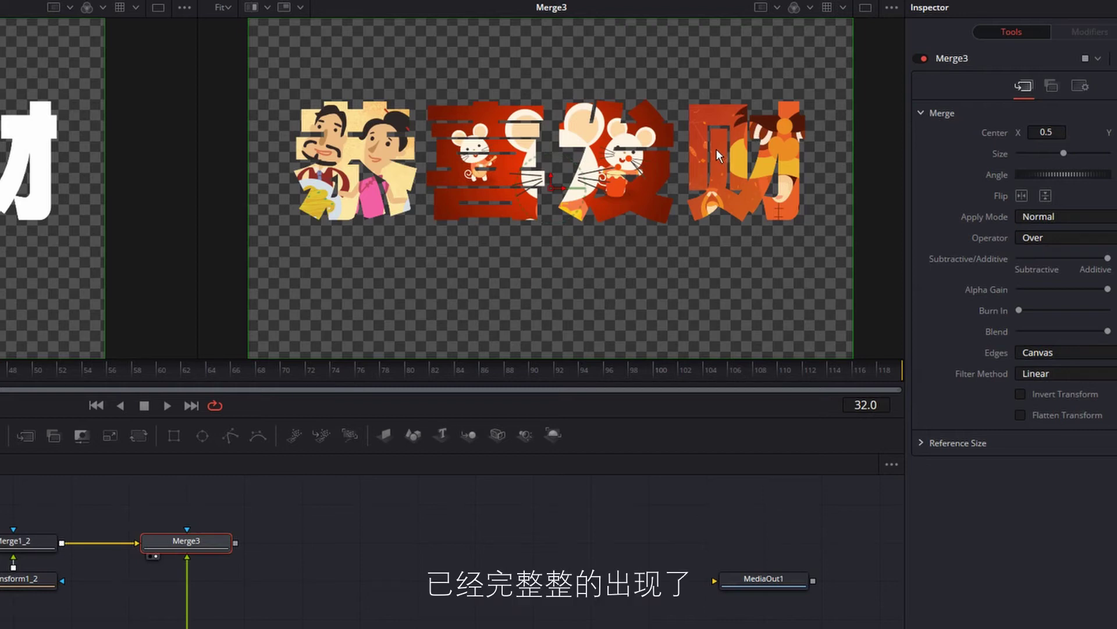
scroll(421, 595, up, 3)
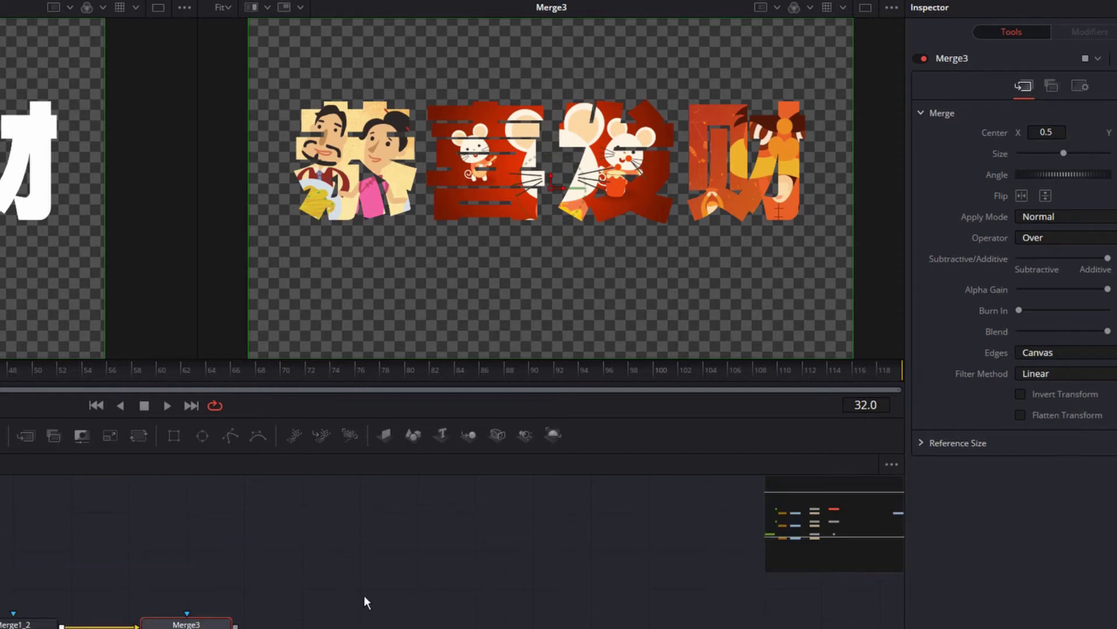
scroll(314, 616, down, 2)
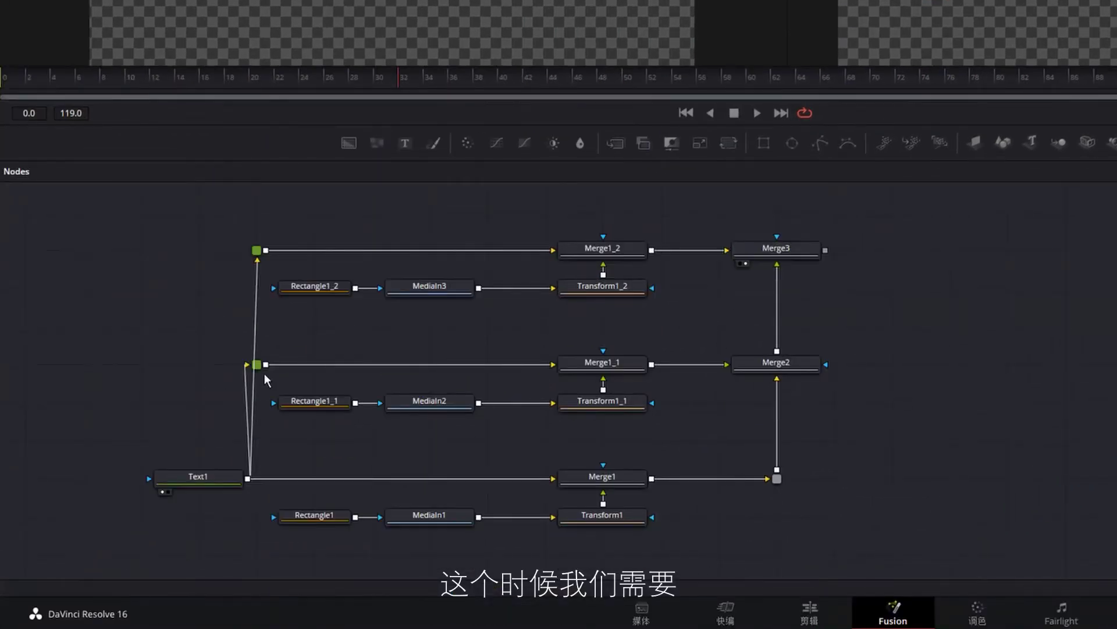
- Paste a linked instance of Text1 as Instance_Text1 in the node graph
click(219, 480)
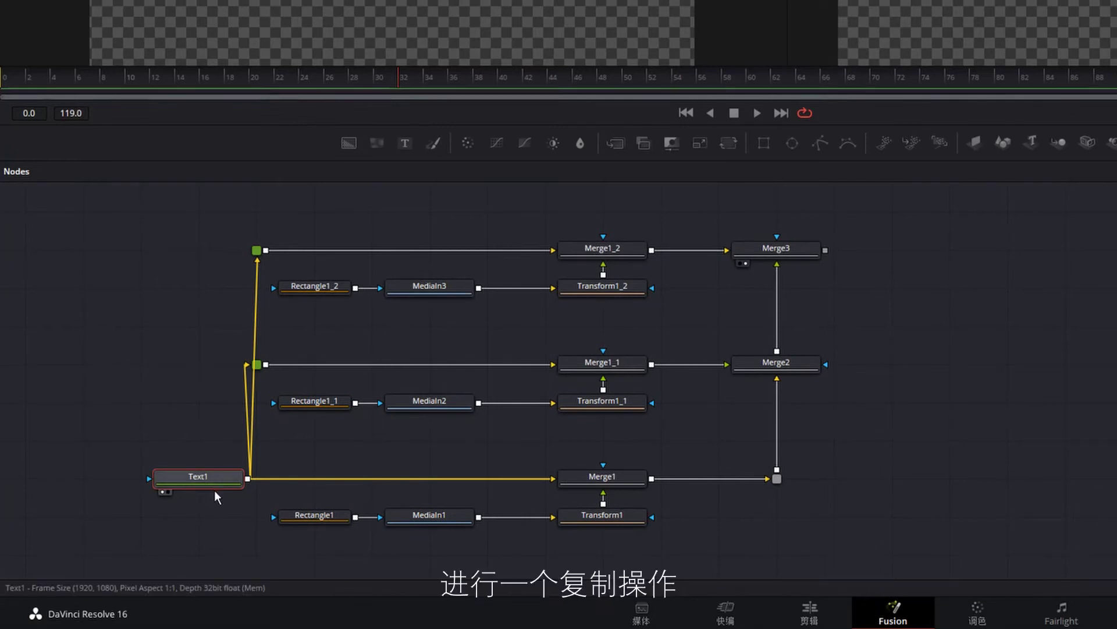
click(196, 431)
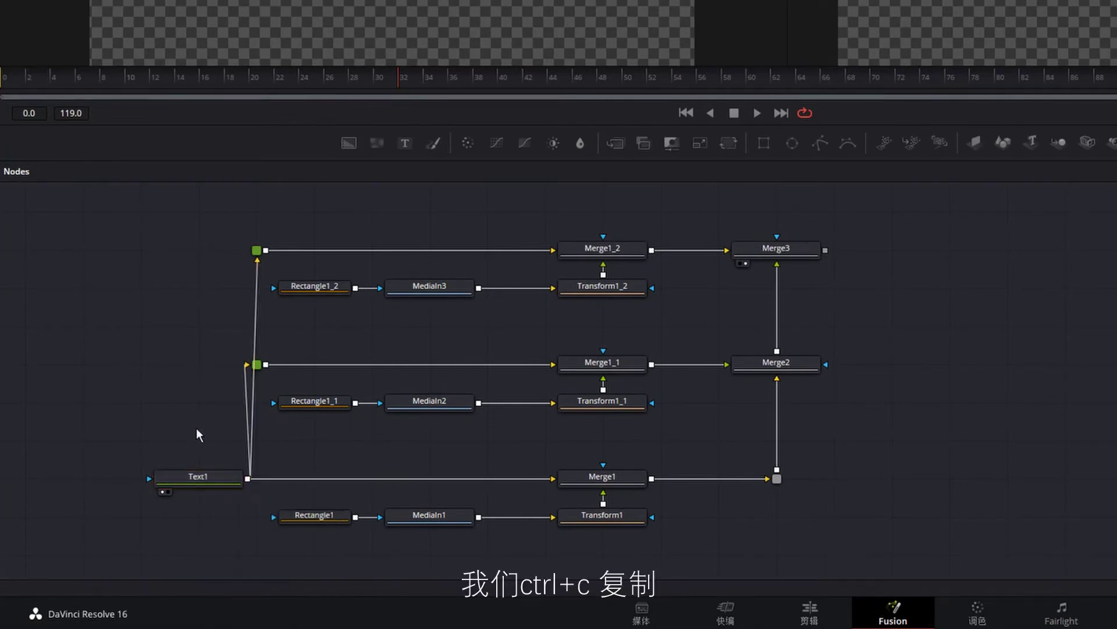
scroll(202, 375, up, 2)
scroll(204, 376, down, 1)
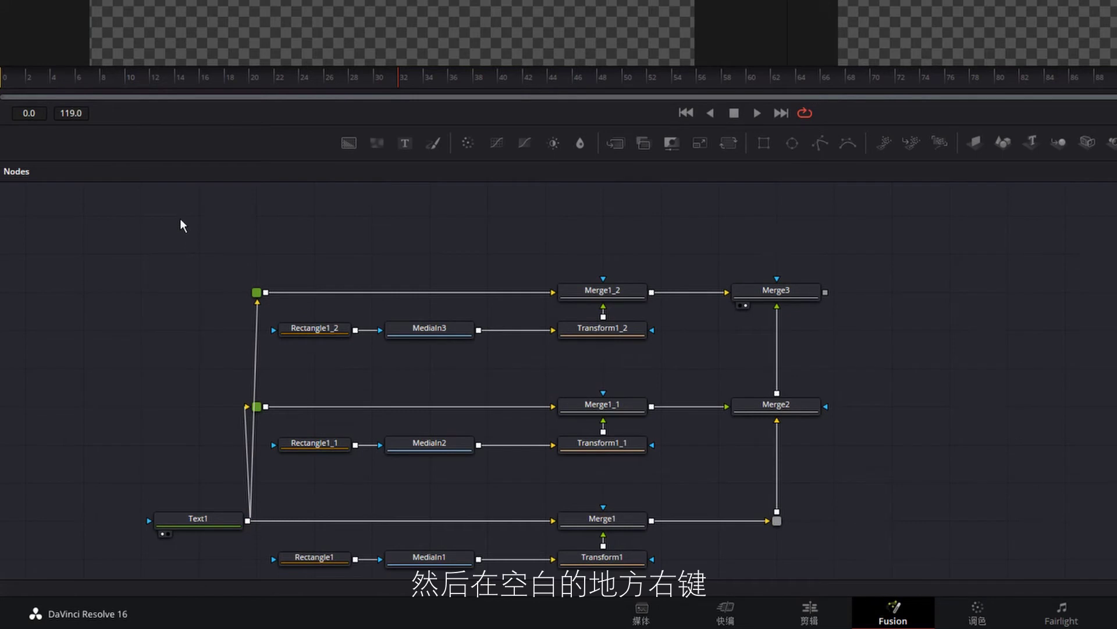
right_click(177, 203)
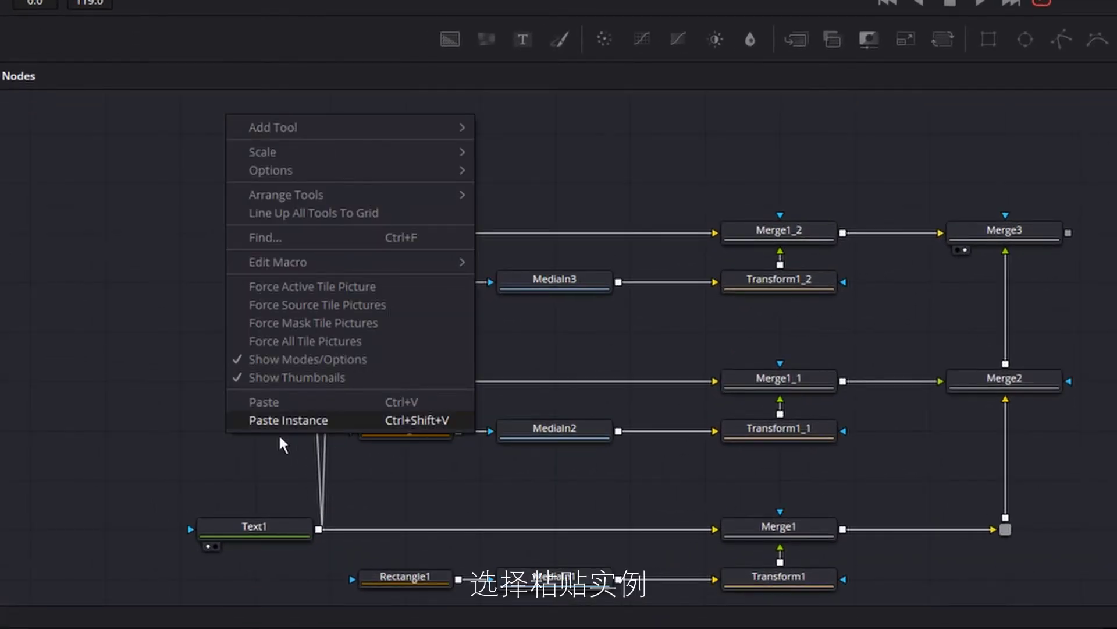
click(313, 427)
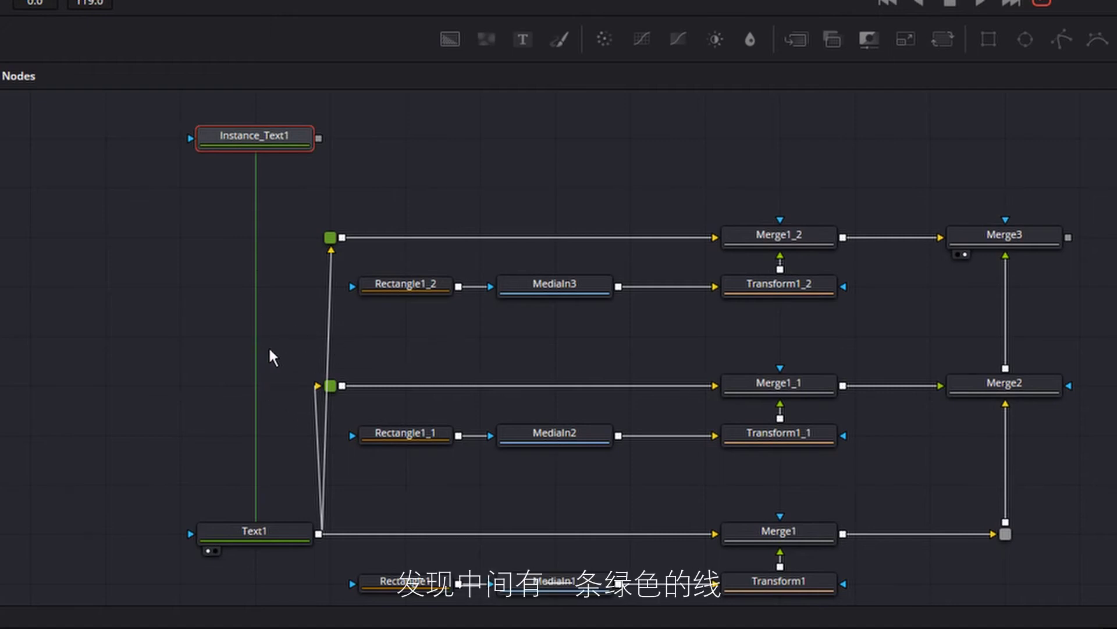
click(271, 358)
click(262, 157)
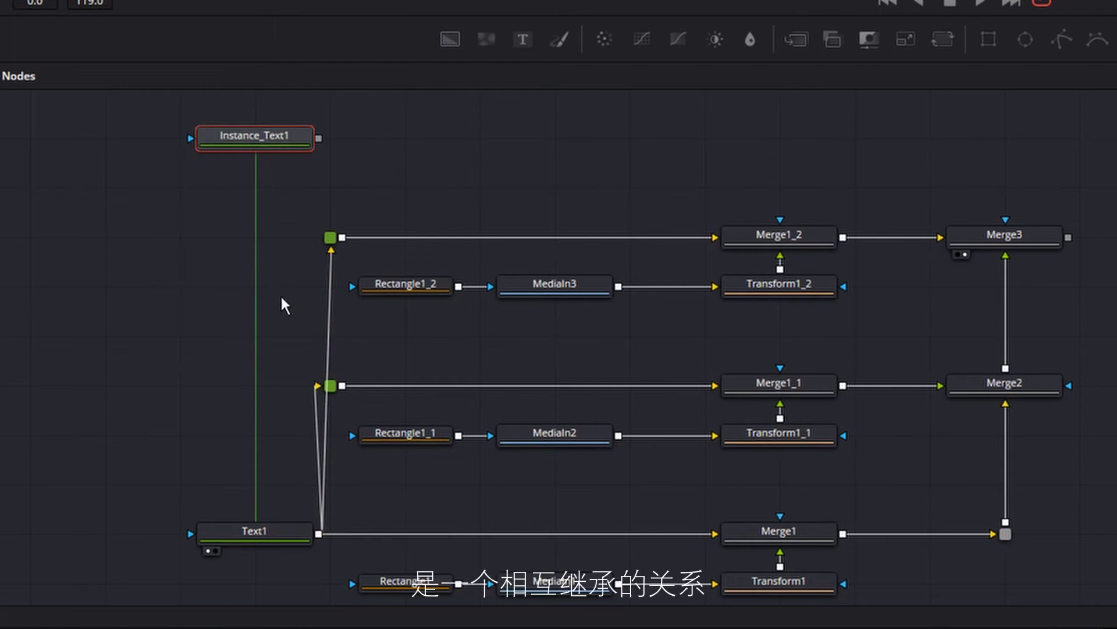
mouse_move(277, 145)
mouse_down()
mouse_move(277, 193)
mouse_move(277, 145)
mouse_up()
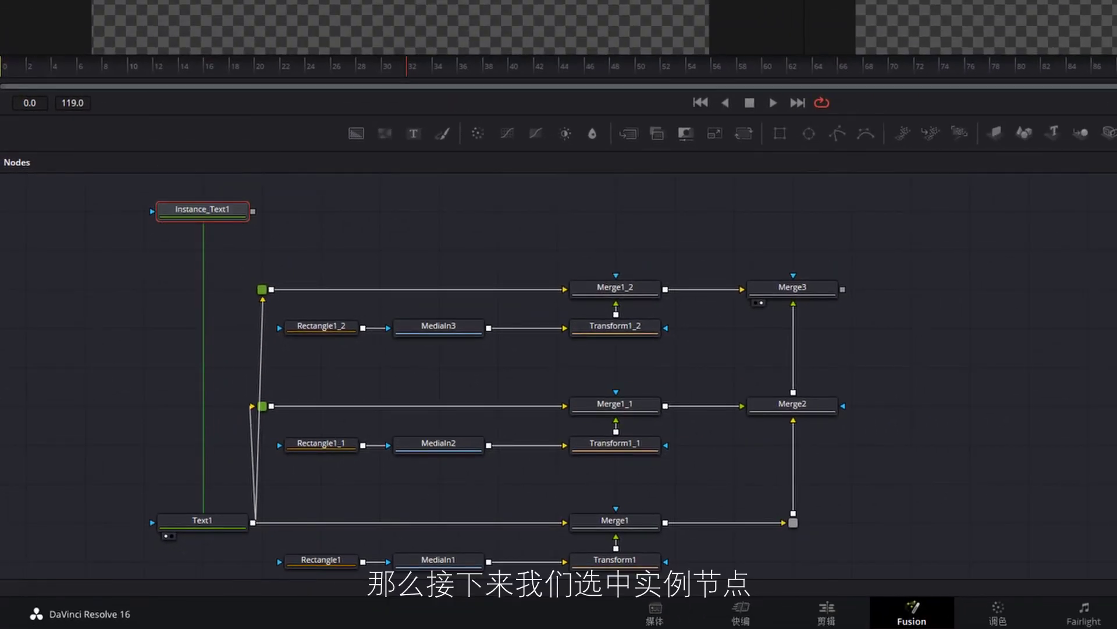
click(216, 222)
- Add Merge4 above Merge3 with Instance_Text1 as foreground over Merge3, and view it
click(637, 143)
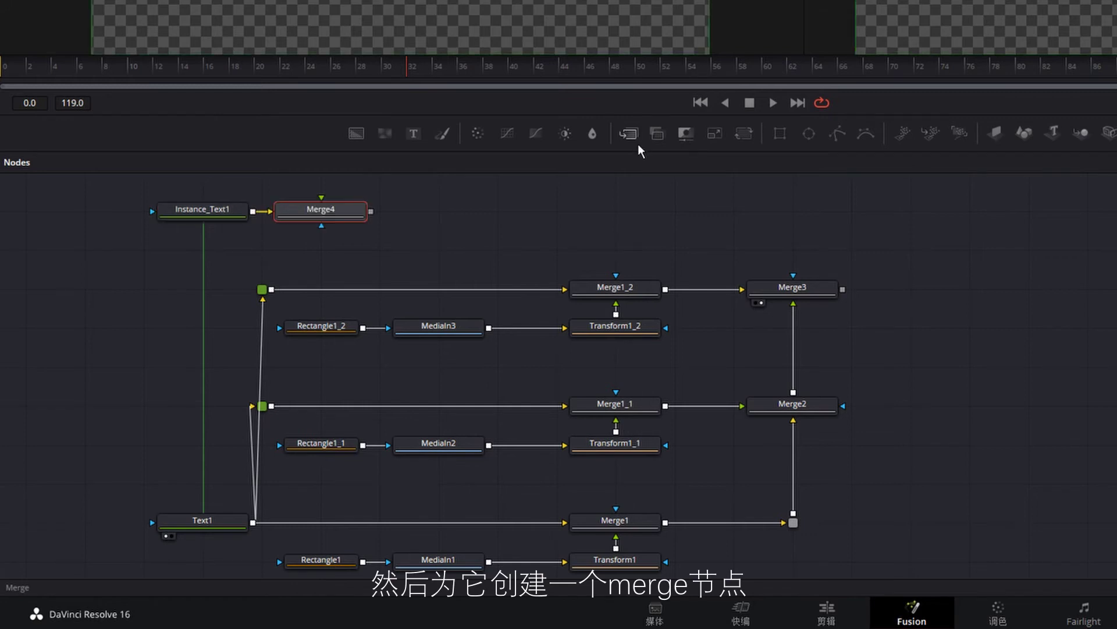
drag(363, 208, 820, 214)
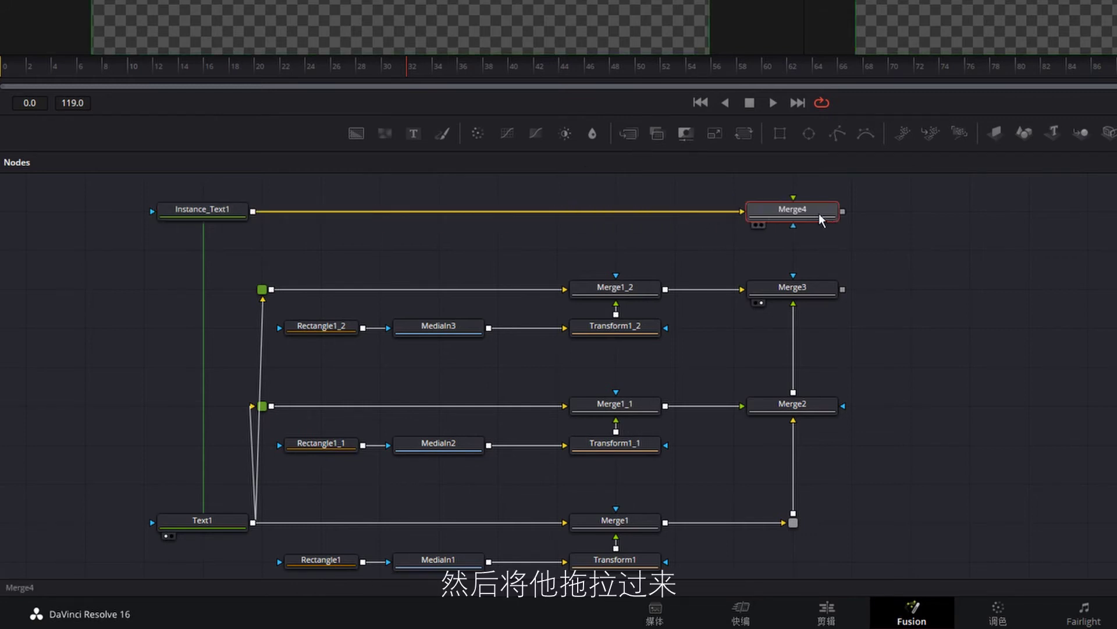
drag(803, 224, 805, 291)
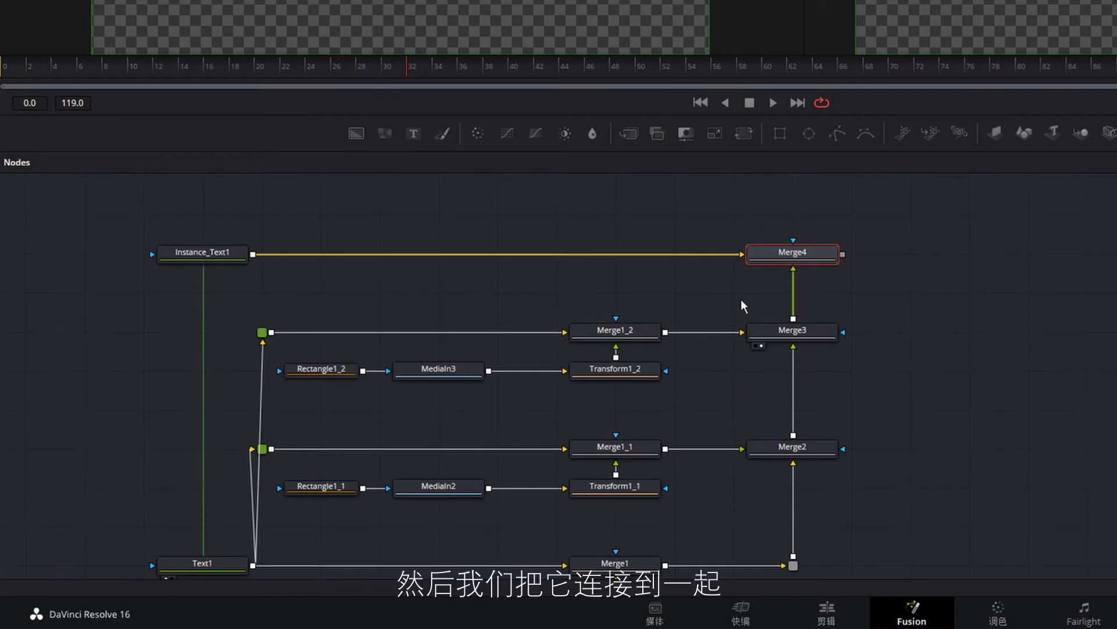
drag(715, 263, 802, 296)
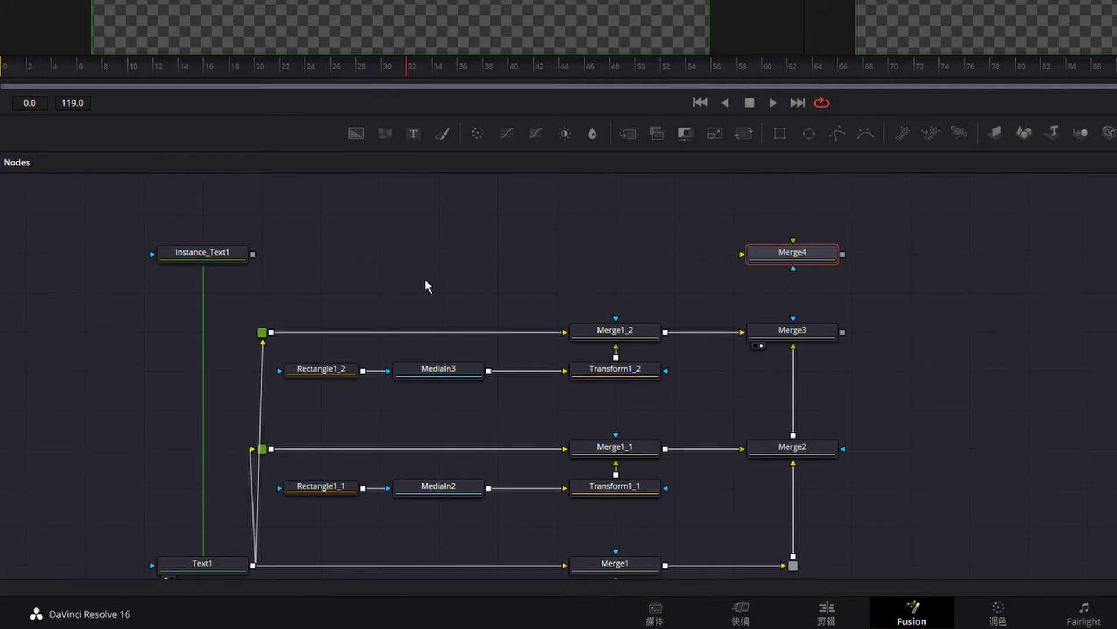
mouse_move(252, 254)
mouse_down()
mouse_move(801, 249)
mouse_move(803, 338)
mouse_up()
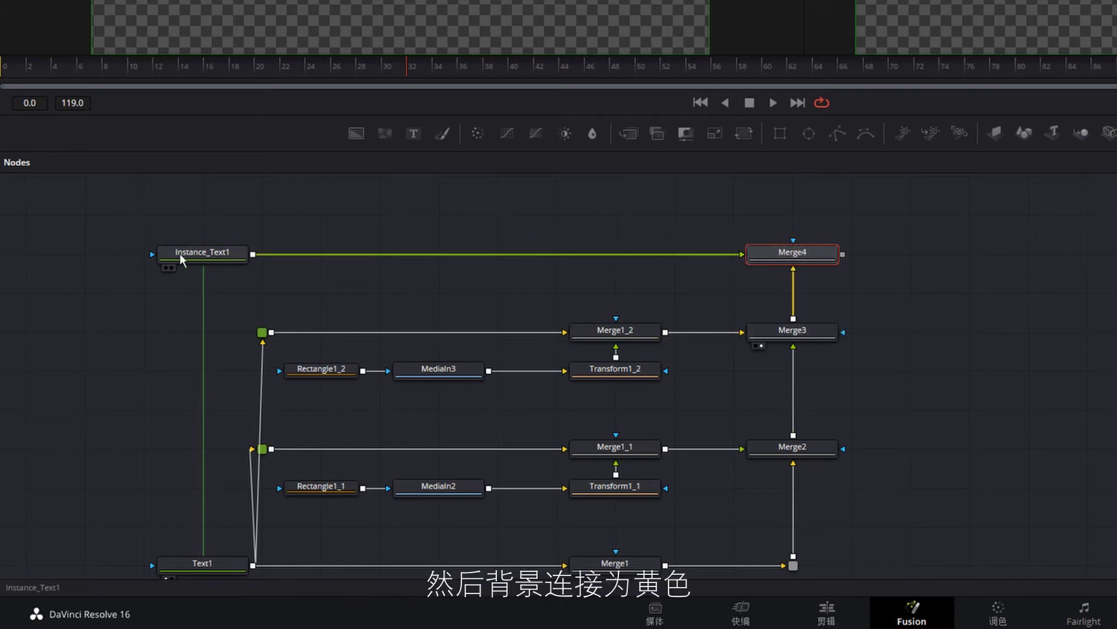
click(829, 256)
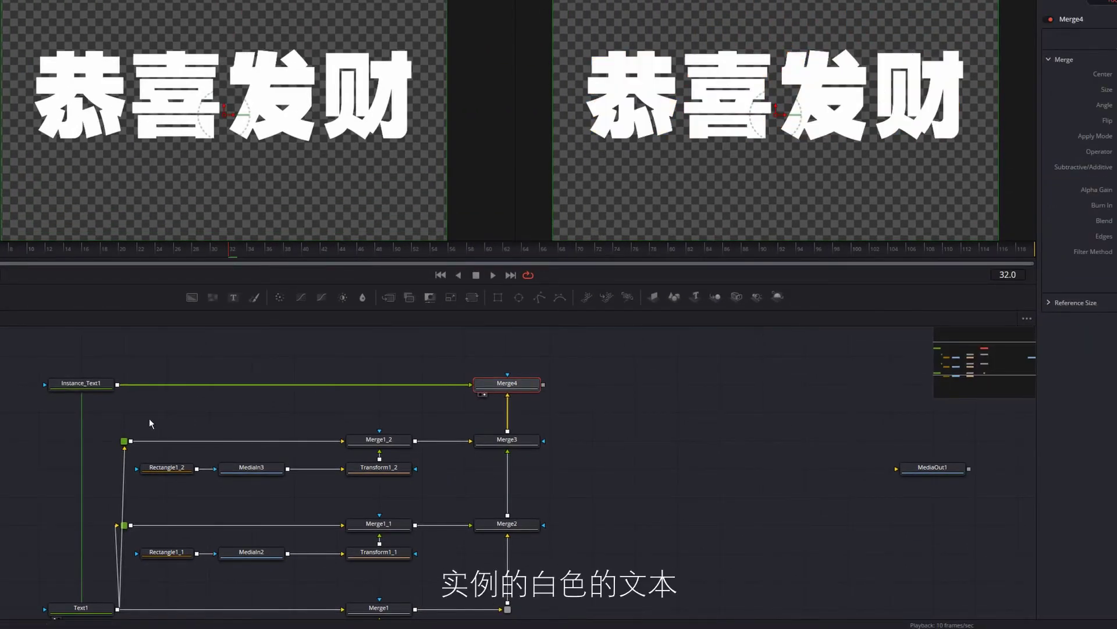
- Deinstance the Appearance setting in Instance_Text1's Shading tab
click(93, 387)
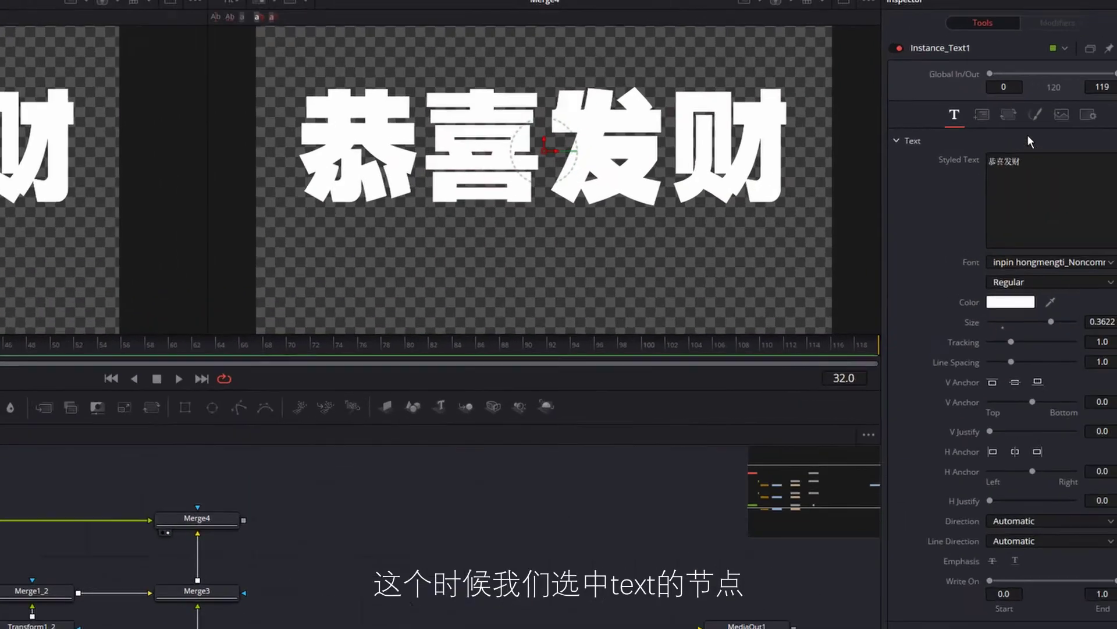
click(983, 143)
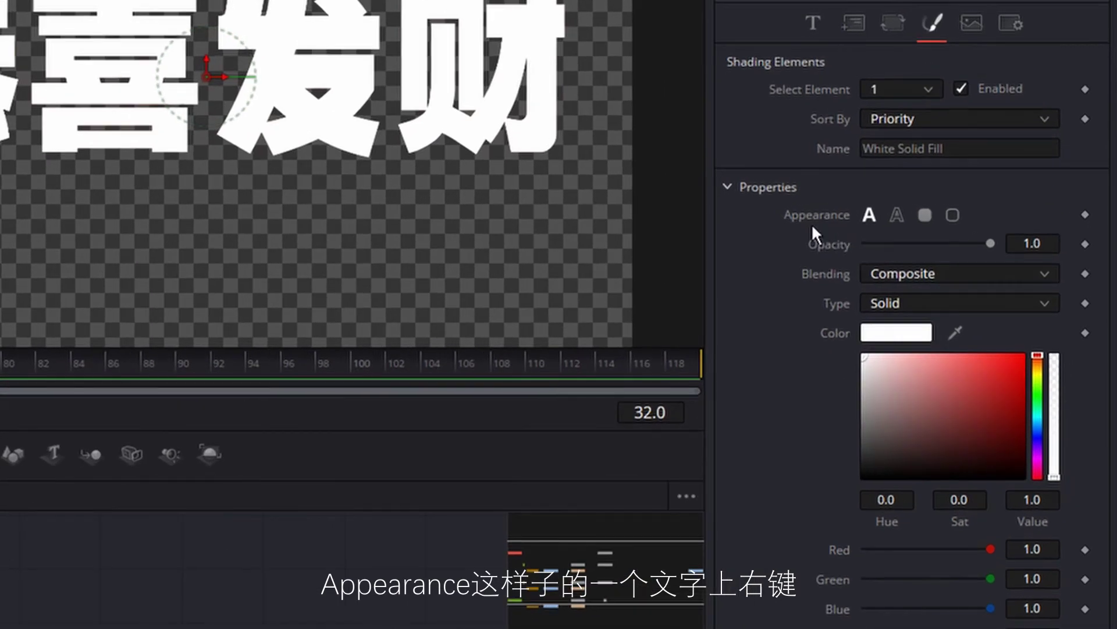
right_click(813, 226)
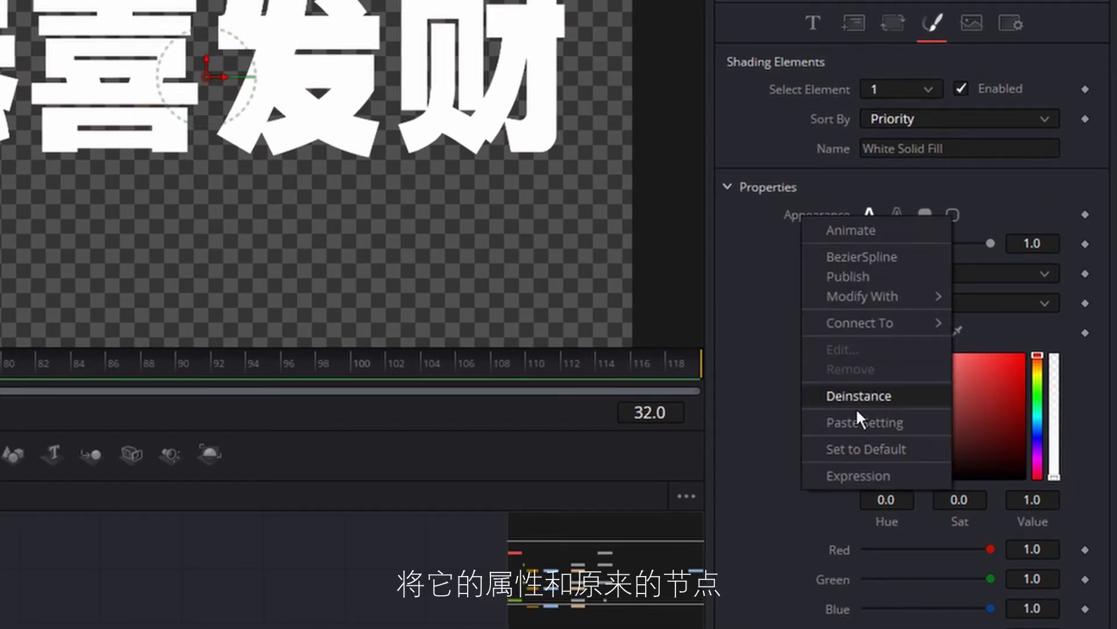
click(905, 406)
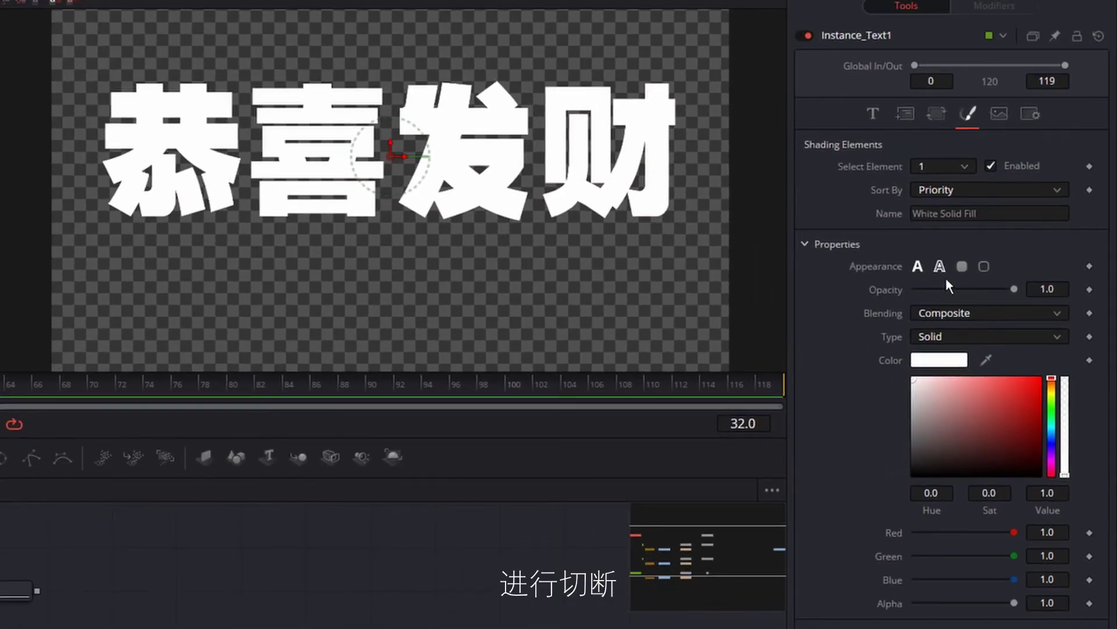
- Make the text a thin yellow outline with thickness 0.0063
click(940, 267)
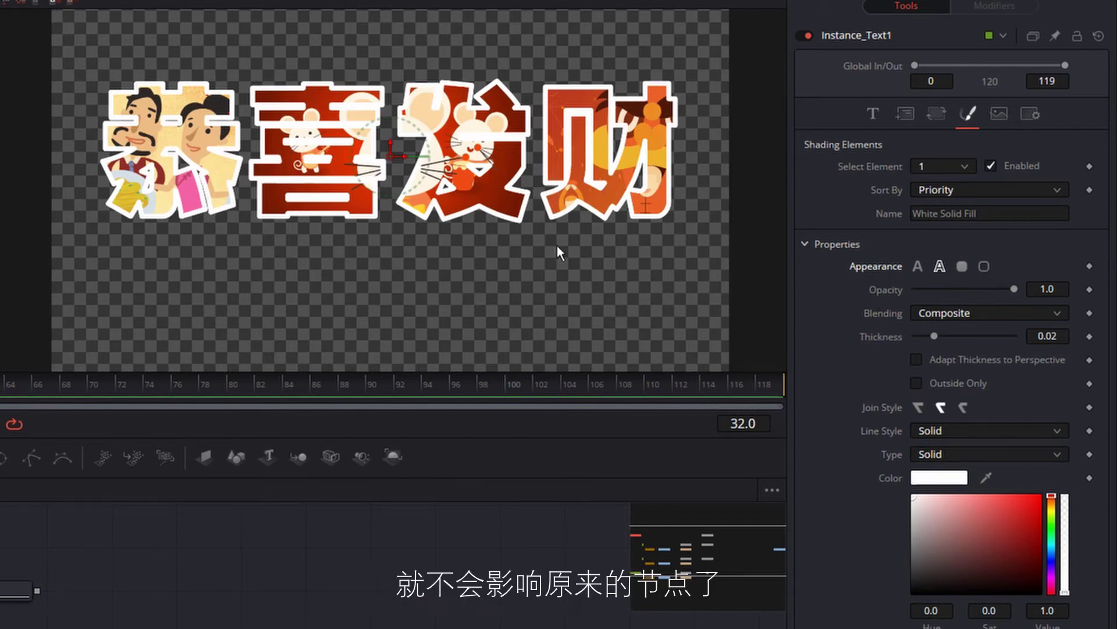
drag(943, 345, 930, 344)
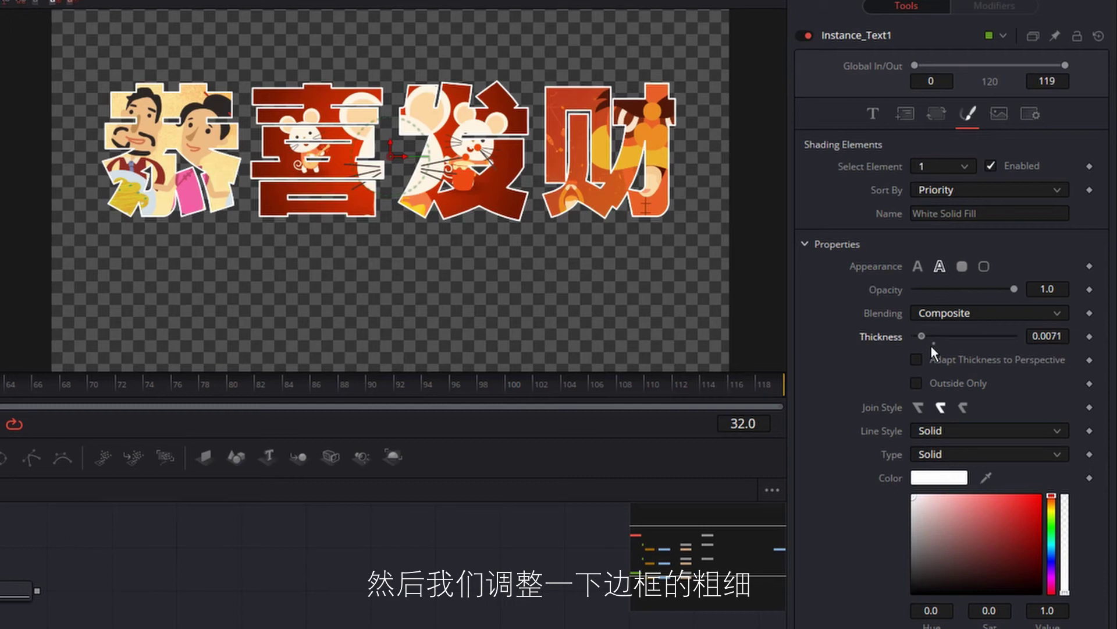
drag(1052, 504, 1055, 496)
click(1032, 505)
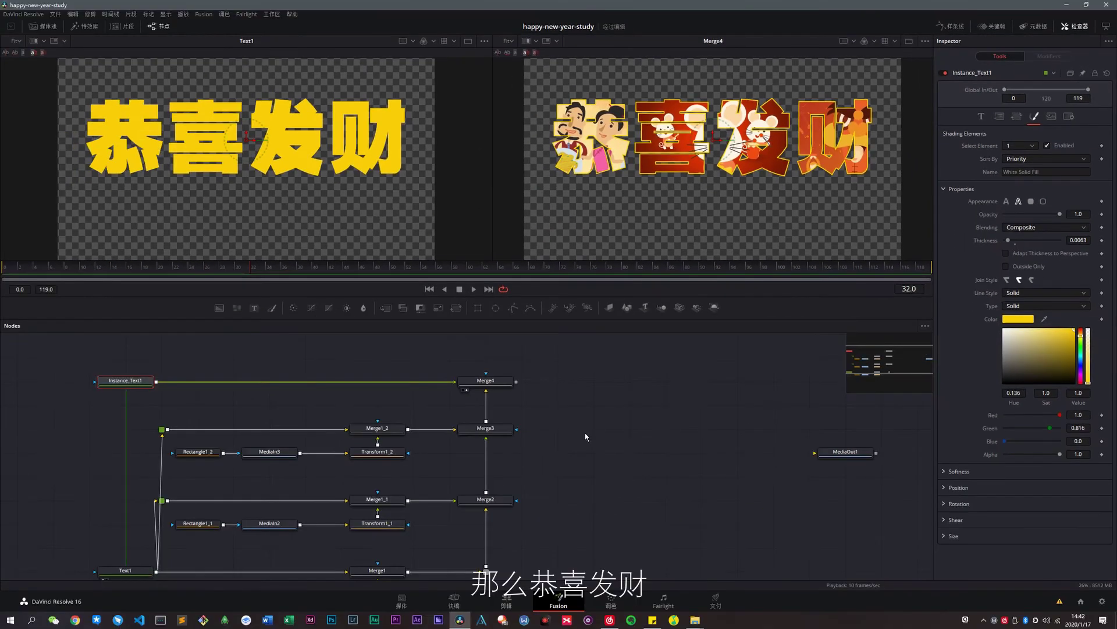
scroll(585, 432, up, 2)
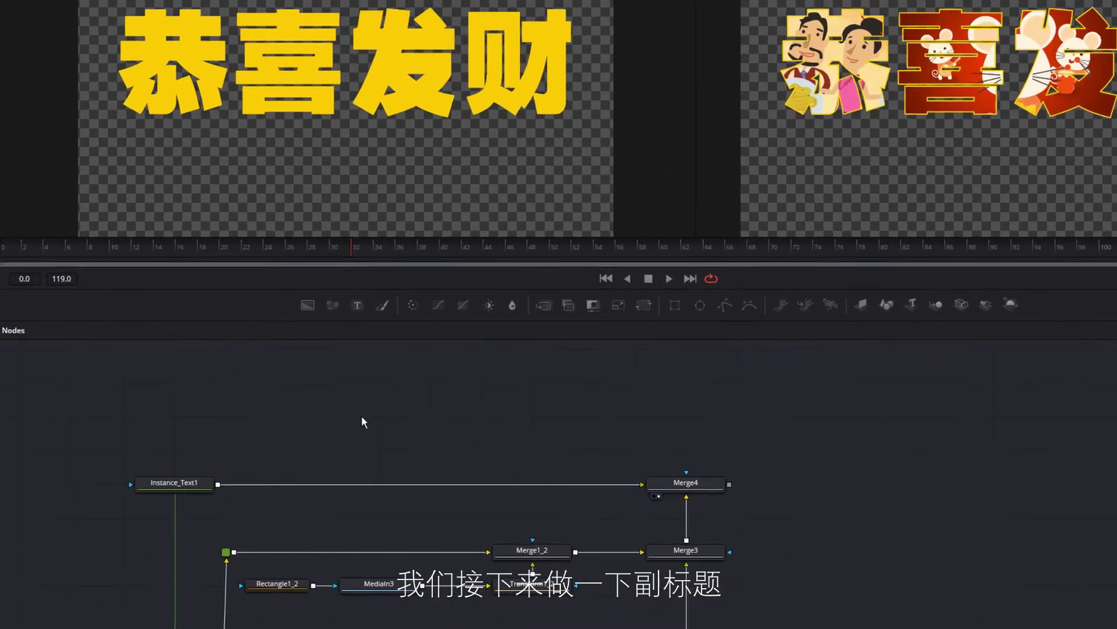
- Add Text2 reading 祝小伙伴鼠年数你最有财 in the xiaodanchunti font and view it
click(385, 306)
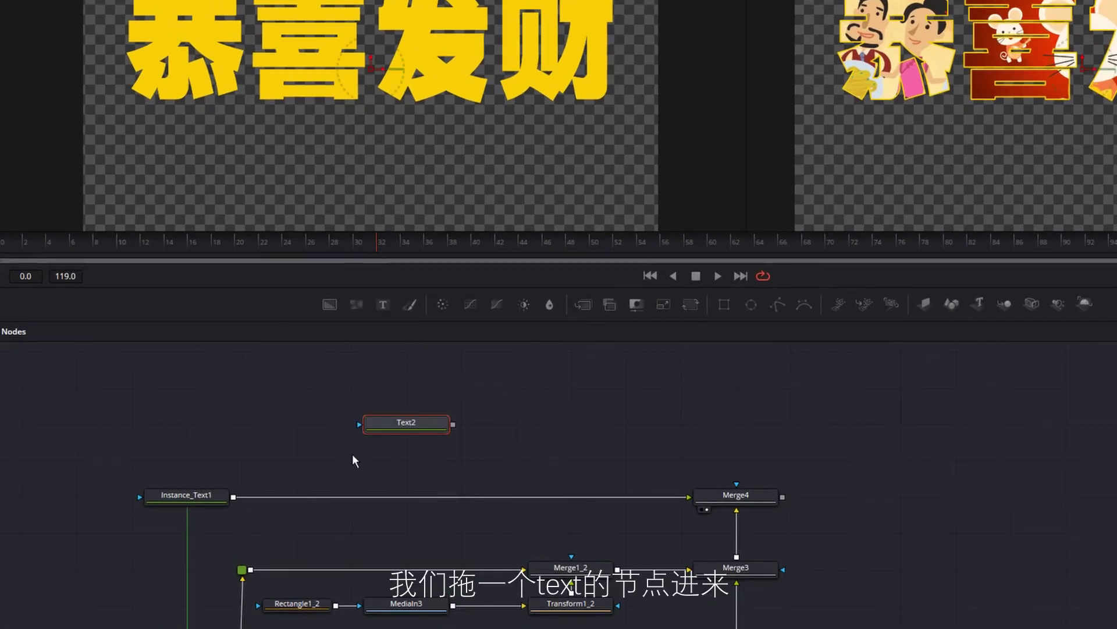
drag(425, 426, 206, 460)
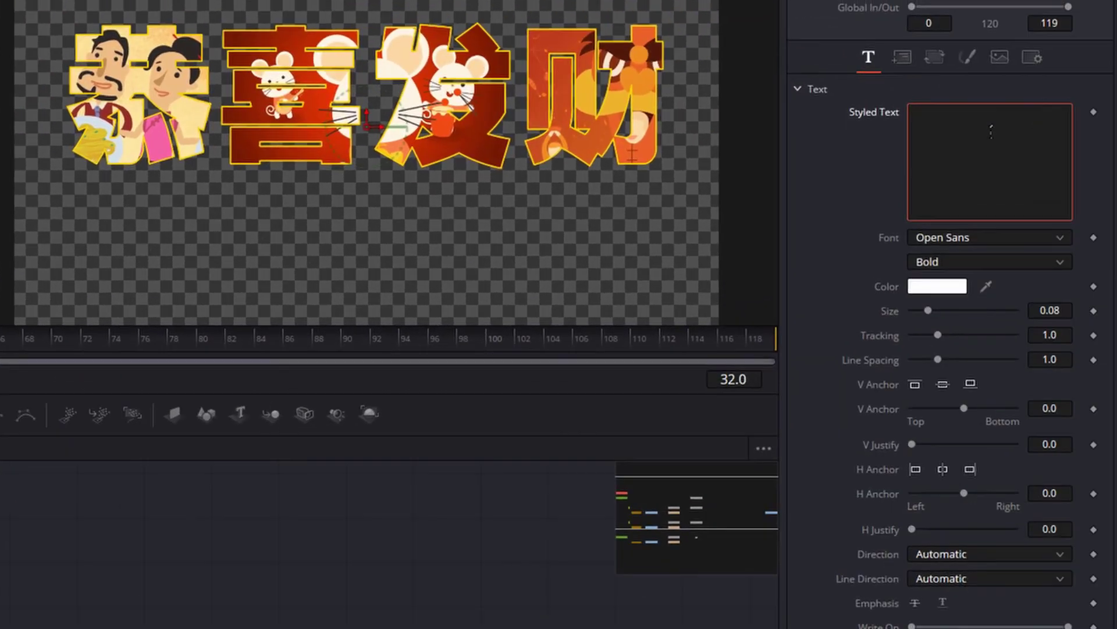
click(990, 124)
text(zhu)
text(祝小伙伴)
text(鼠年)
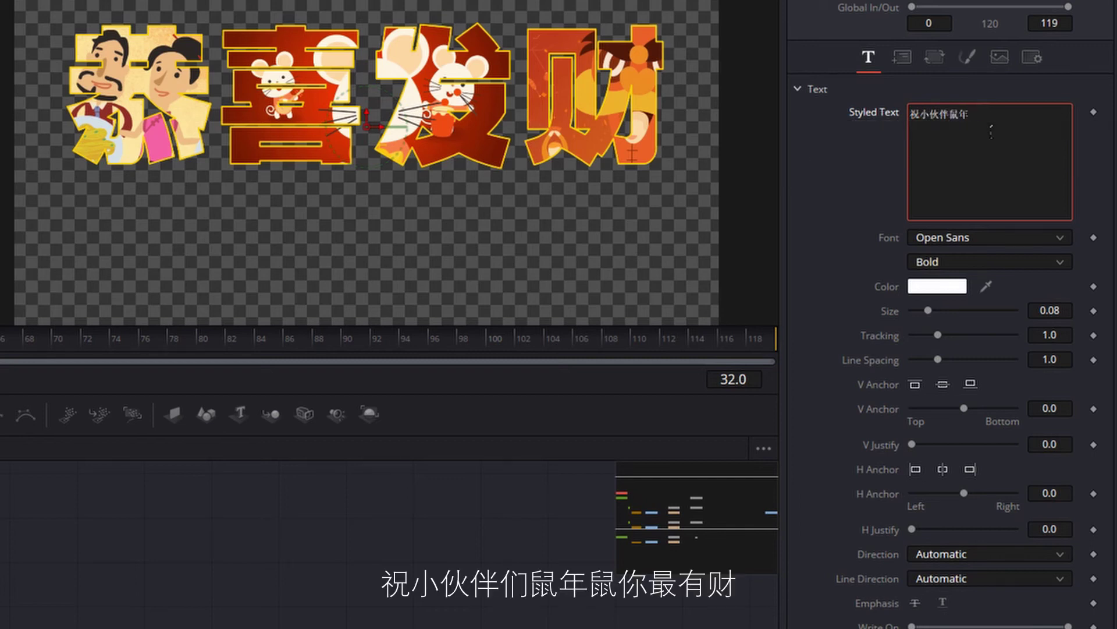
text(shu)
text(ni)
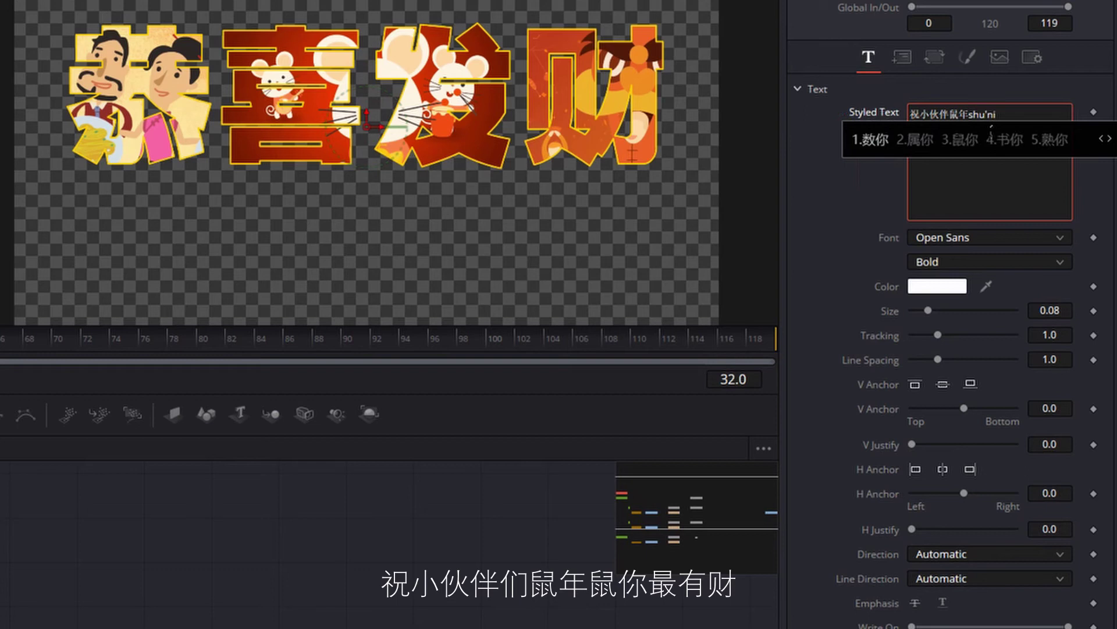
text(数你最有财)
click(988, 245)
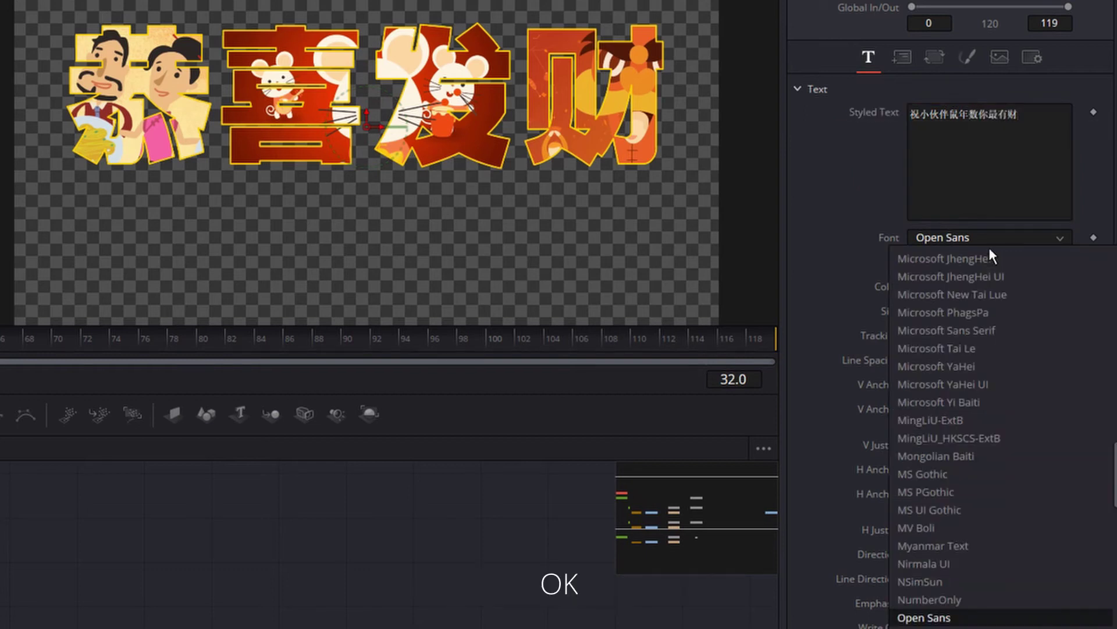
scroll(1021, 500, down, 5)
scroll(1021, 501, down, 5)
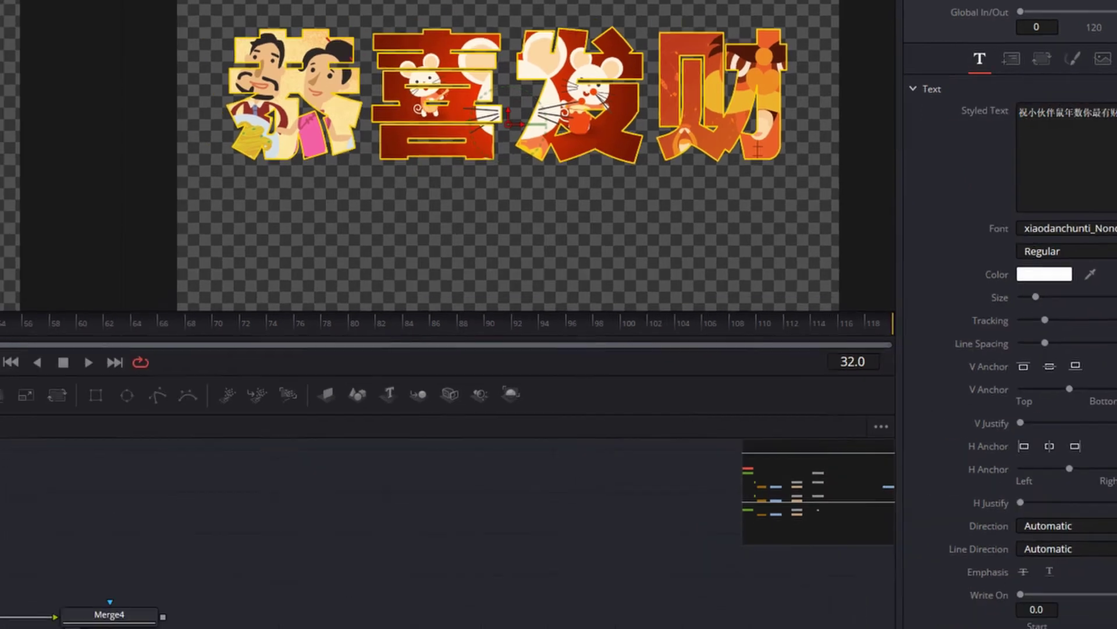
key(1)
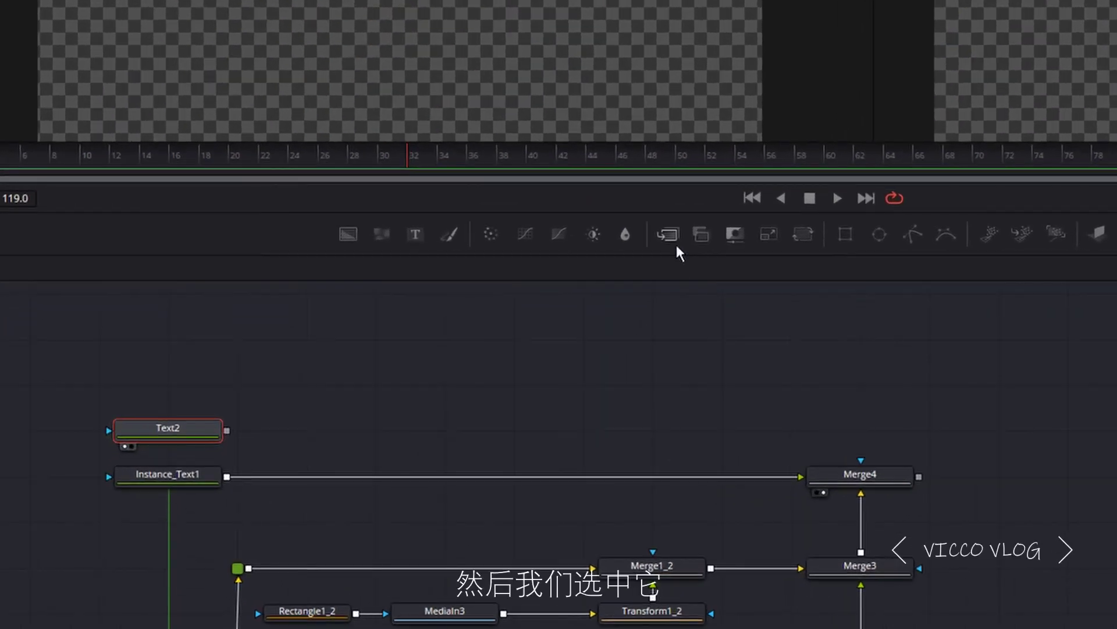
- Merge Text2 over Merge4 via Merge5 and drag the subtitle down beneath 恭喜发财
click(534, 336)
drag(305, 440, 860, 446)
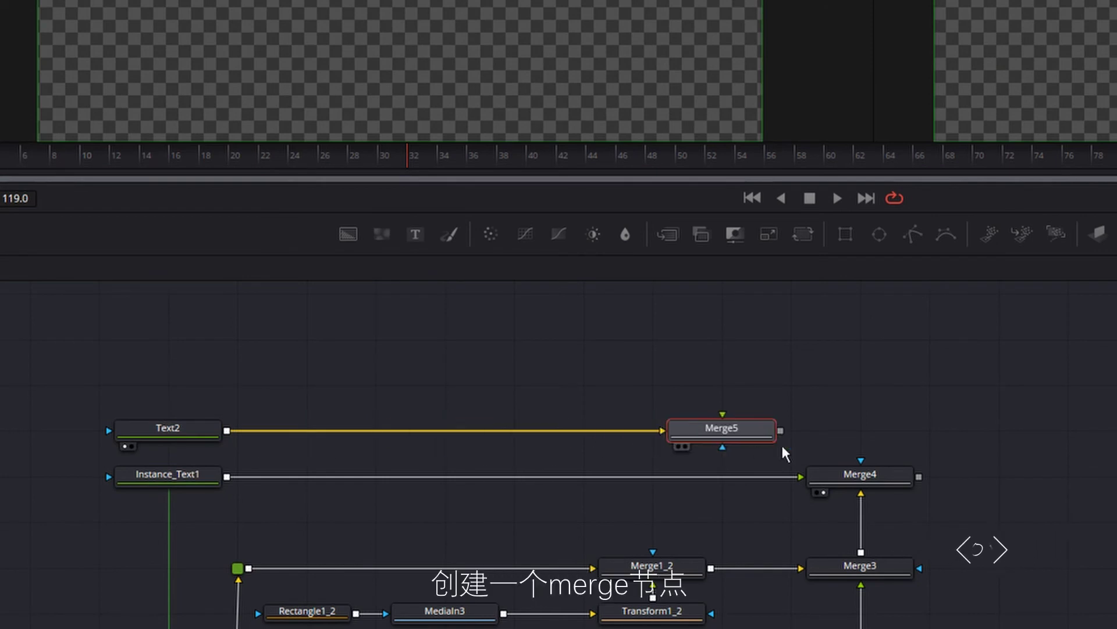
drag(868, 427, 864, 484)
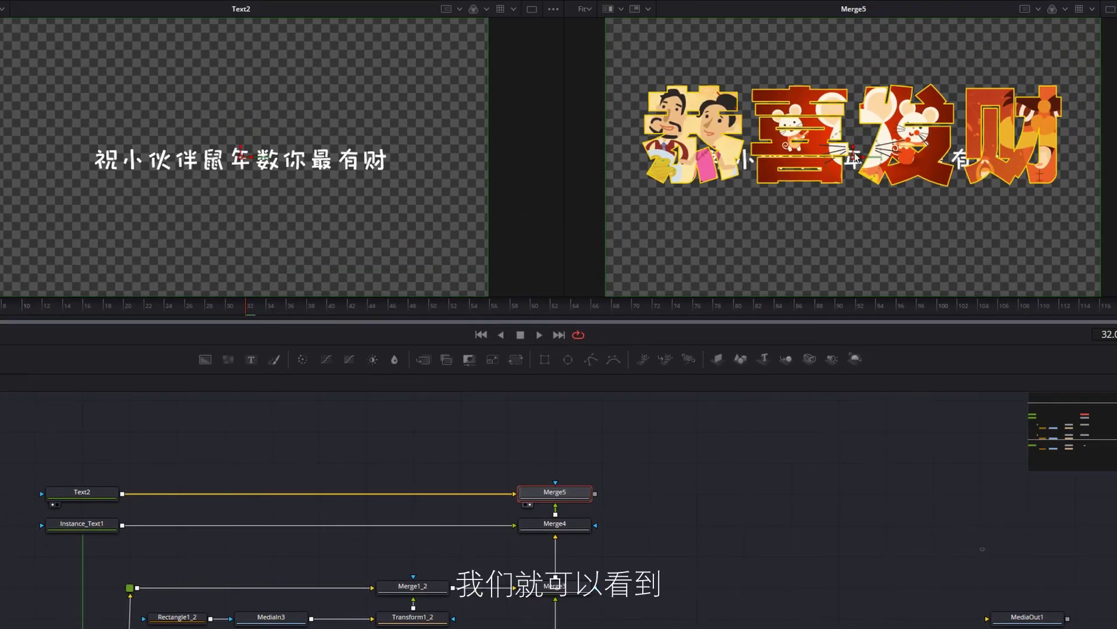
click(82, 493)
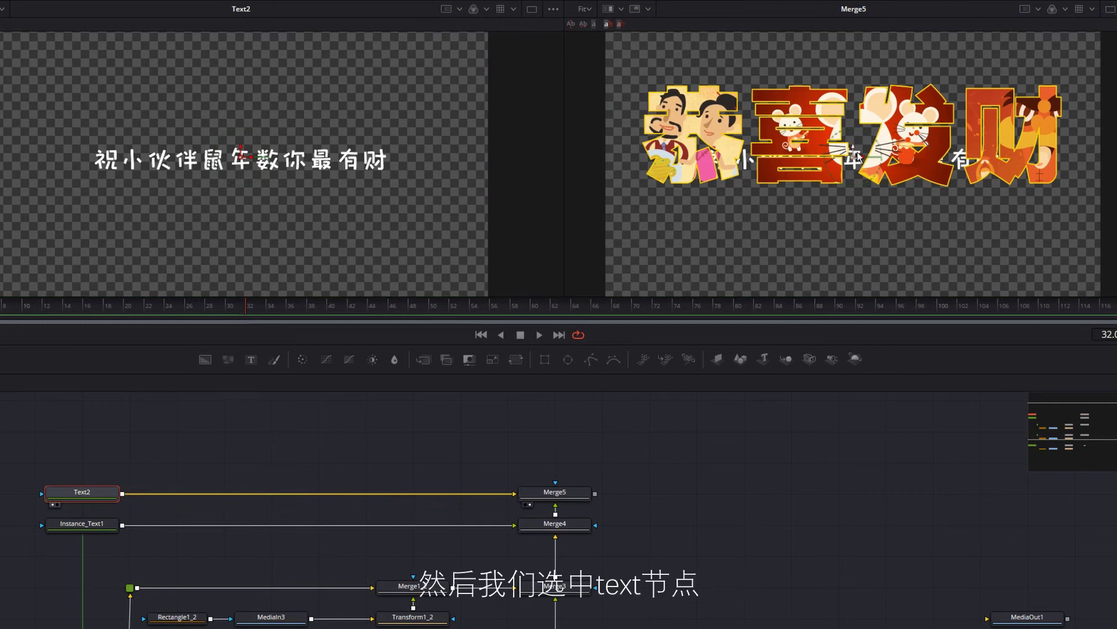
drag(859, 156, 858, 200)
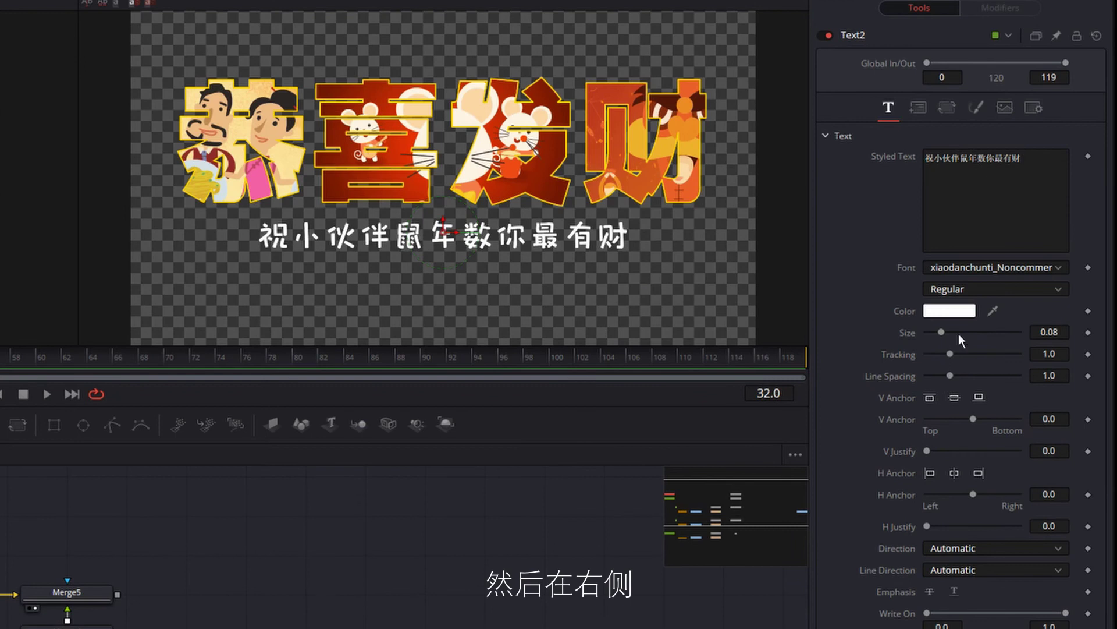
- Colour the subtitle golden yellow #ffd503 and widen its tracking to 1.26
click(950, 310)
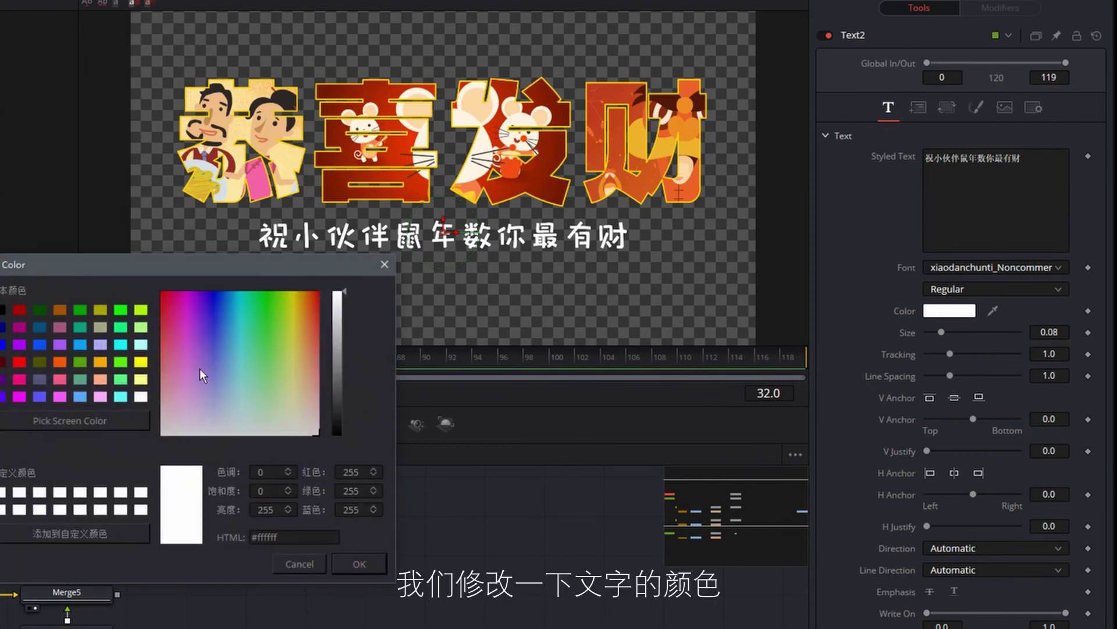
click(103, 363)
click(297, 296)
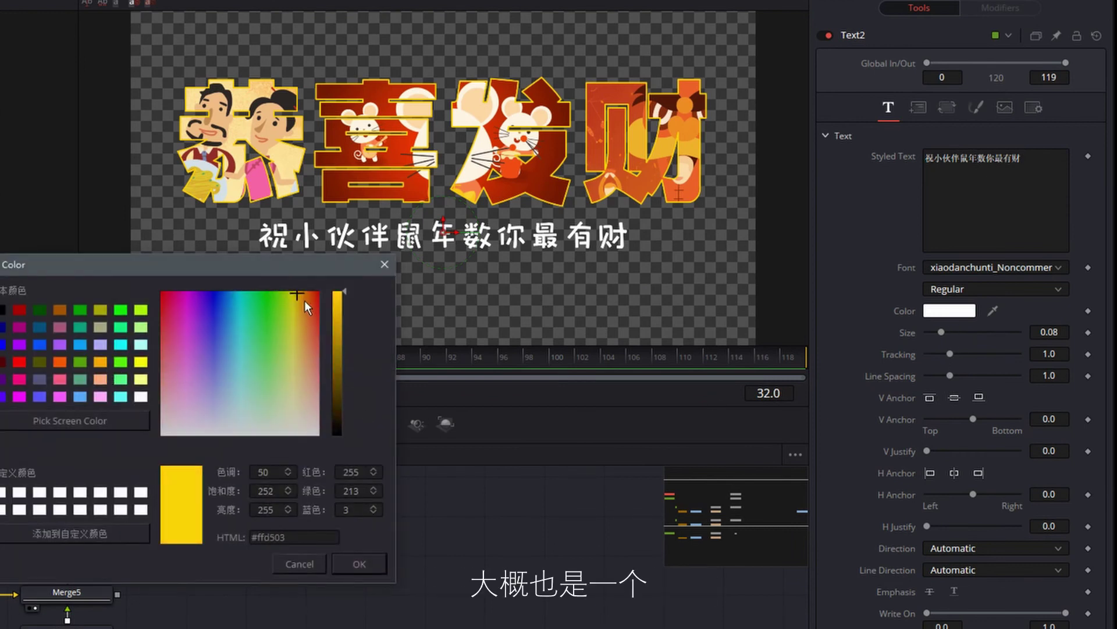
click(361, 561)
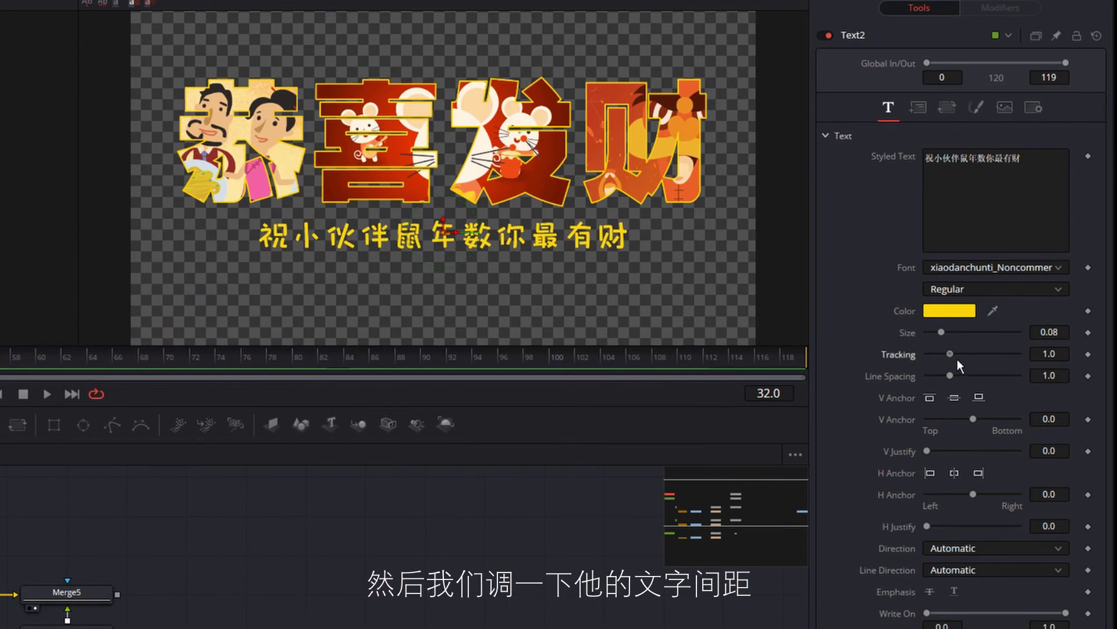
drag(958, 359, 962, 359)
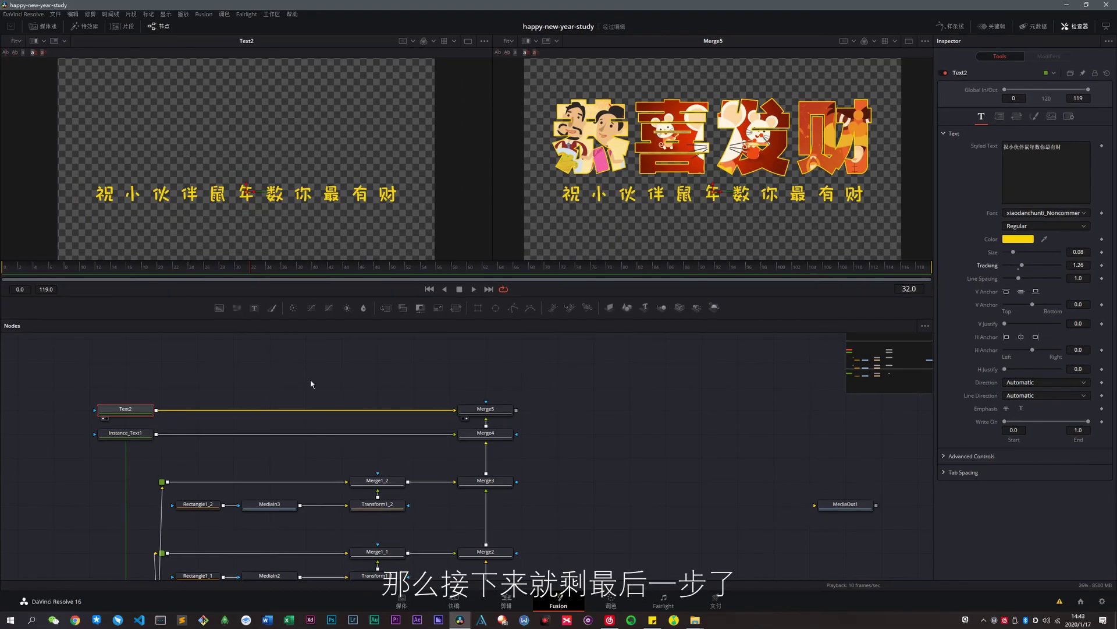
click(331, 377)
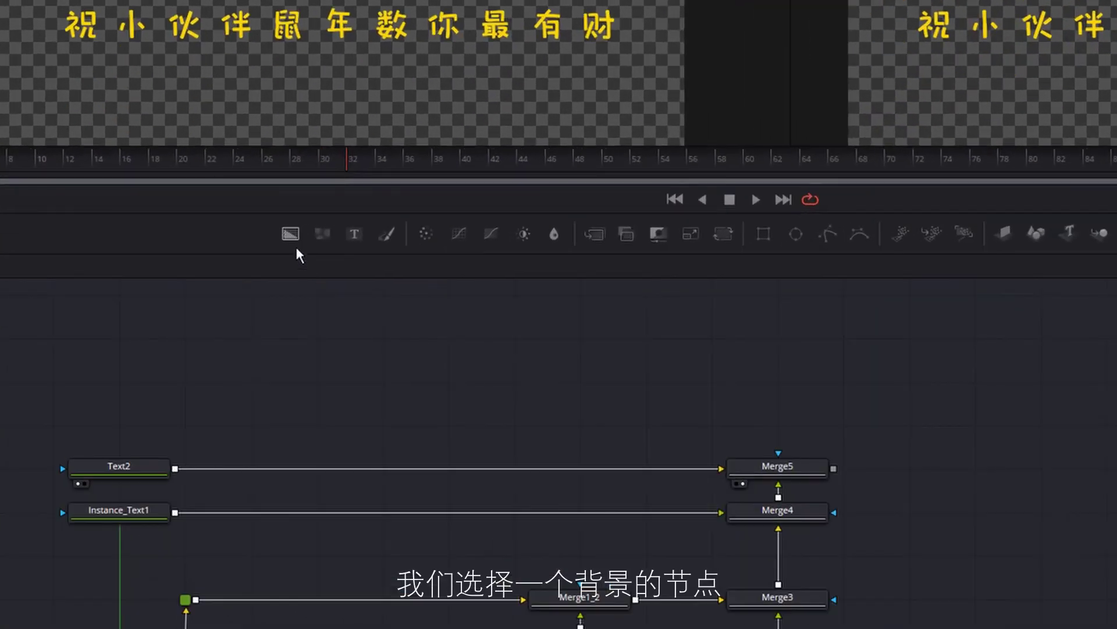
- Add Background1 combined with Merge5 through Merge6, and show Merge6 in viewer 2
click(296, 246)
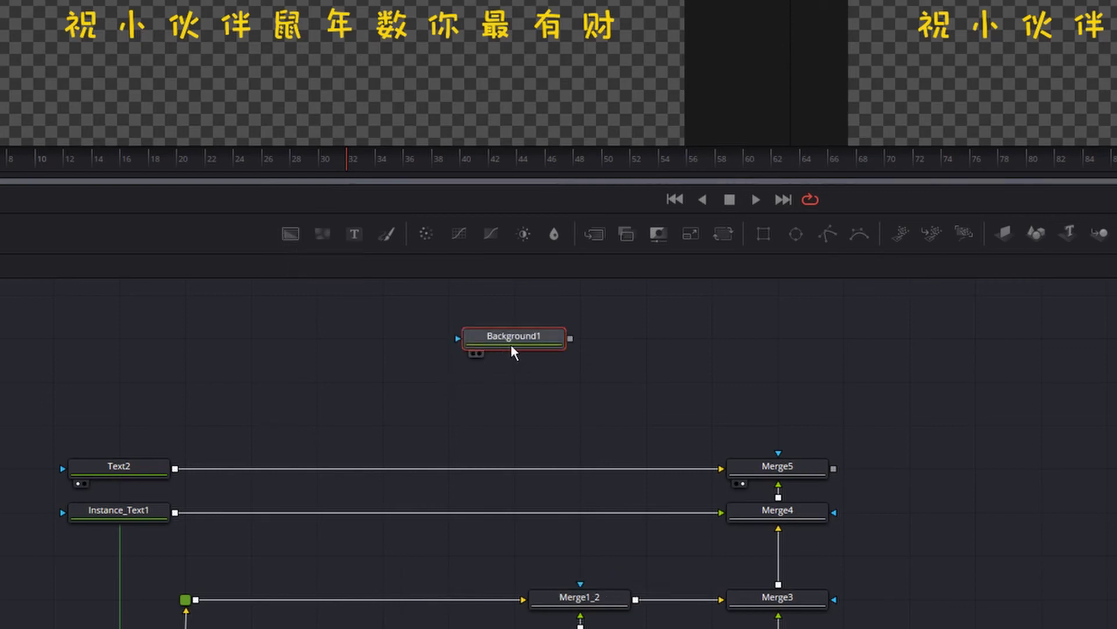
drag(511, 344, 115, 388)
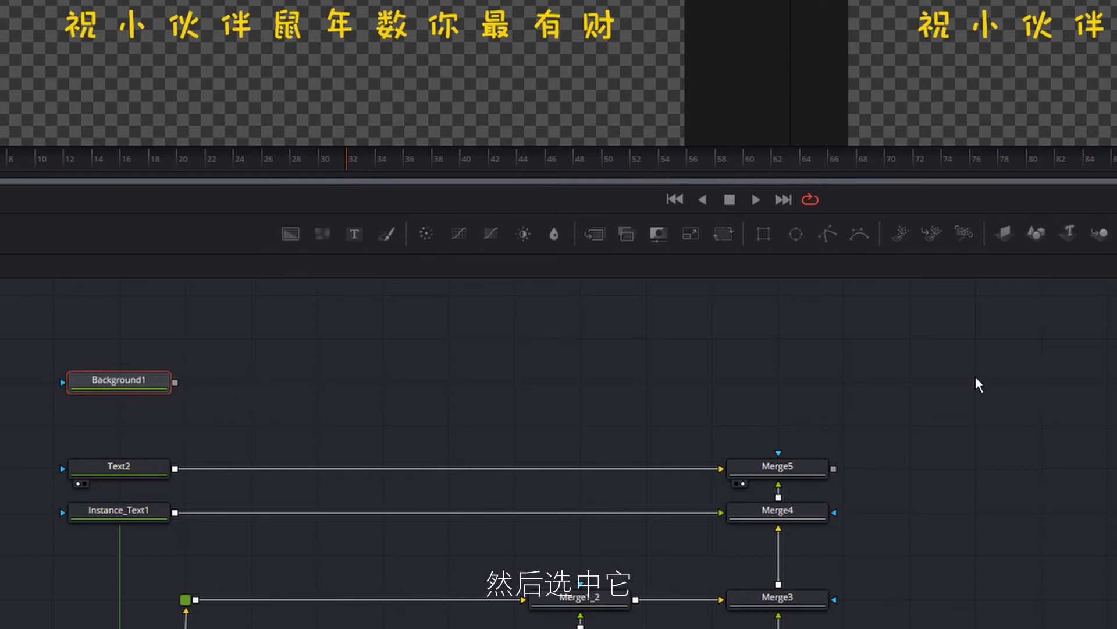
click(594, 233)
mouse_move(246, 387)
mouse_down()
mouse_move(789, 387)
mouse_move(778, 468)
mouse_up()
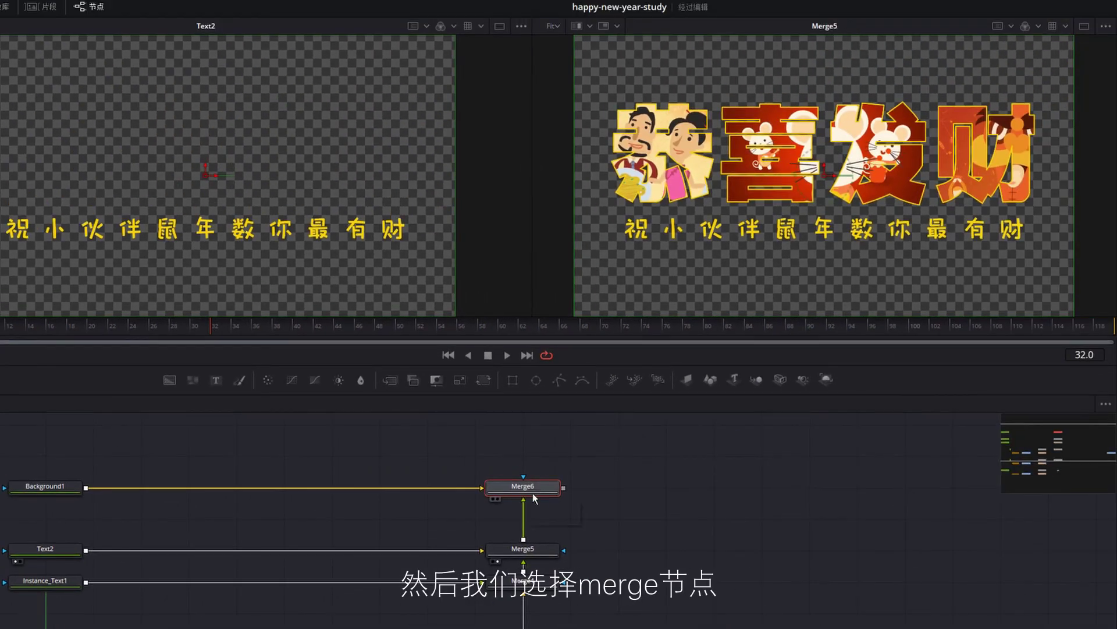
key(2)
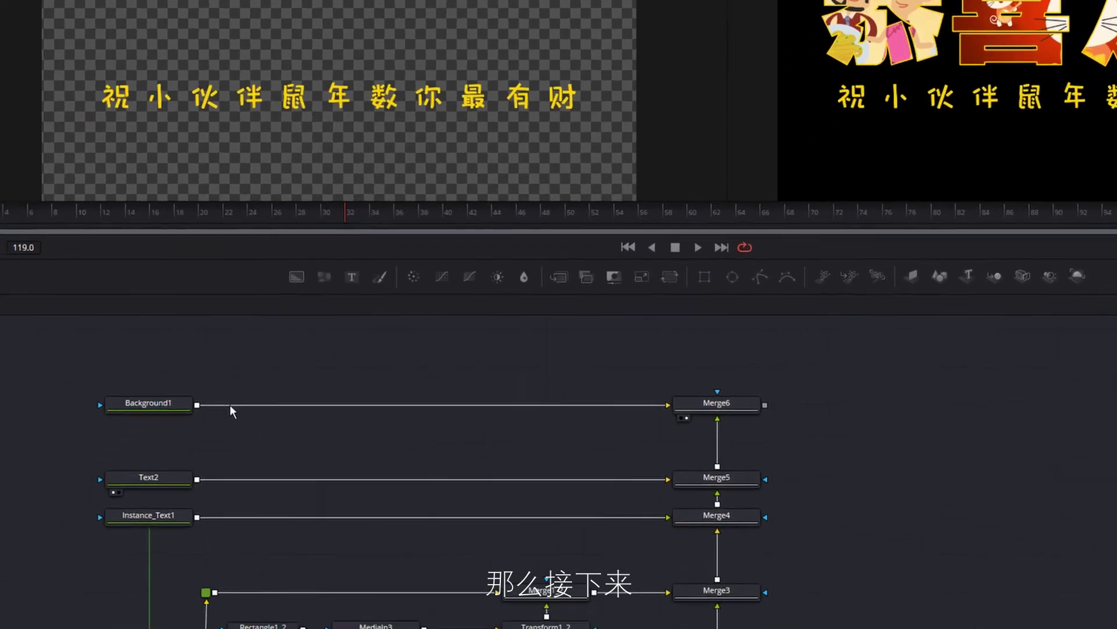
click(69, 487)
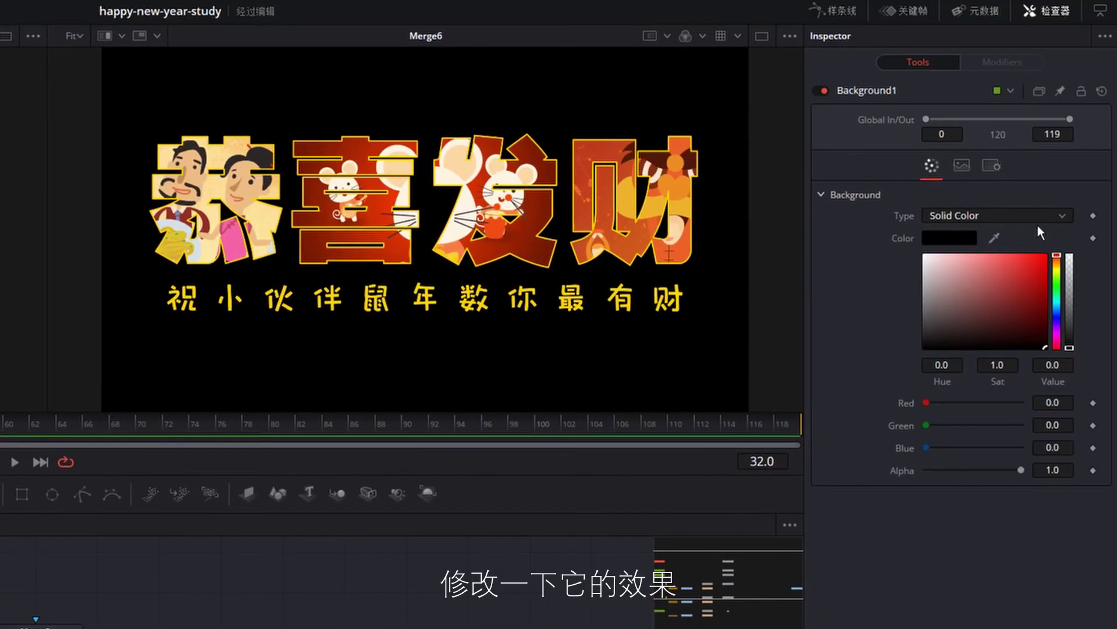
- Make Background1 a radial gradient with its start at 0.5, 0.5
click(1037, 217)
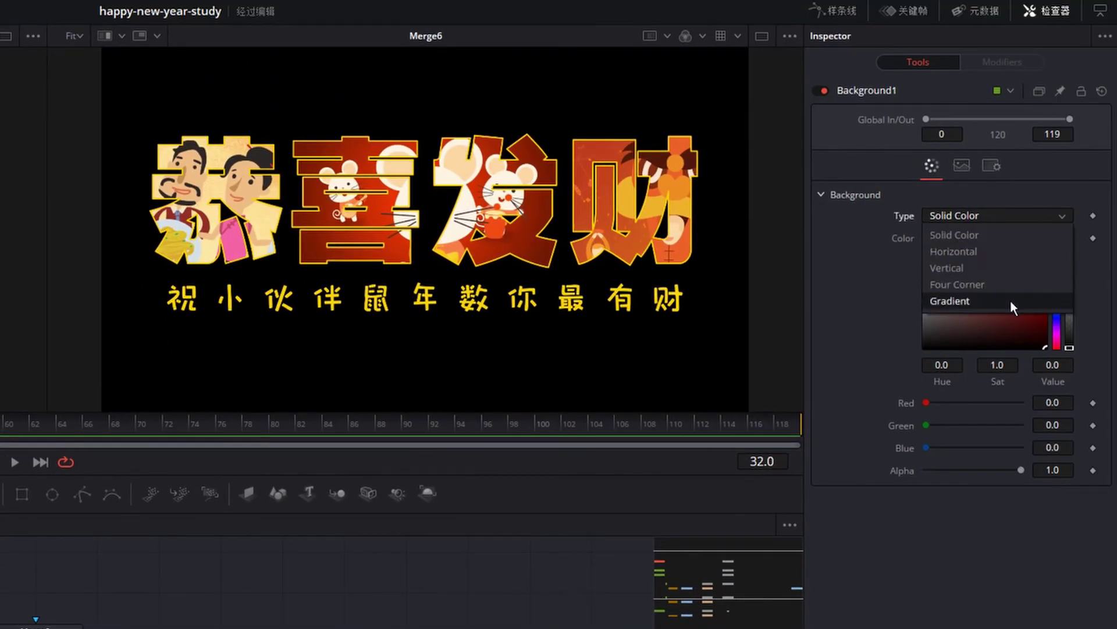
click(1010, 300)
click(983, 238)
click(958, 314)
drag(101, 229, 423, 225)
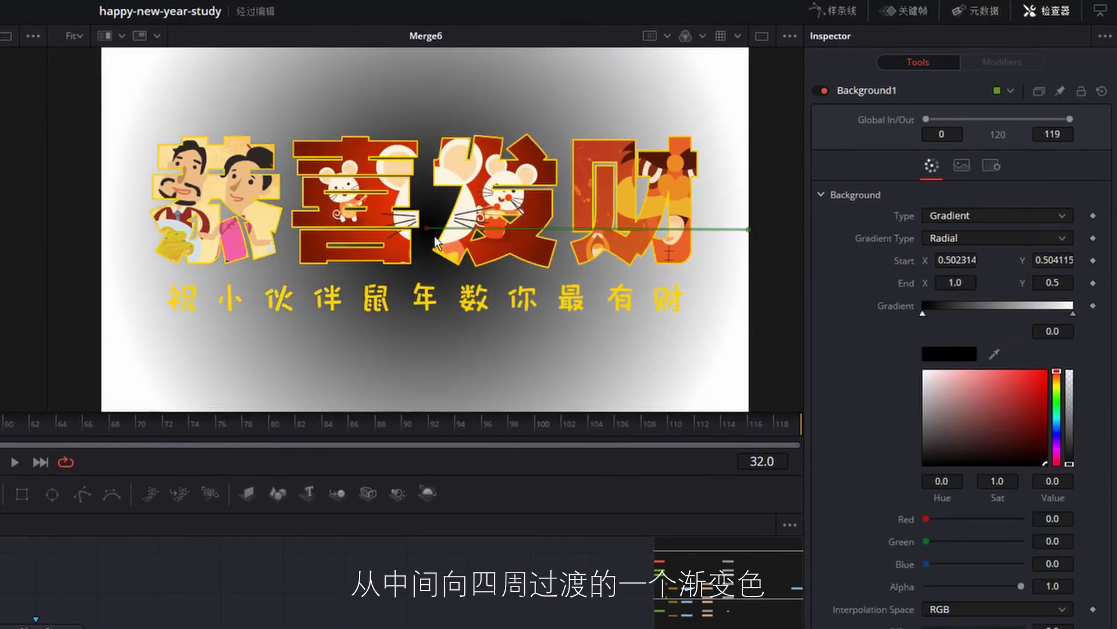
click(955, 261)
text(0.5)
key(Tab)
text(0.5)
key(Return)
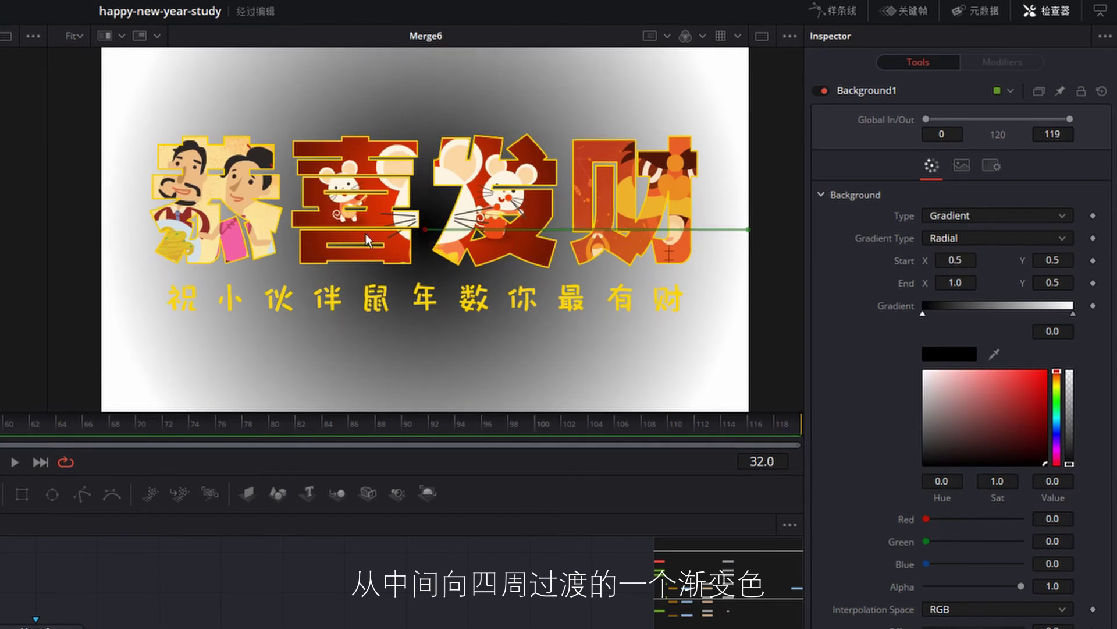
- Set both gradient colour stops to dark red
mouse_move(1012, 438)
mouse_down()
mouse_move(1020, 426)
mouse_move(1041, 454)
mouse_up()
click(1073, 313)
click(1023, 441)
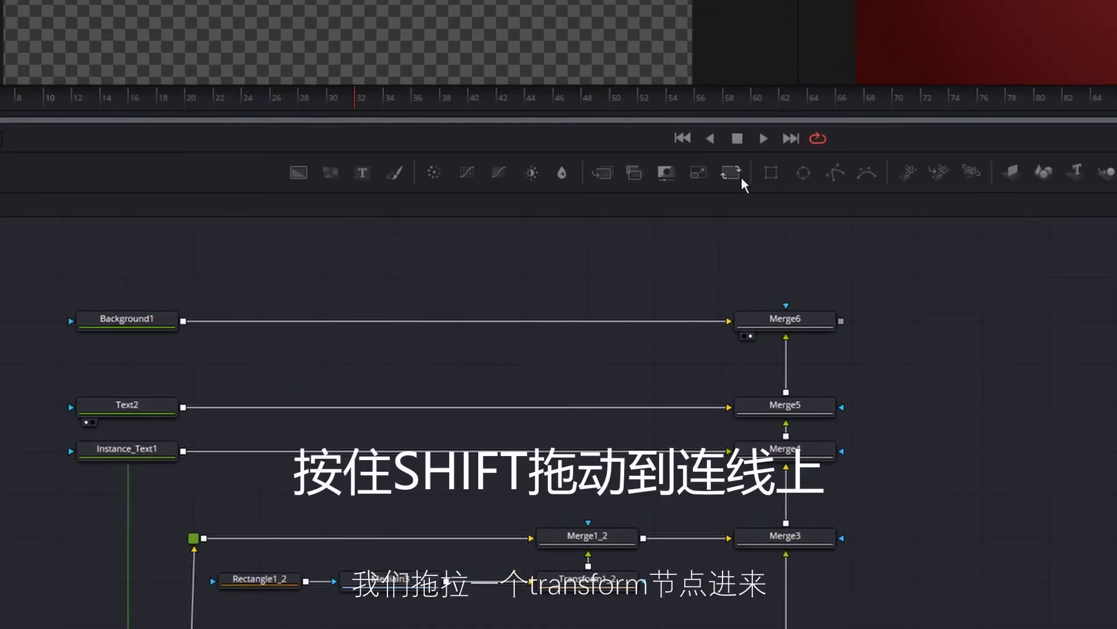
- Insert Transform2 between Merge5 and Merge6 and move to the last frame, 119
mouse_move(742, 176)
mouse_down()
mouse_move(810, 387)
mouse_move(818, 375)
mouse_up()
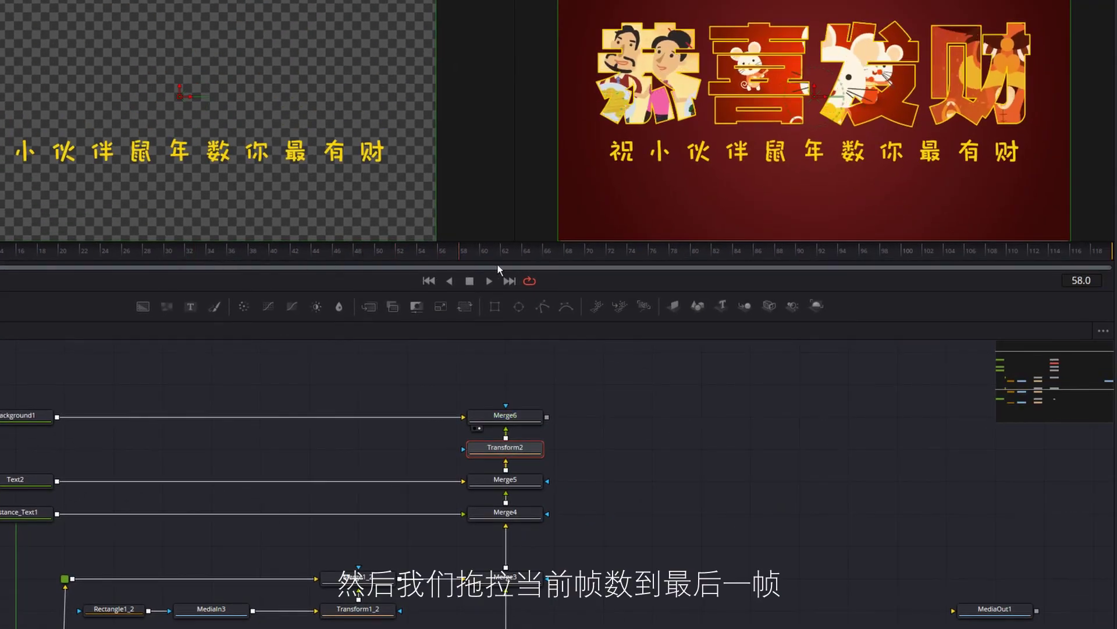
drag(497, 263, 997, 263)
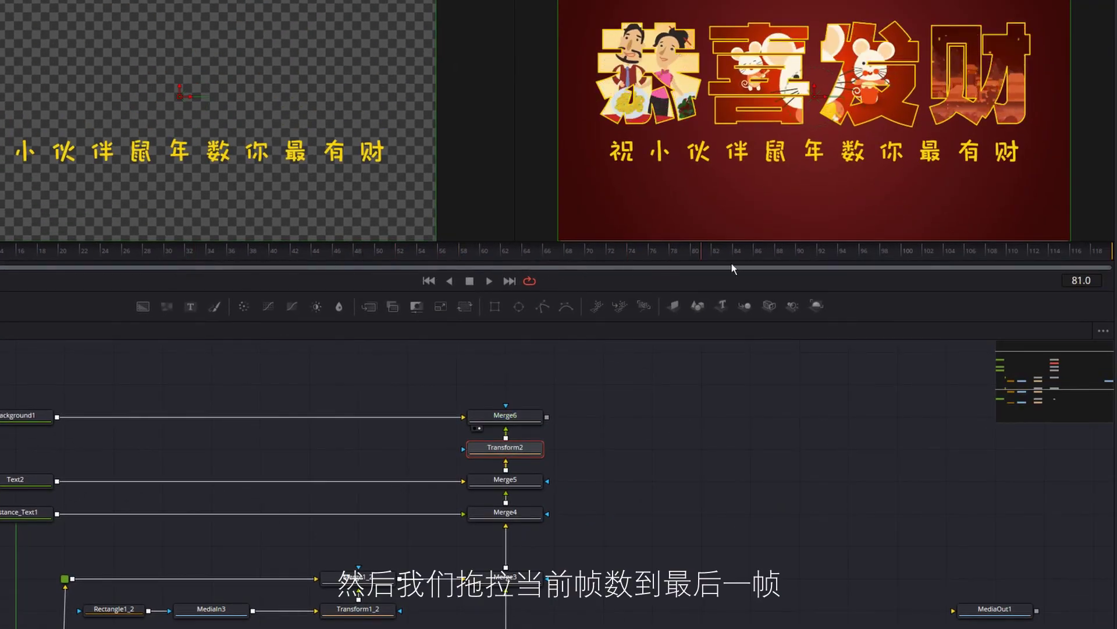
drag(1100, 268, 1112, 256)
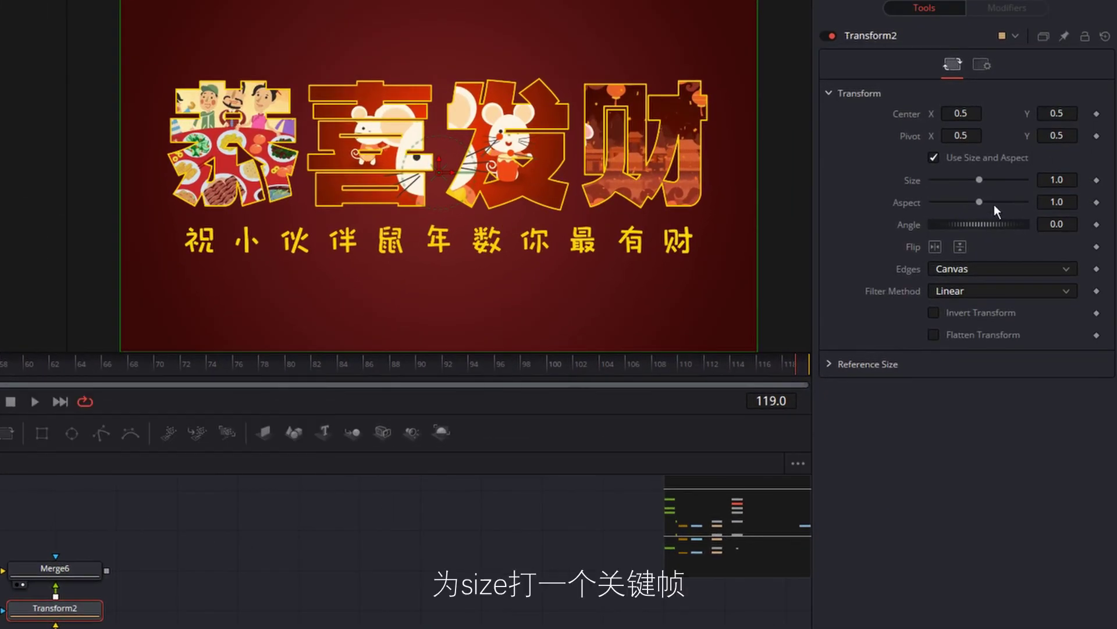
- Keyframe Transform2 Size at 1.0 on frame 119 and 0.8 on frame 0, then scrub to preview the zoom
click(1096, 180)
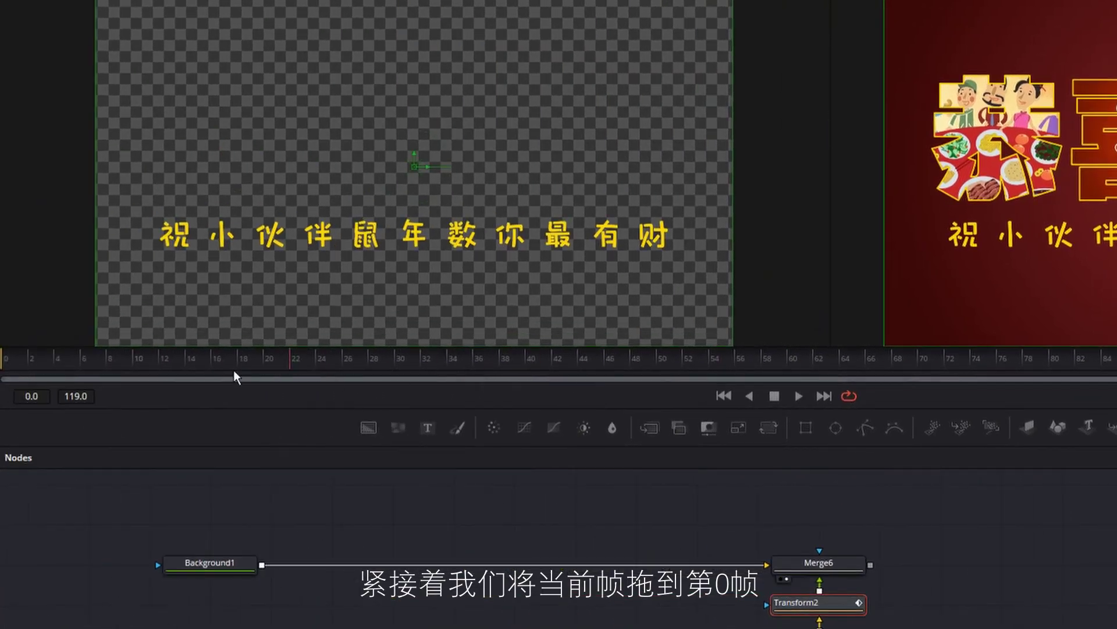
drag(235, 377, 7, 379)
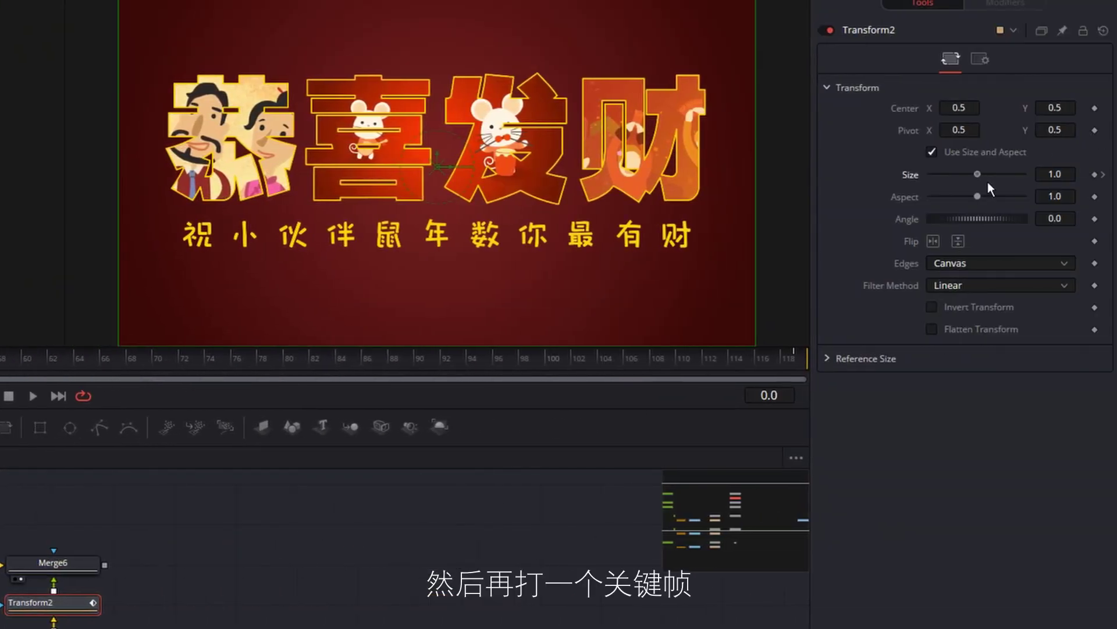
drag(987, 182, 979, 181)
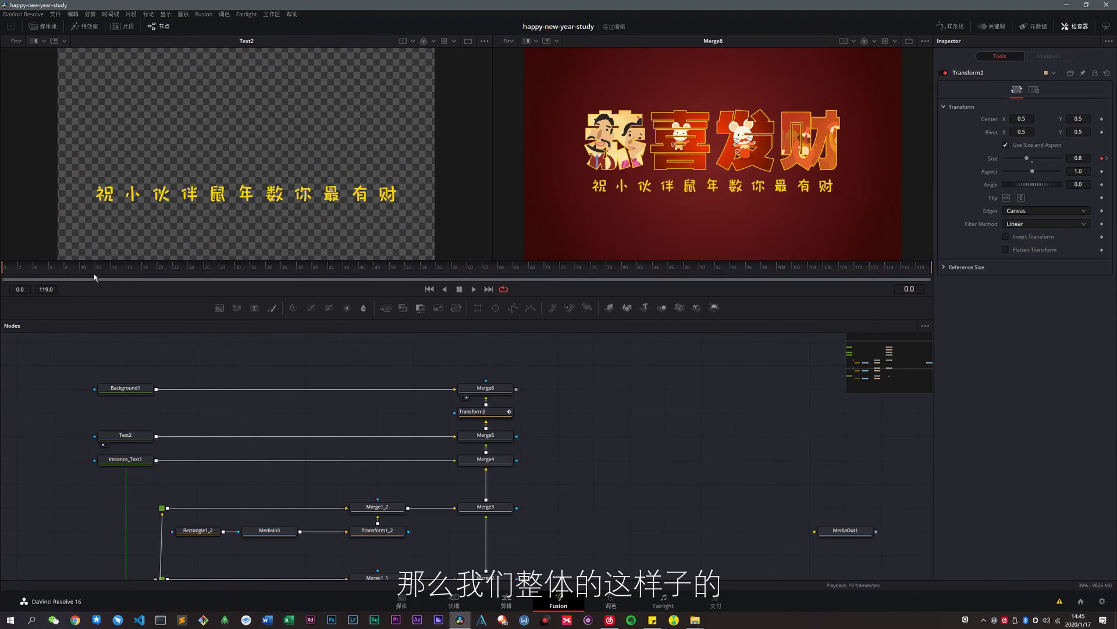
click(143, 278)
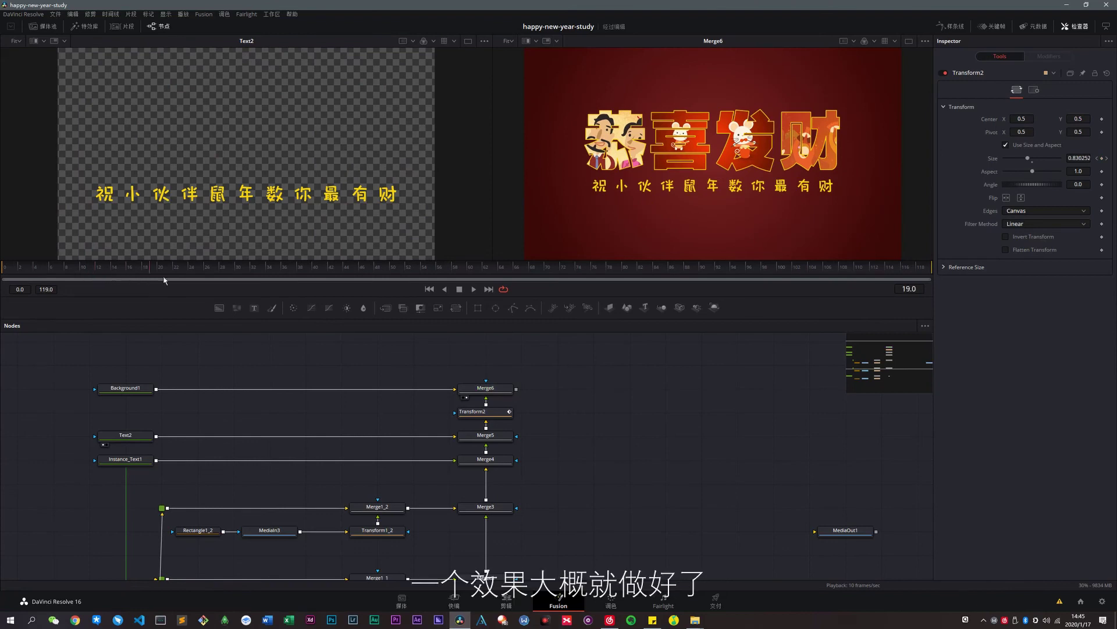
drag(143, 278, 347, 282)
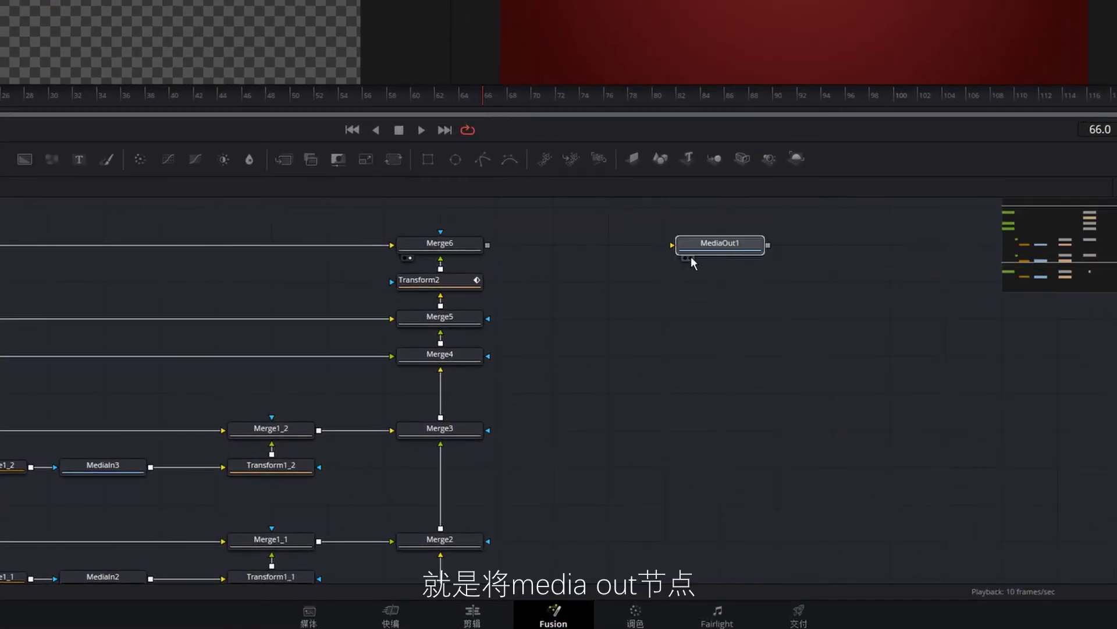
- Move MediaOut1 next to Merge6 and wire Merge6's output into MediaOut1's input
drag(698, 258, 642, 258)
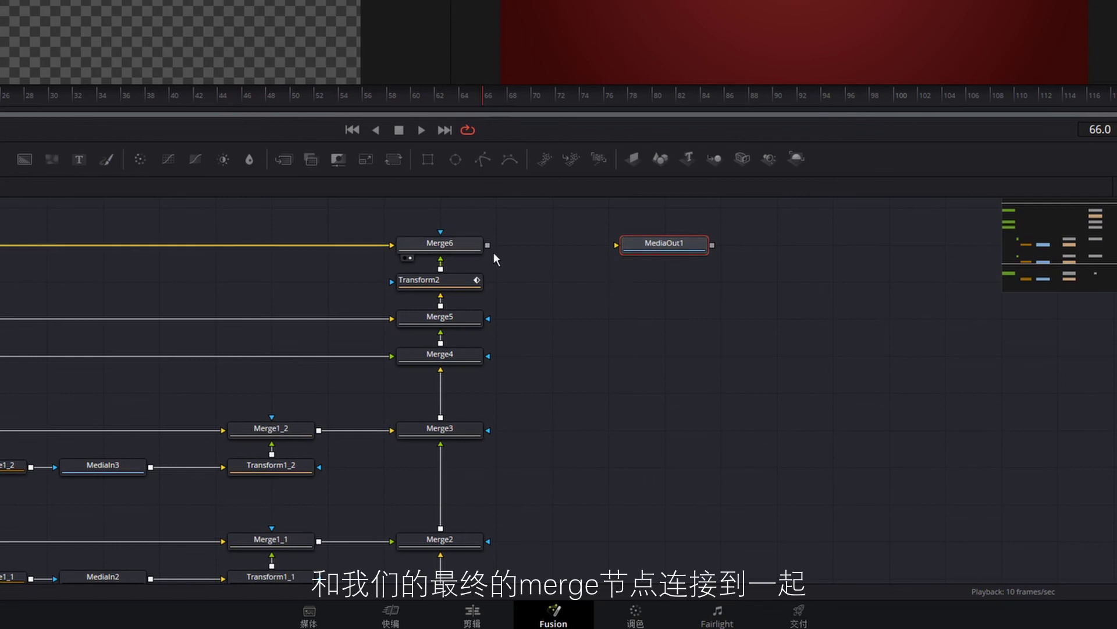
drag(494, 253, 626, 254)
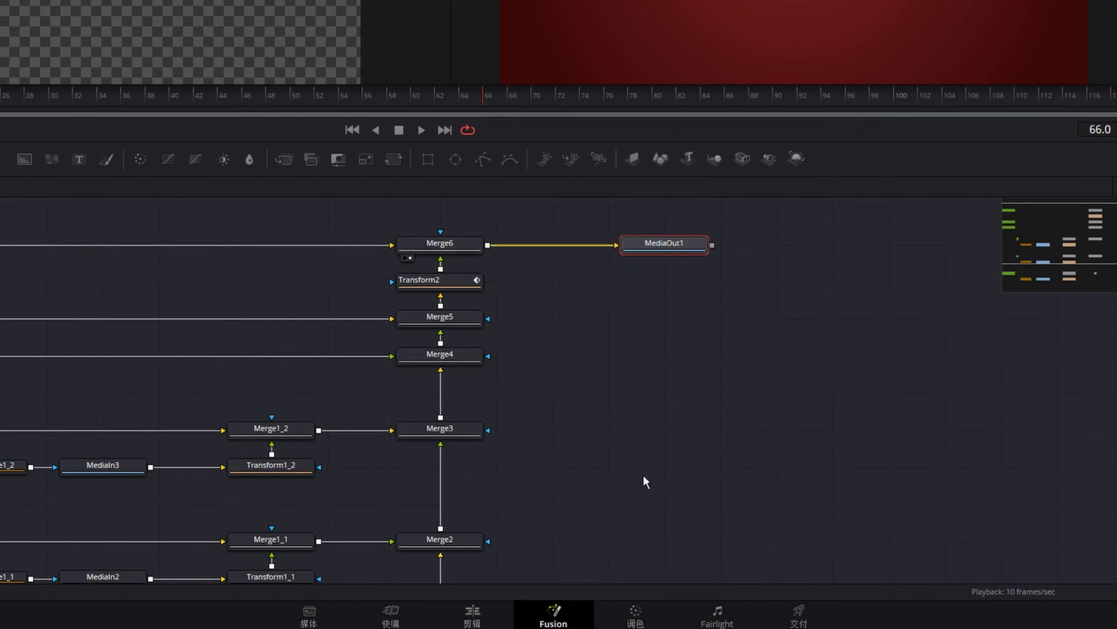
click(472, 617)
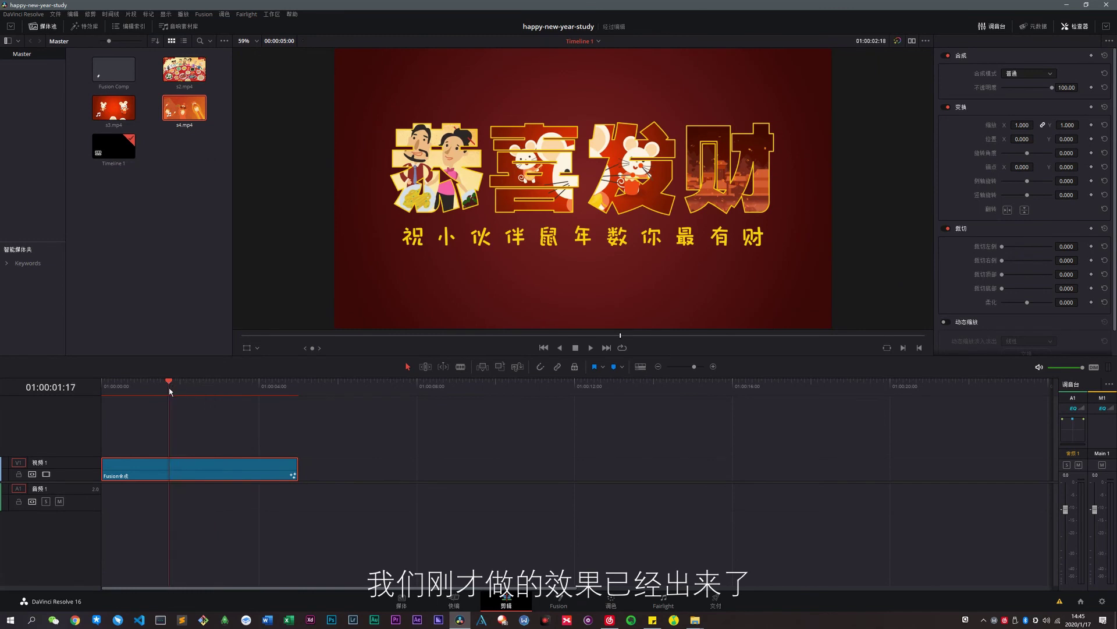
- Play Timeline 1 from 01:00:00:00 to watch the finished 恭喜发财 title, then stop
drag(170, 391, 103, 391)
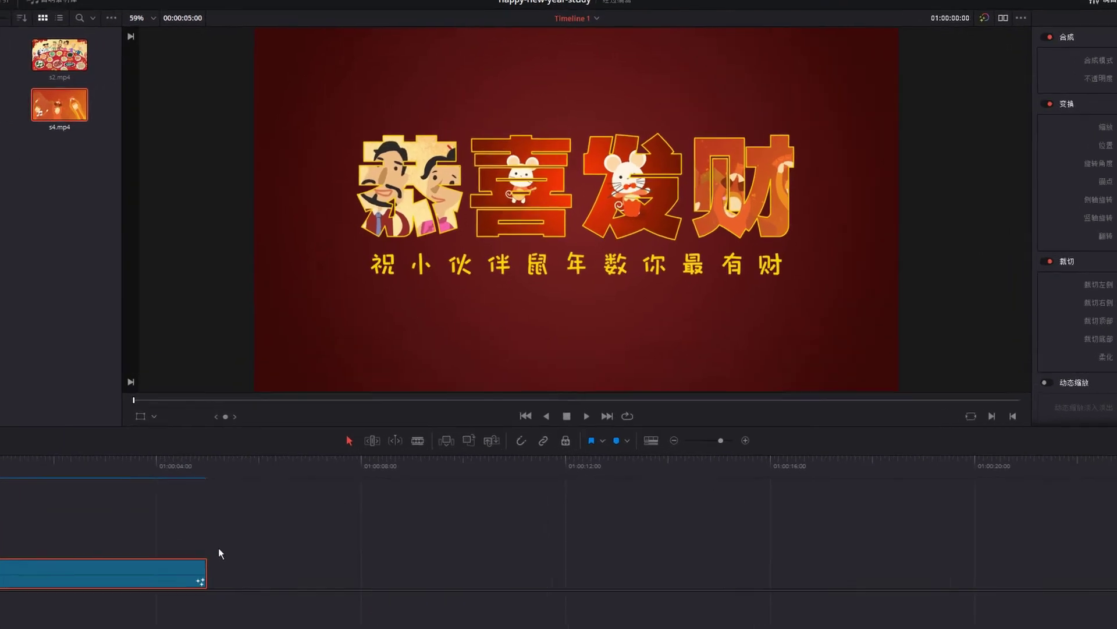
key(space)
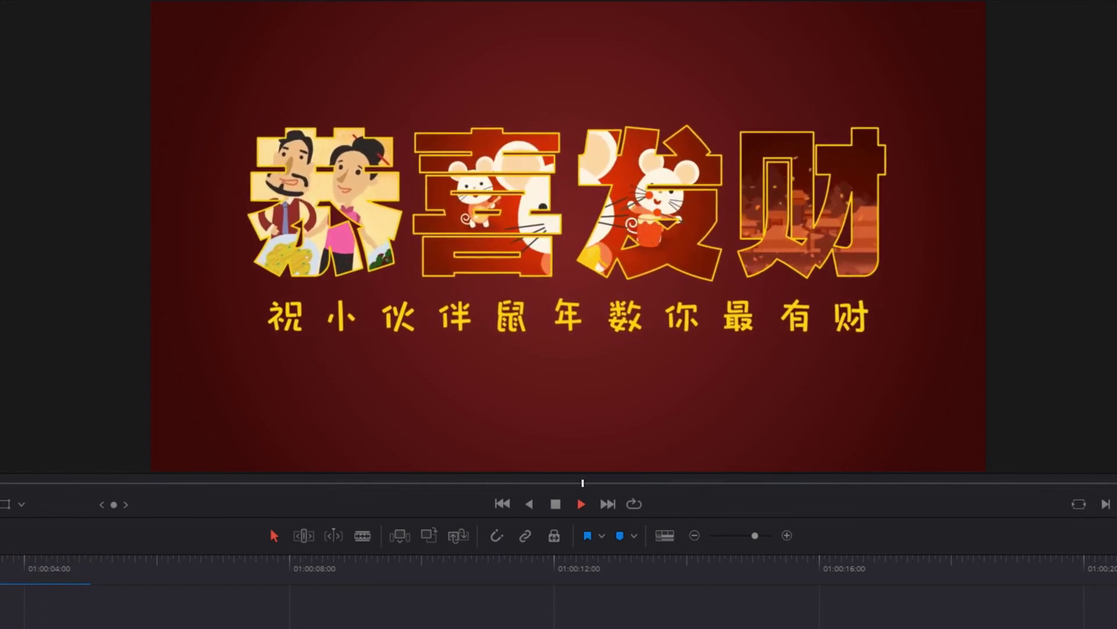
key(space)
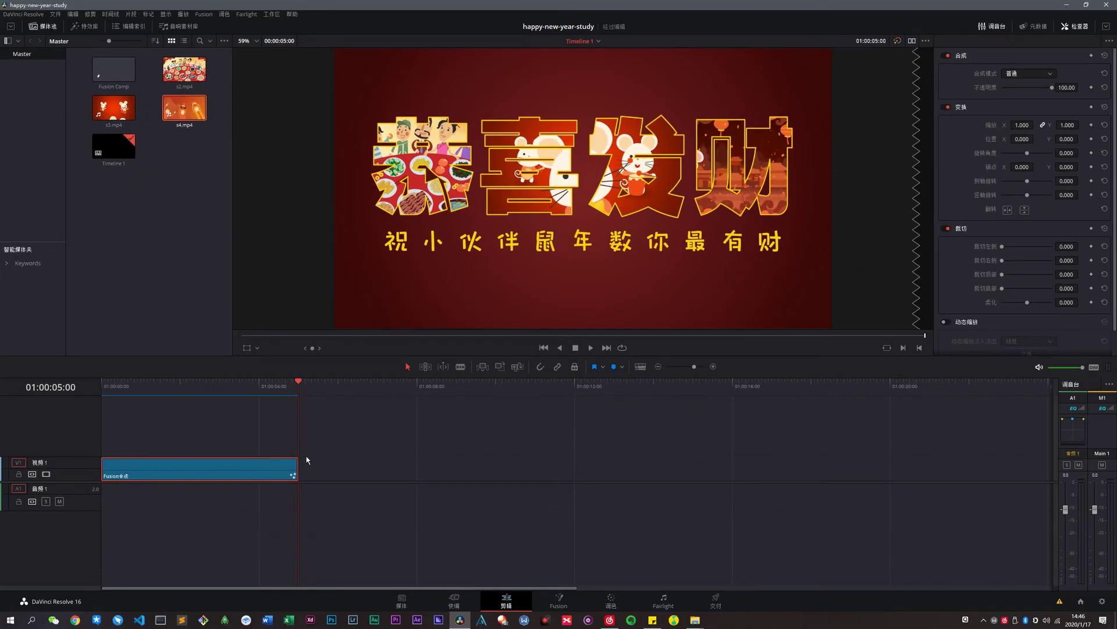